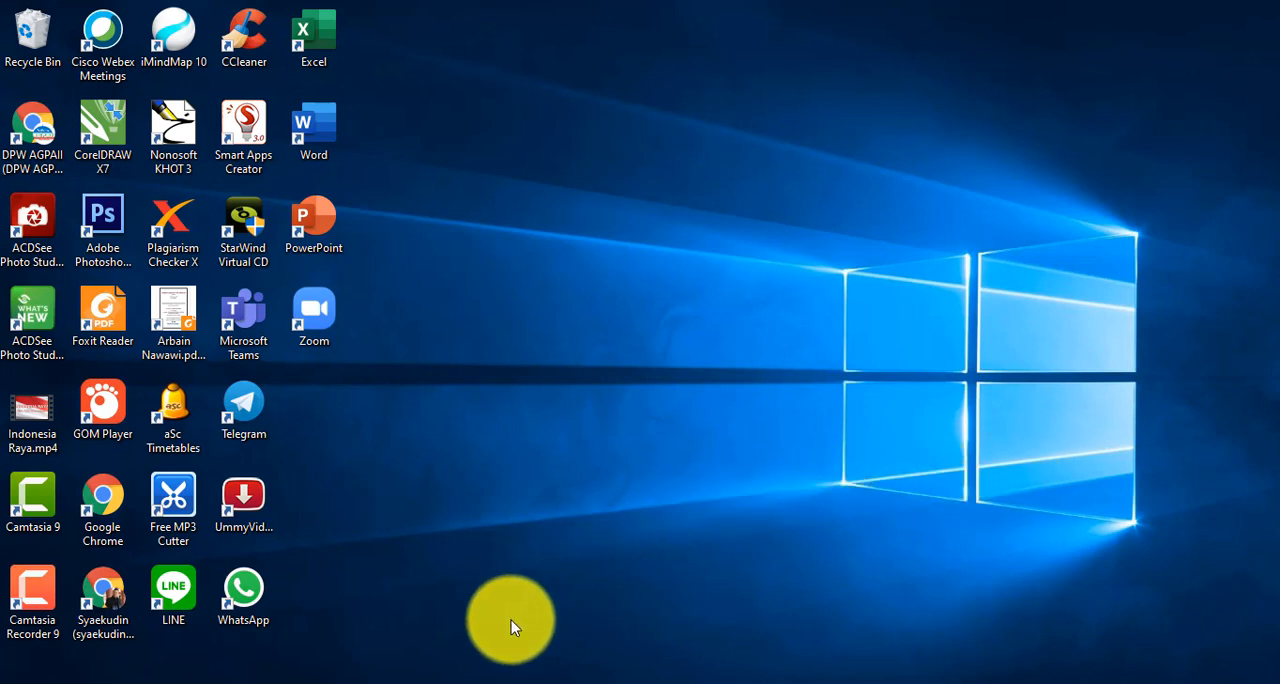
- Switch to Google Chrome and open Google Drive from the Google apps
{"action": "mouse_move", "coordinate": [484, 680]}
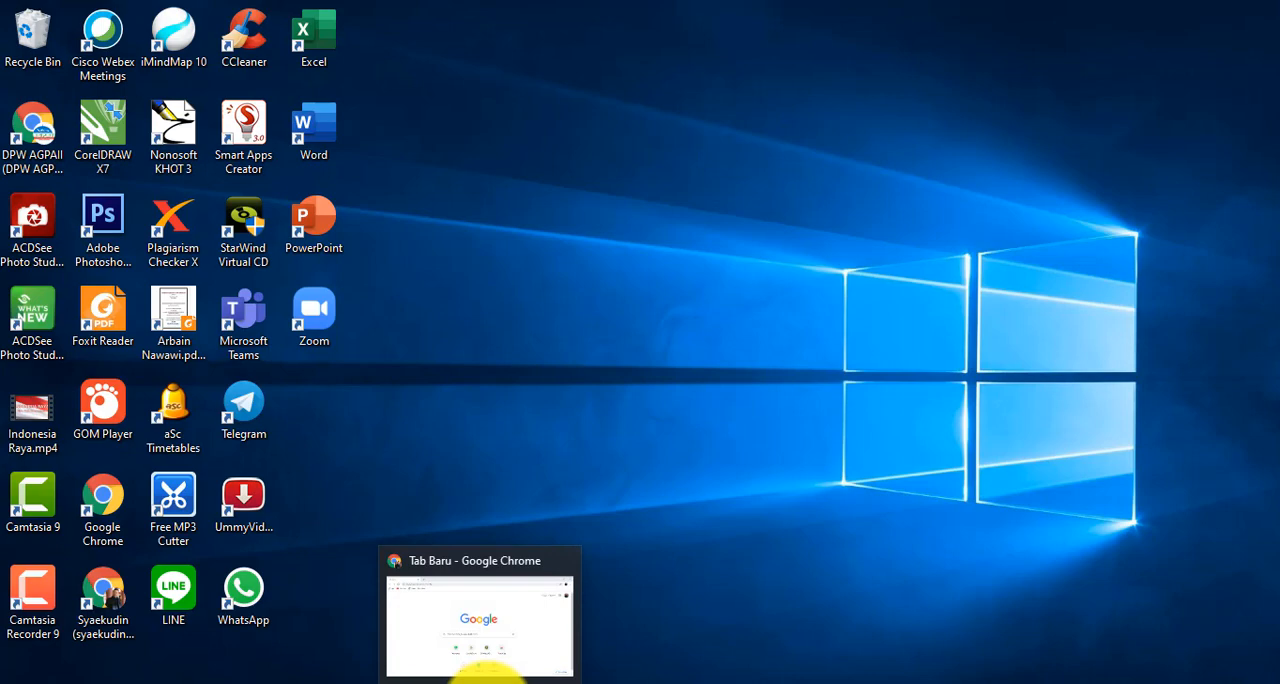
{"action": "left_click", "coordinate": [487, 680]}
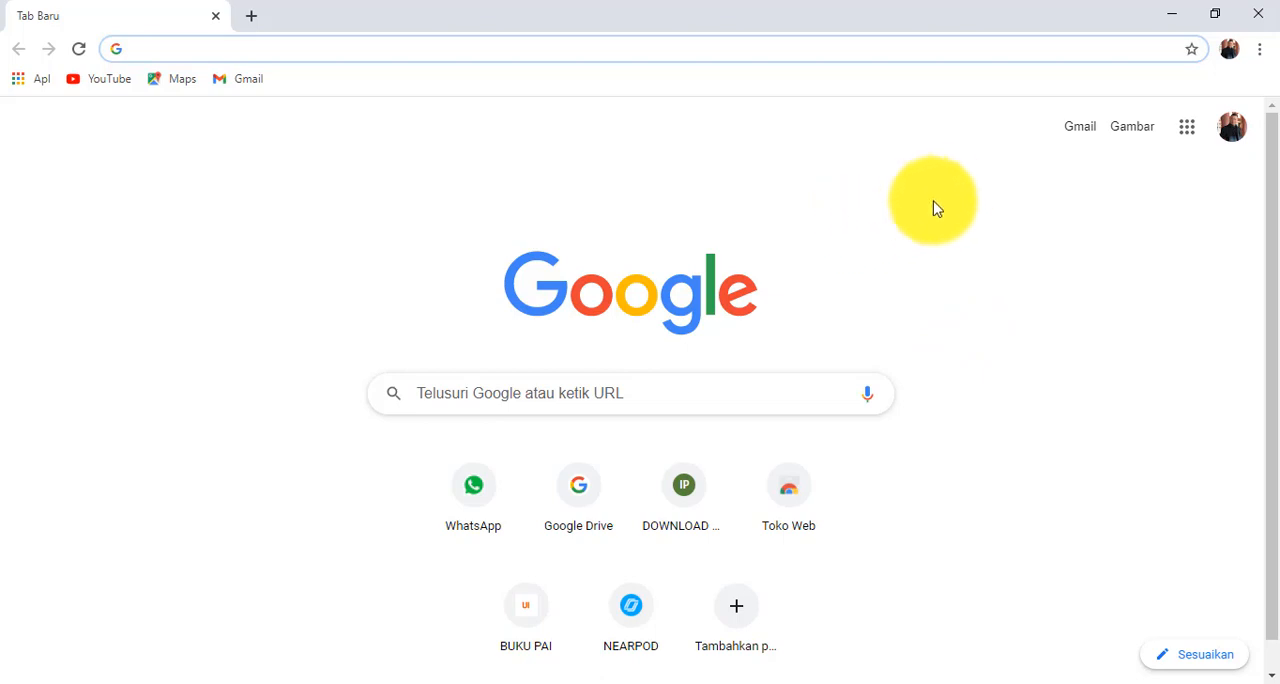
{"action": "left_click", "coordinate": [1187, 132]}
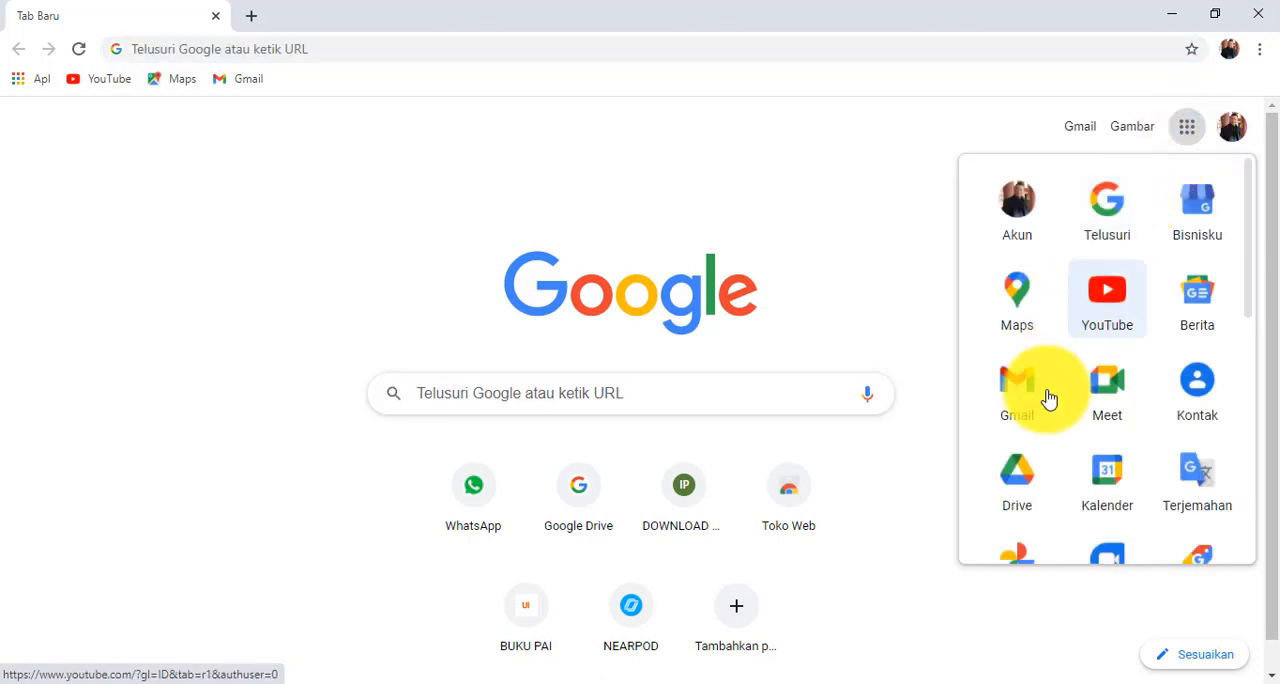
{"action": "left_click", "coordinate": [1028, 471]}
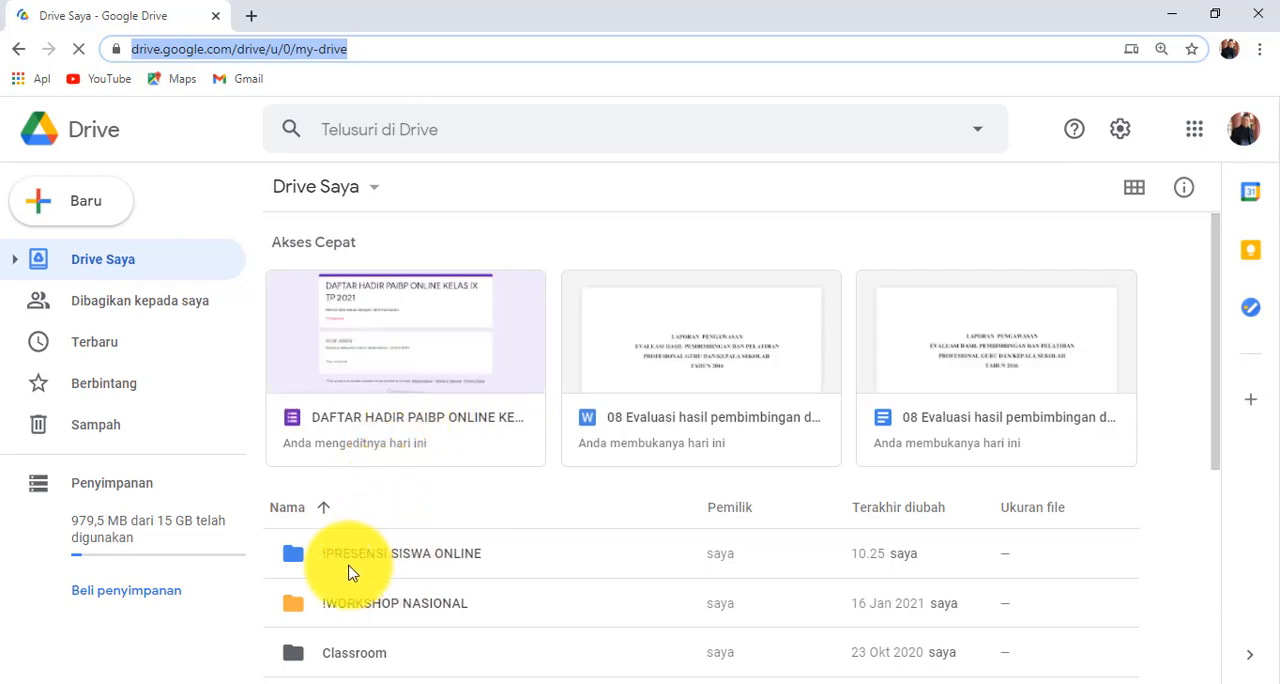
- Delete the "!PRESENSI SISWA ONLINE" folder from My Drive
{"action": "left_click", "coordinate": [437, 567]}
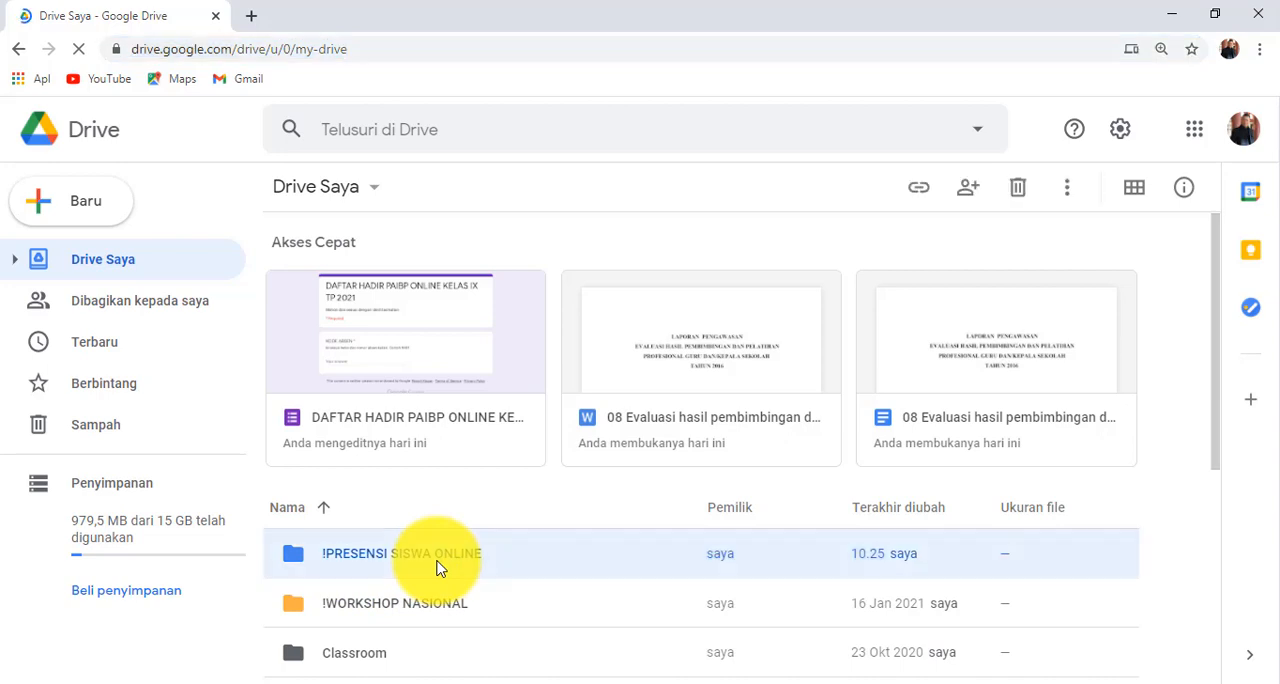
{"action": "right_click", "coordinate": [437, 567]}
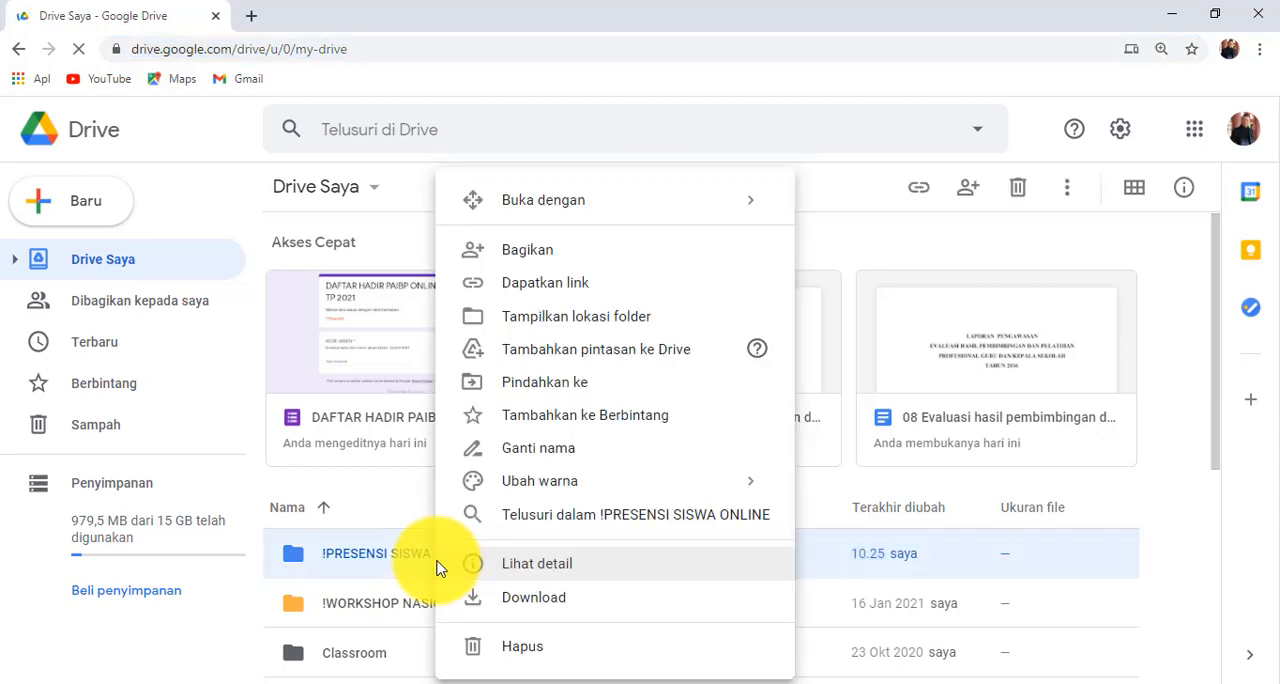
{"action": "left_click", "coordinate": [508, 648]}
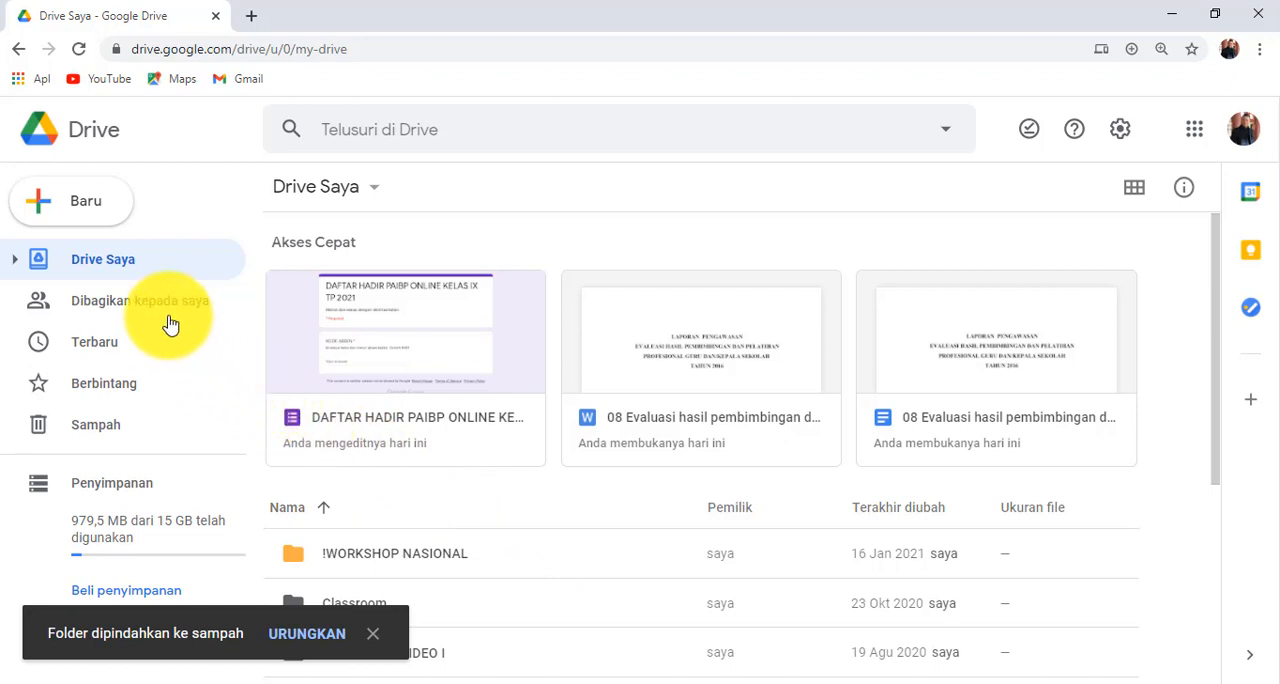
- Create a new folder named "!DAFTAR HADIR SISWA ONLINE" in My Drive
{"action": "left_click", "coordinate": [88, 210]}
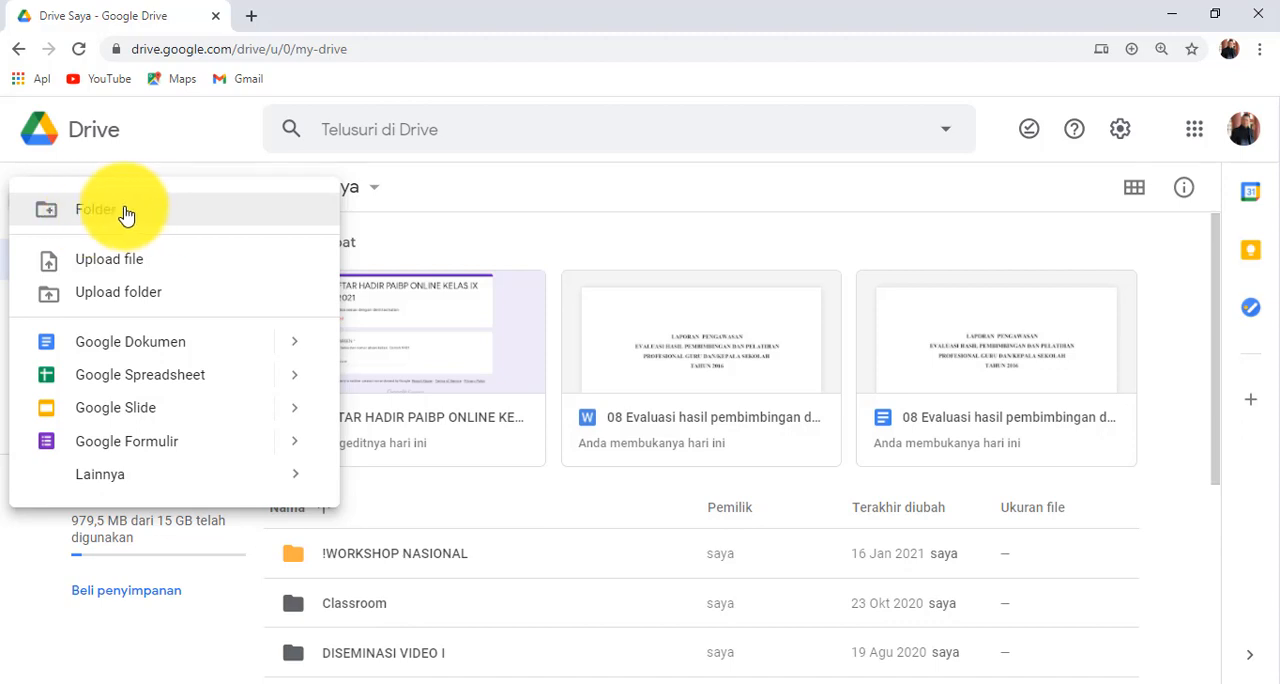
{"action": "left_click", "coordinate": [125, 215]}
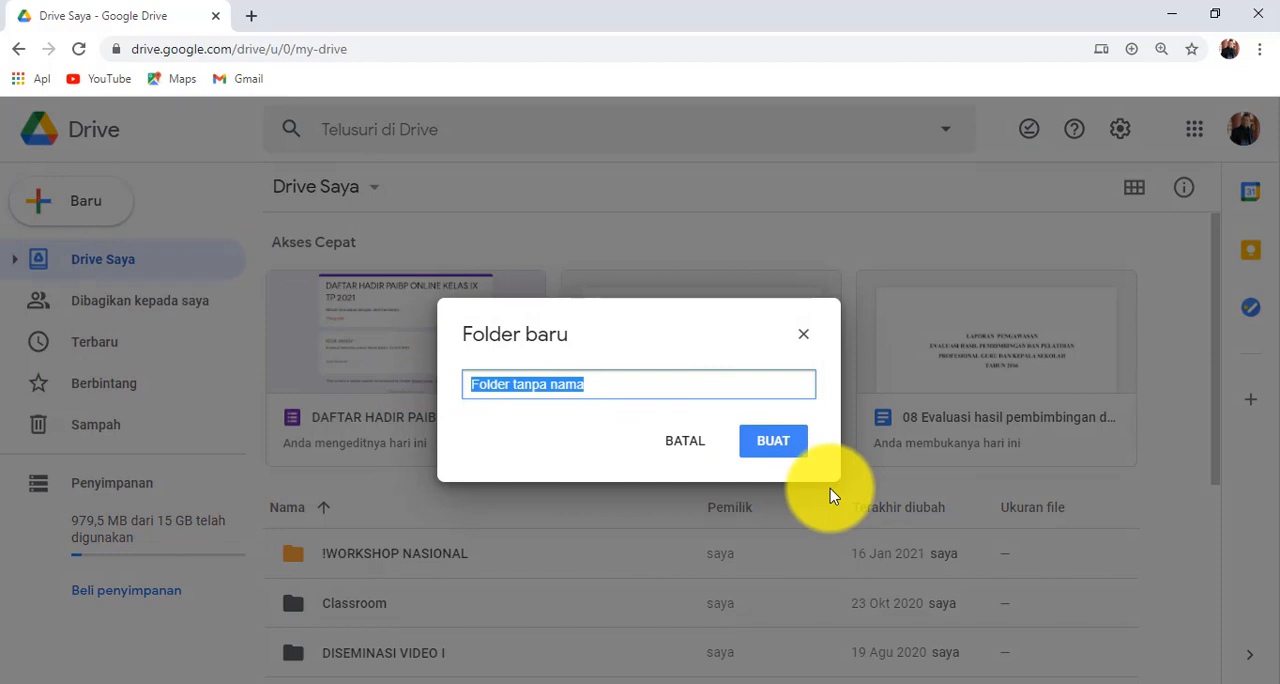
{"action": "type", "text": "!"}
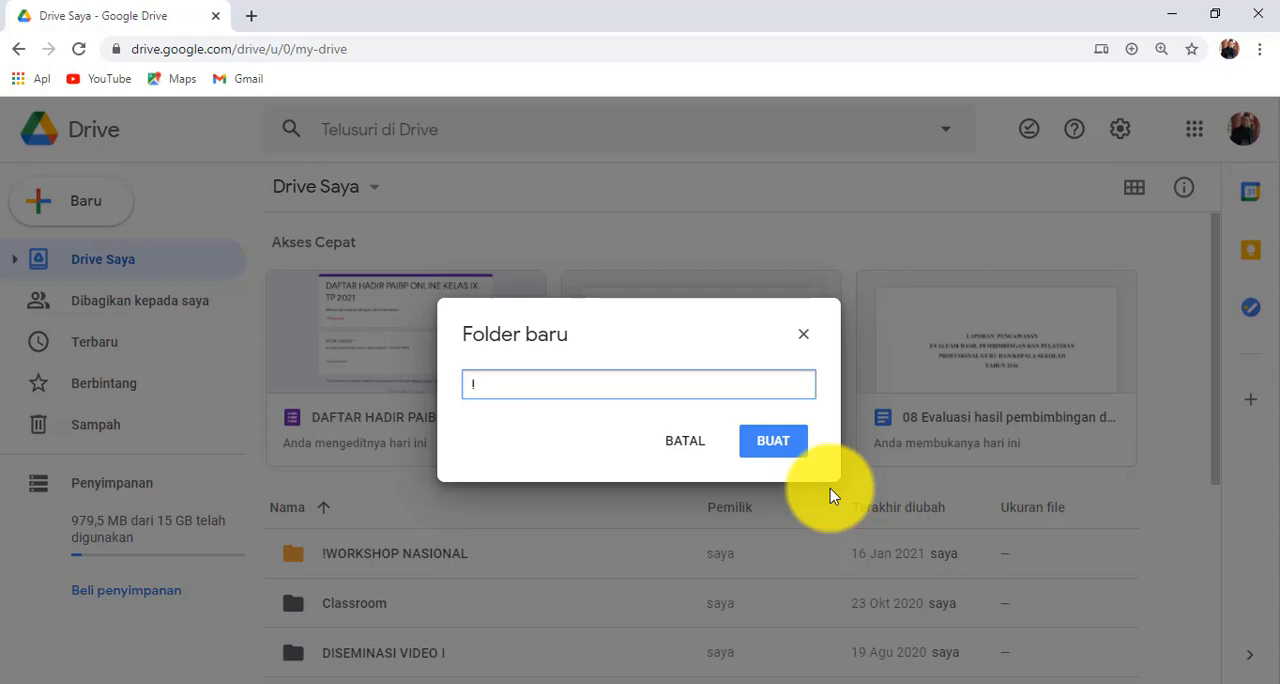
{"action": "type", "text": "DA"}
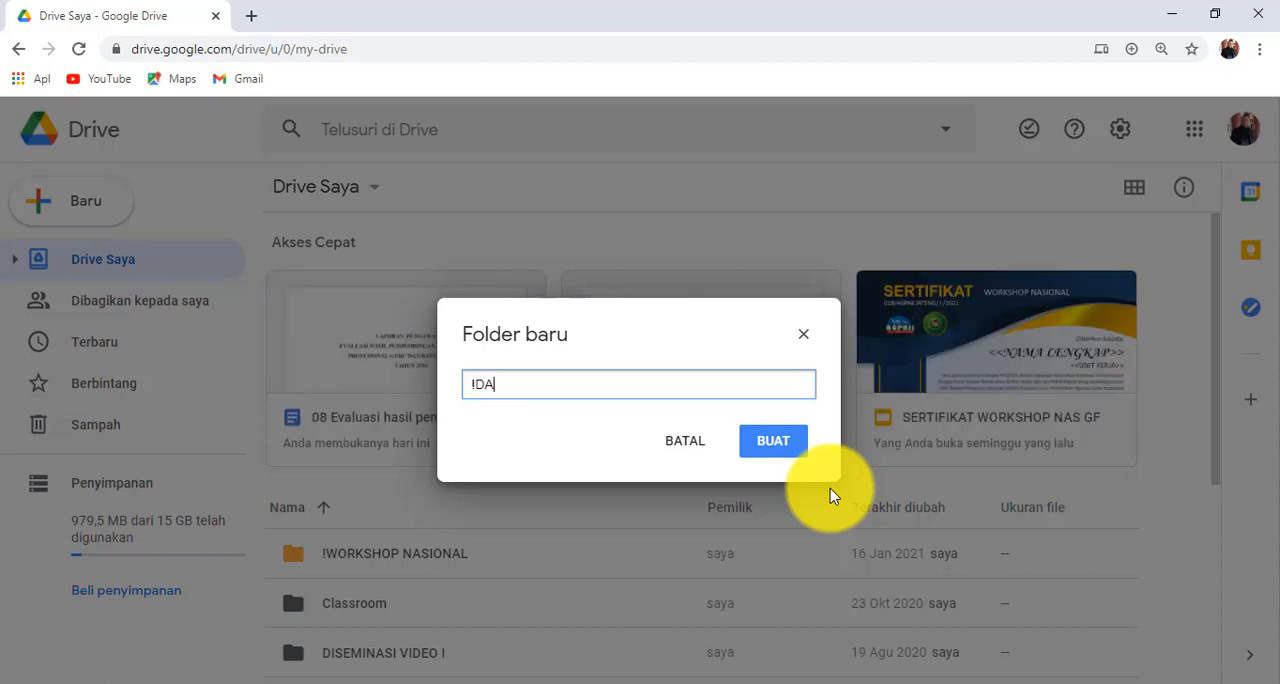
{"action": "type", "text": "FTAR HADIR SISWA "}
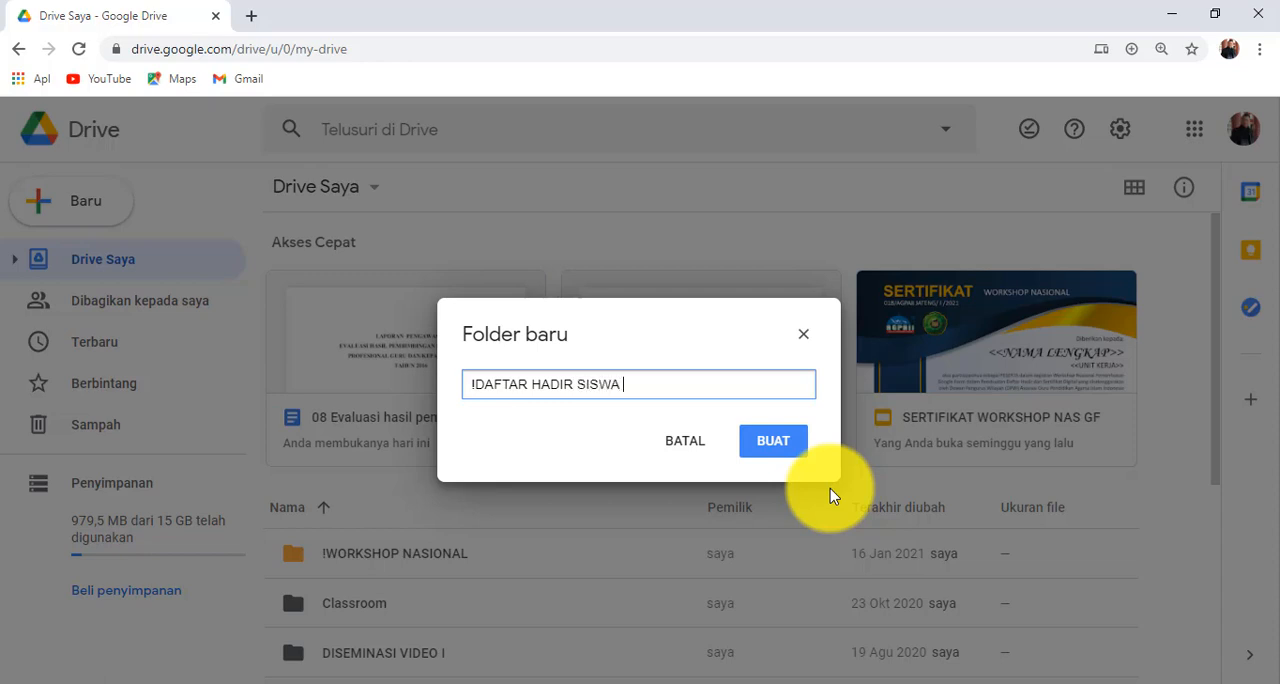
{"action": "type", "text": "ONLINE"}
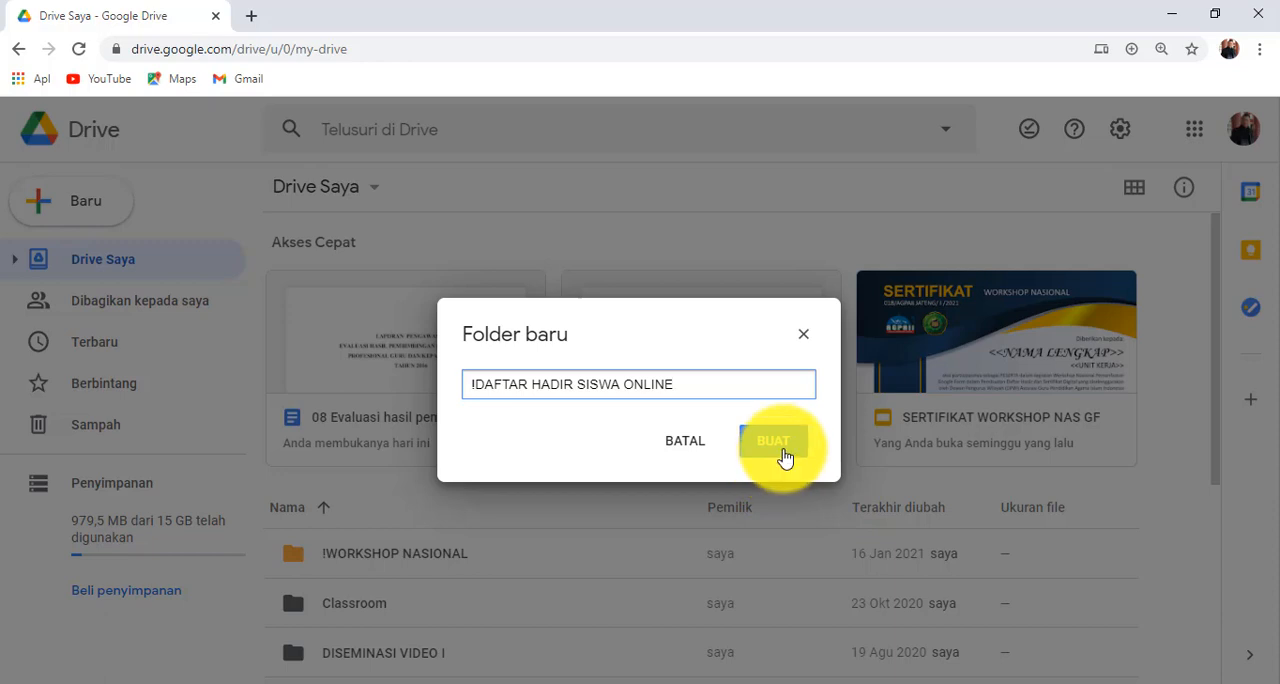
{"action": "left_click", "coordinate": [773, 442]}
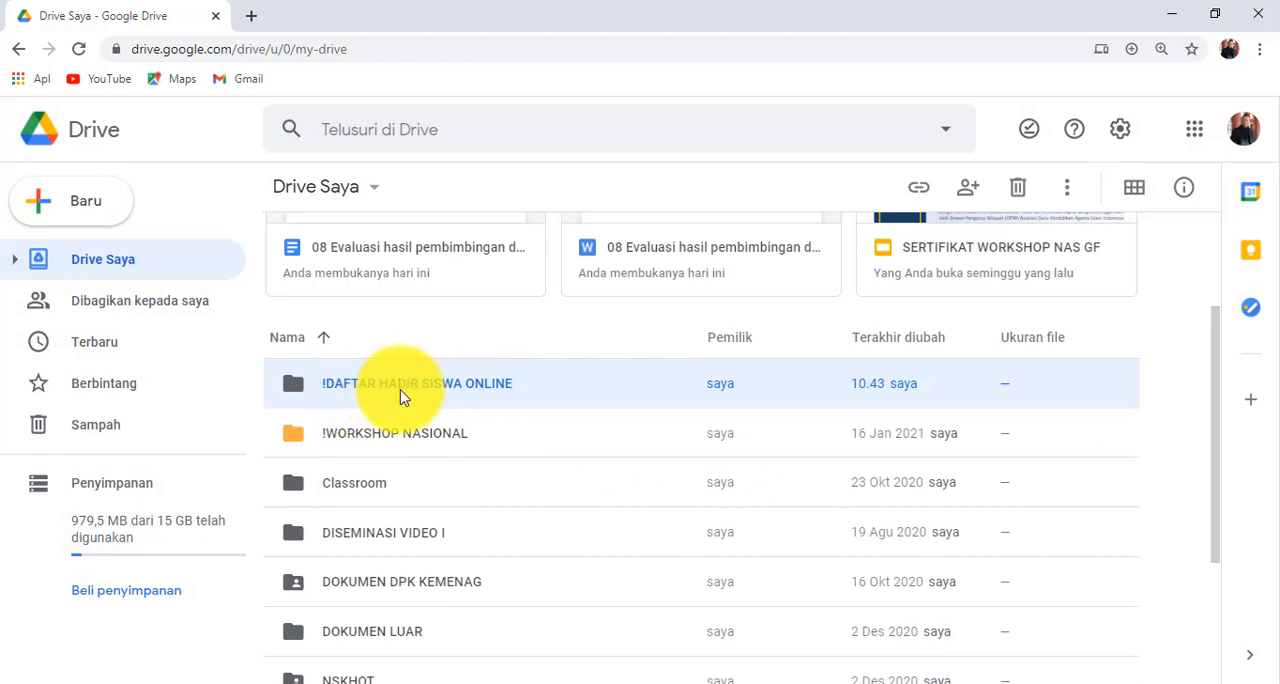
- Change the colour of the "!DAFTAR HADIR SISWA ONLINE" folder to pink
{"action": "right_click", "coordinate": [470, 395]}
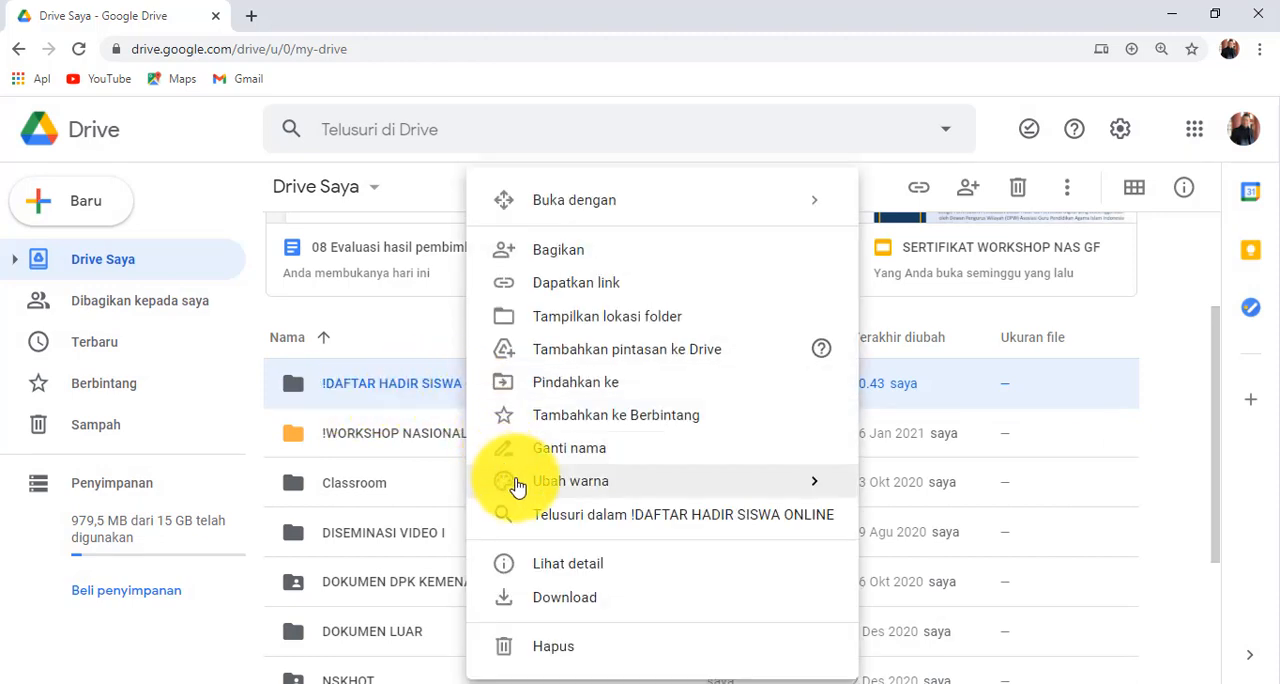
{"action": "mouse_move", "coordinate": [720, 486]}
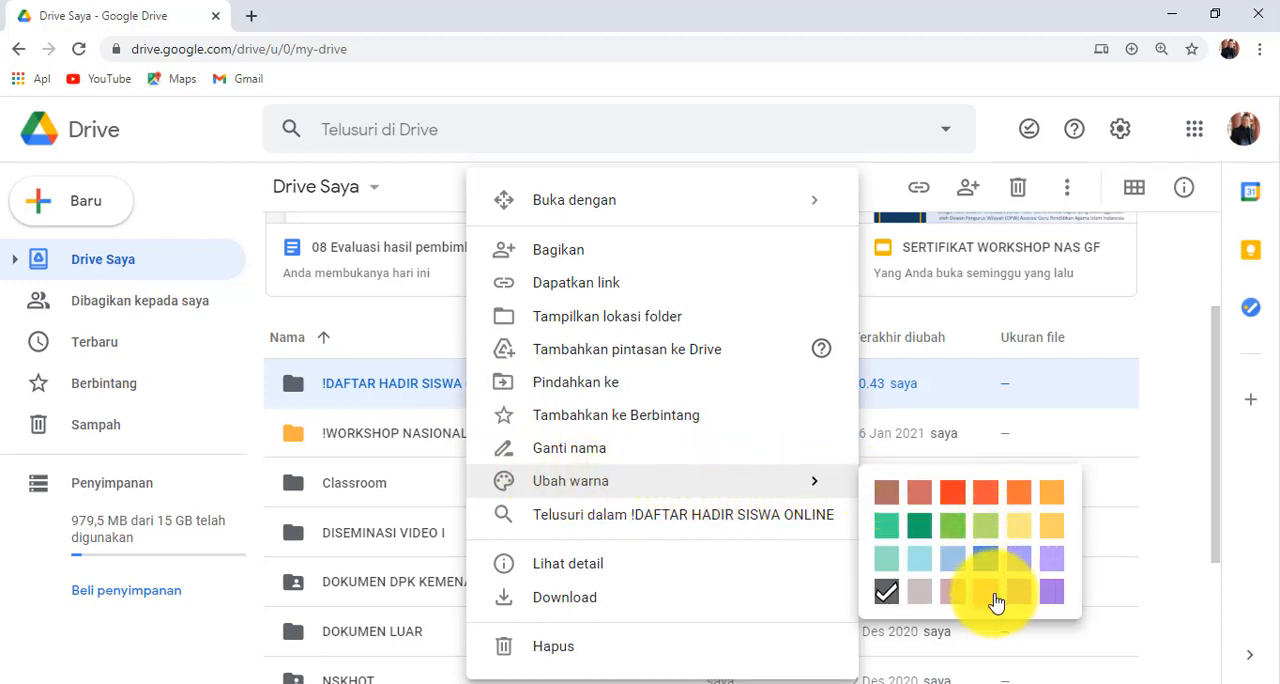
{"action": "left_click", "coordinate": [996, 600]}
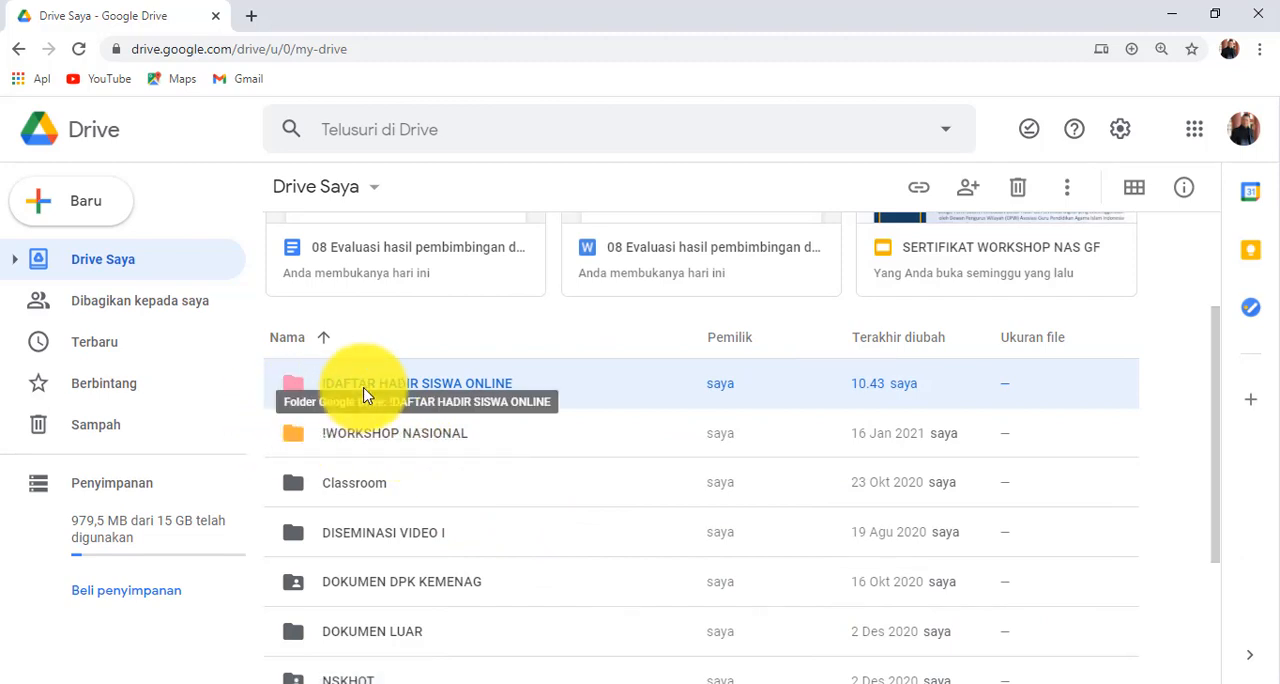
- Open the "!DAFTAR HADIR SISWA ONLINE" folder and create a blank Google Form inside it
{"action": "double_click", "coordinate": [364, 388]}
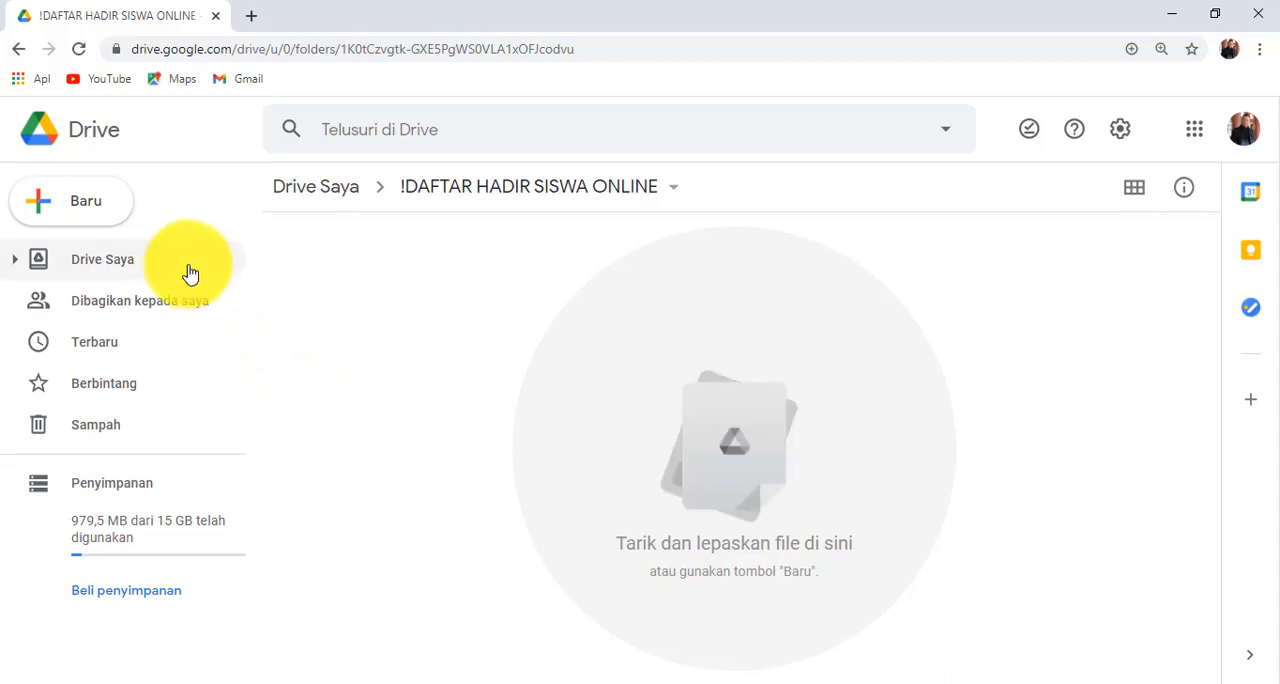
{"action": "left_click", "coordinate": [87, 218]}
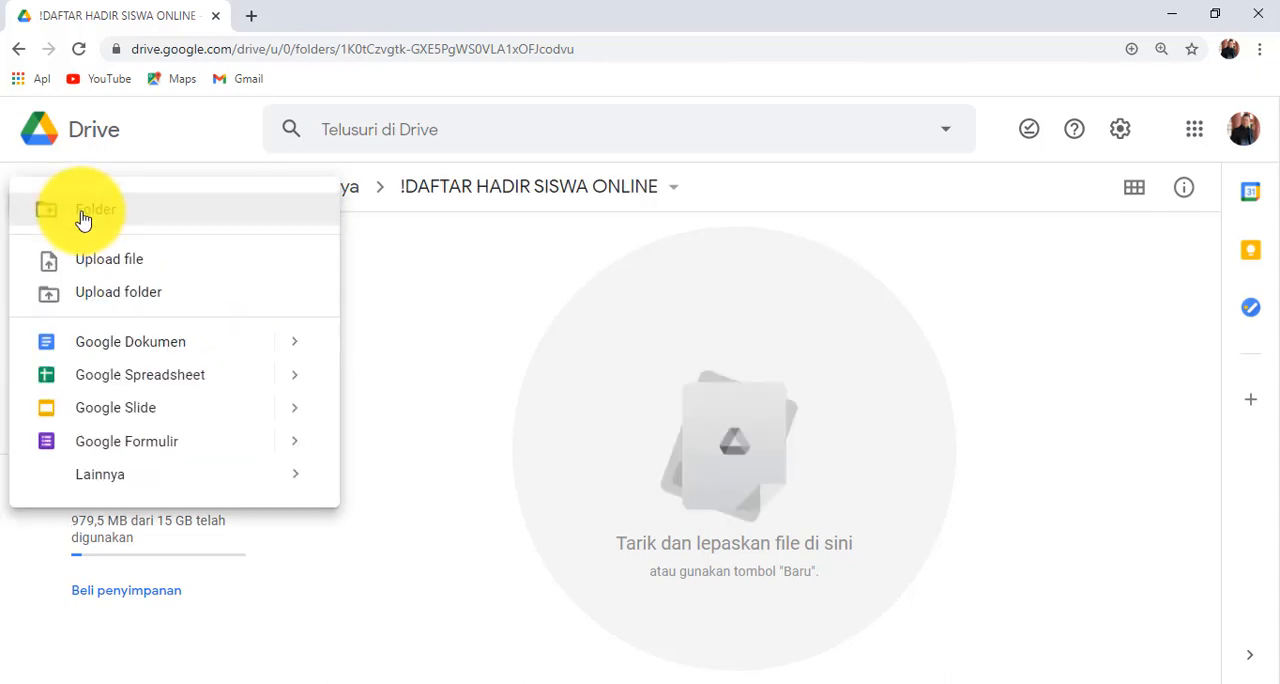
{"action": "left_click", "coordinate": [110, 455]}
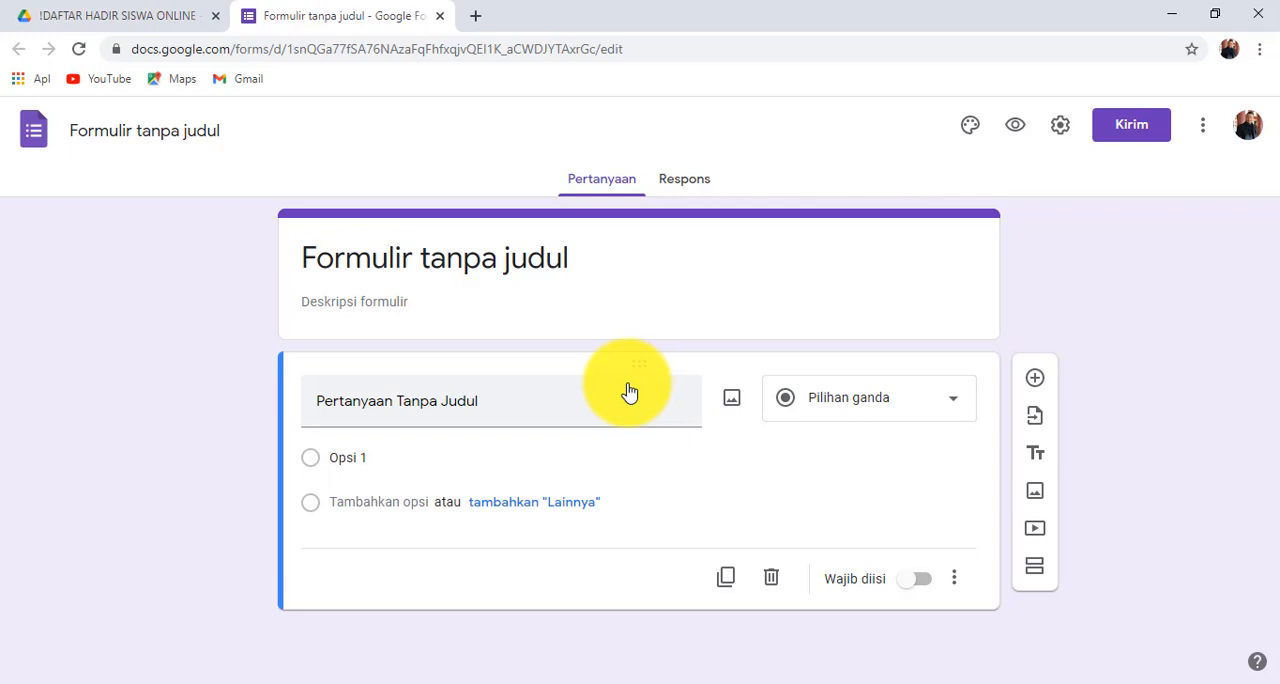
- Set the form's title to "DAFTAR HADIR ONLINE SISWA KELAS IX PAIBP 2021"
{"action": "left_click", "coordinate": [598, 257]}
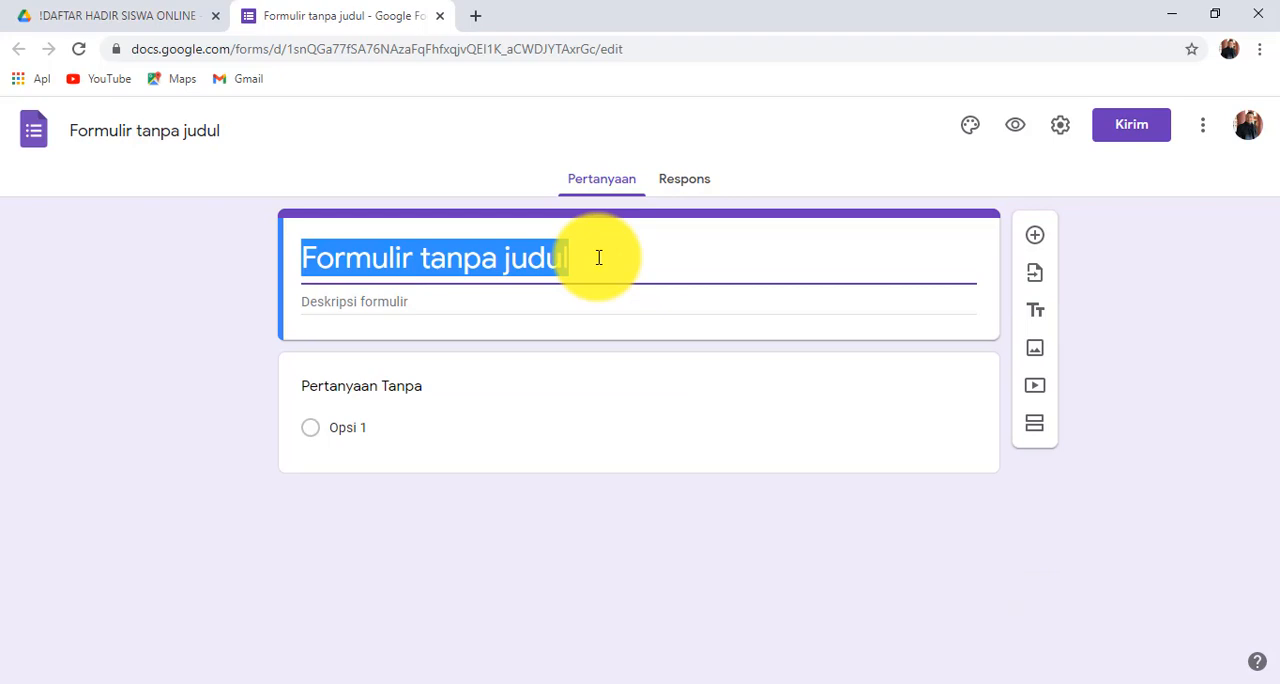
{"action": "type", "text": "DAFTAR"}
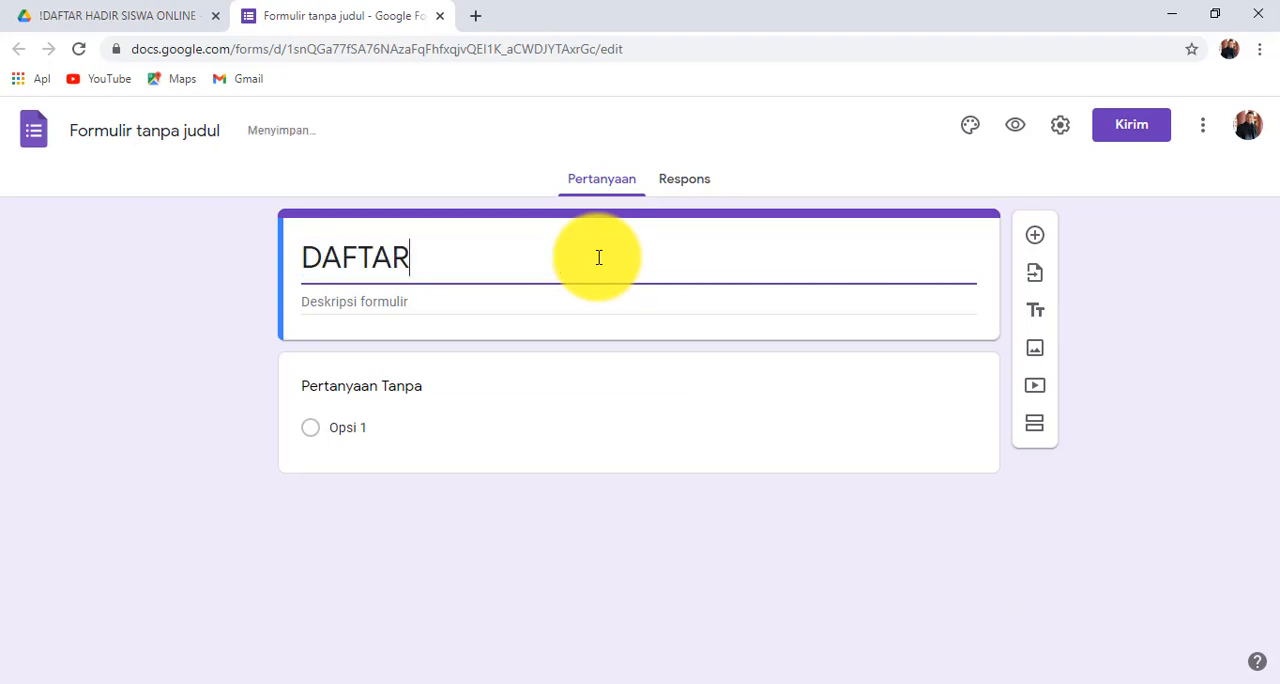
{"action": "type", "text": " HADIR"}
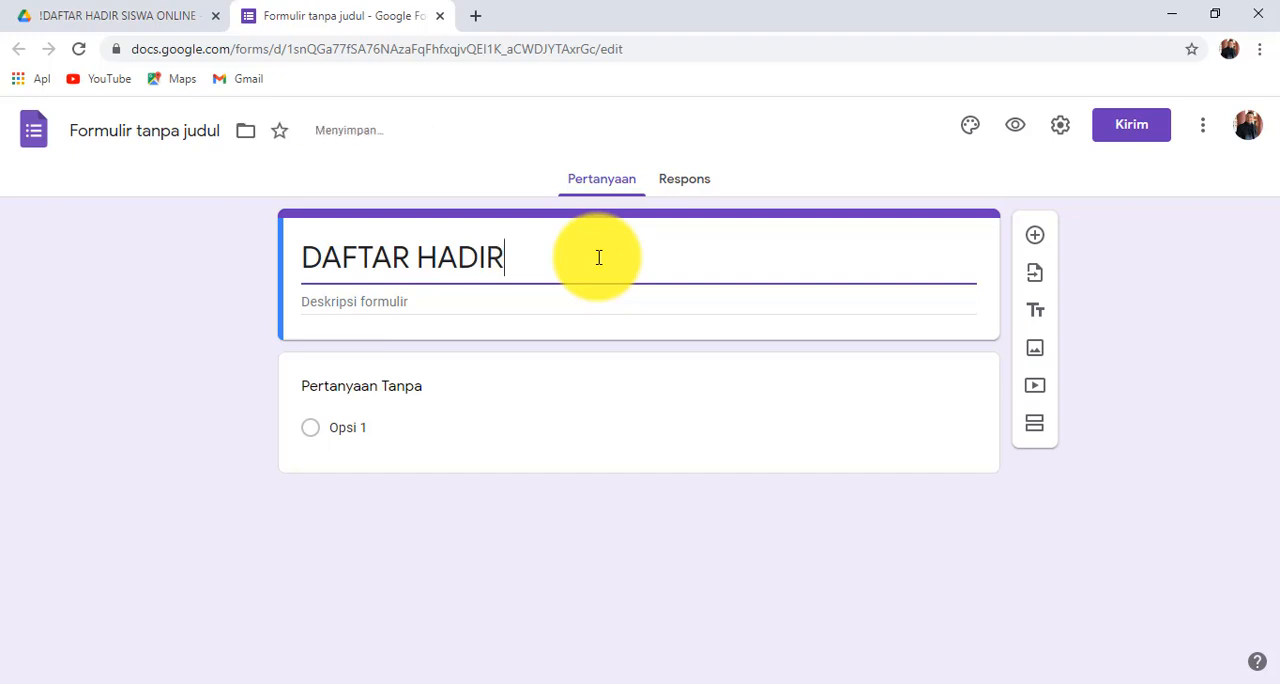
{"action": "type", "text": " ONLINE"}
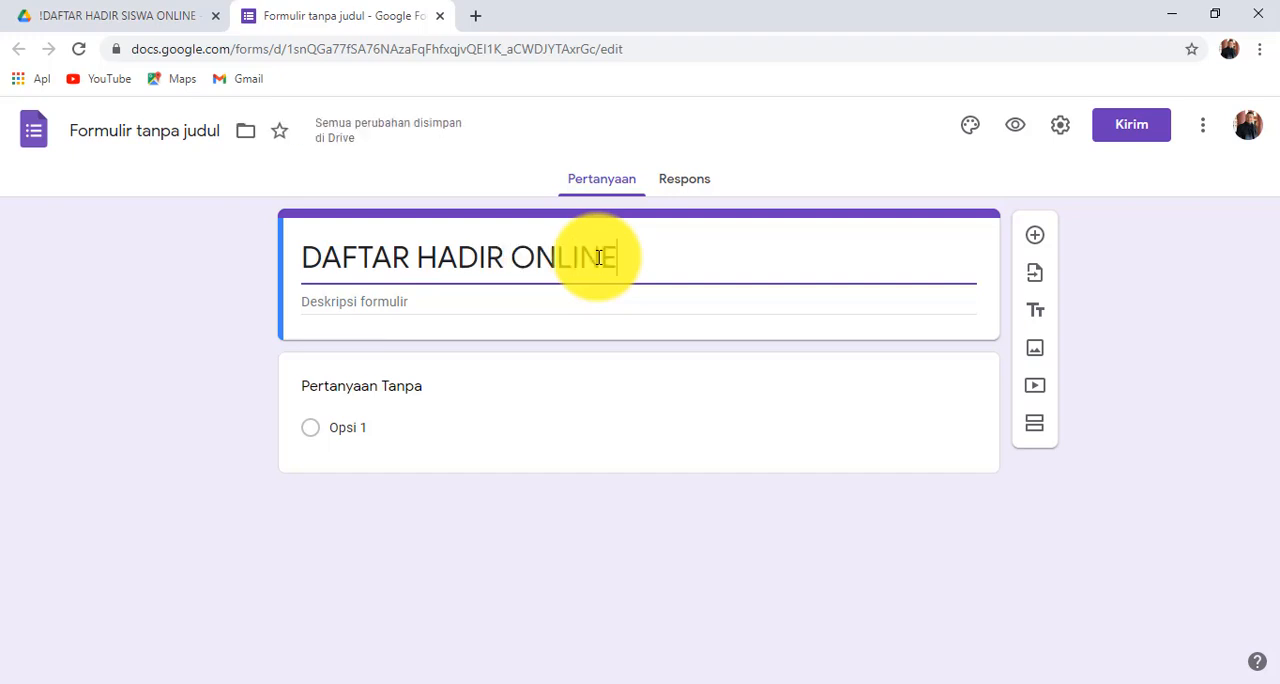
{"action": "type", "text": " SIS"}
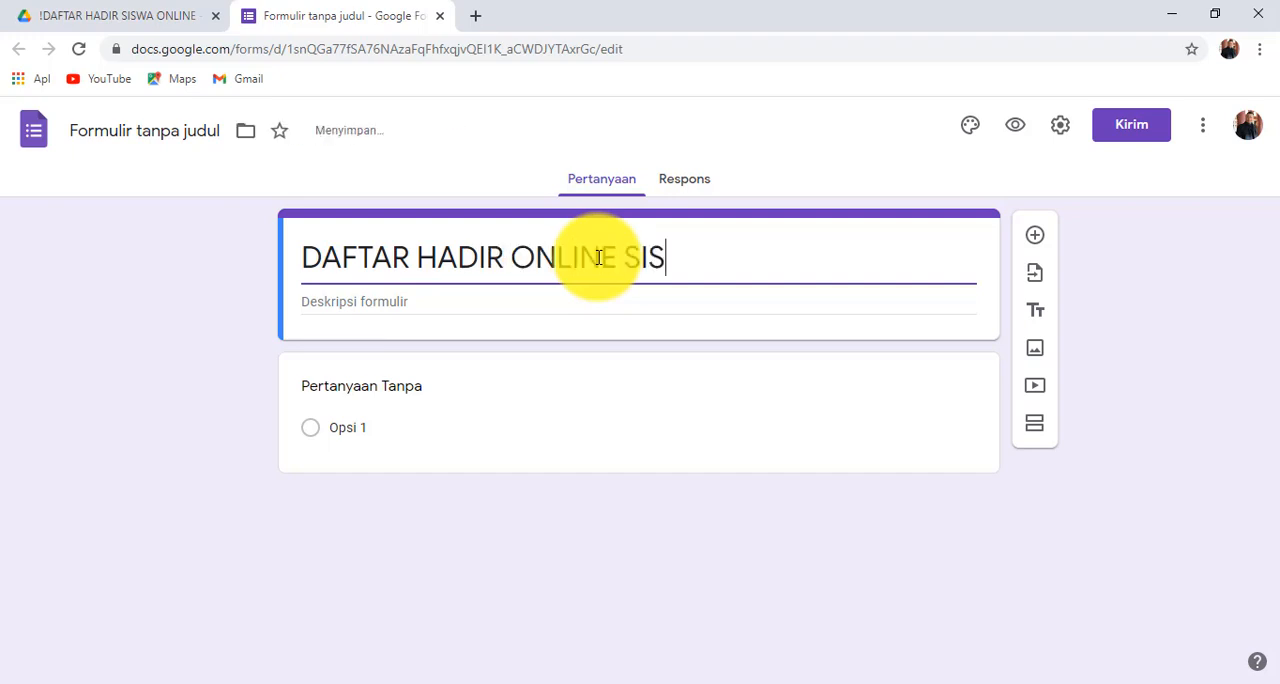
{"action": "type", "text": "WA KELAS 9"}
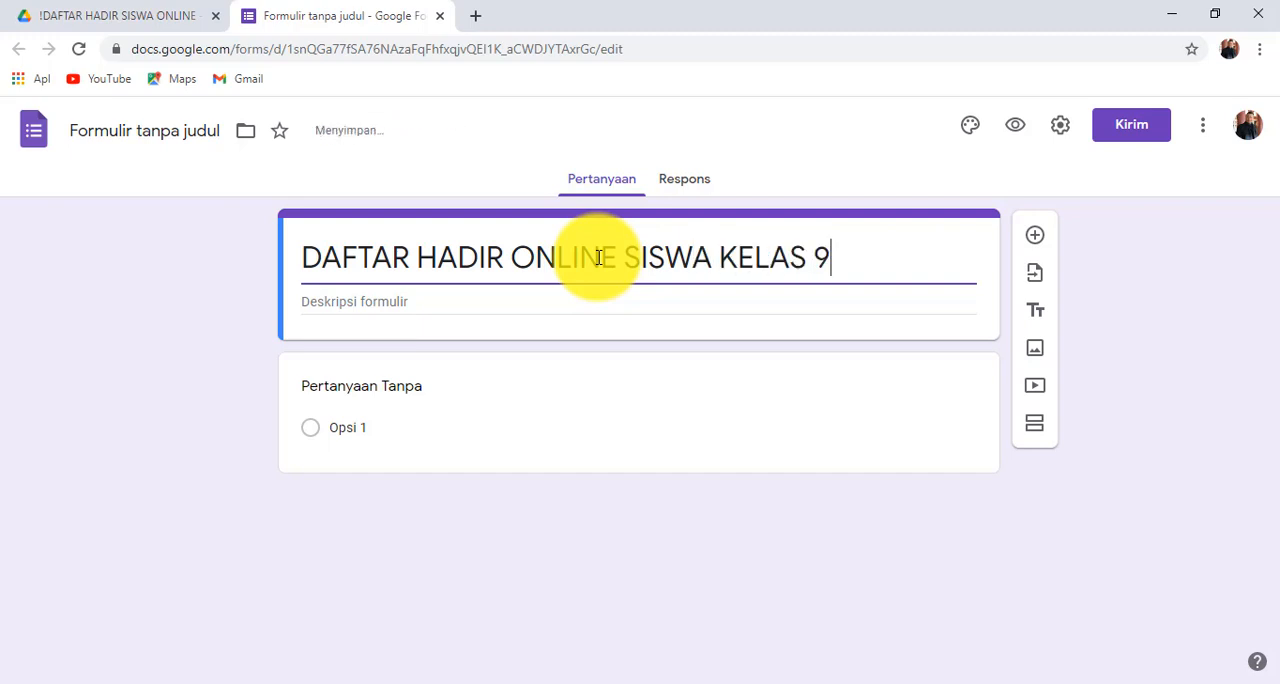
{"action": "key", "text": "BackSpace"}
{"action": "type", "text": "IX"}
{"action": "type", "text": "PA"}
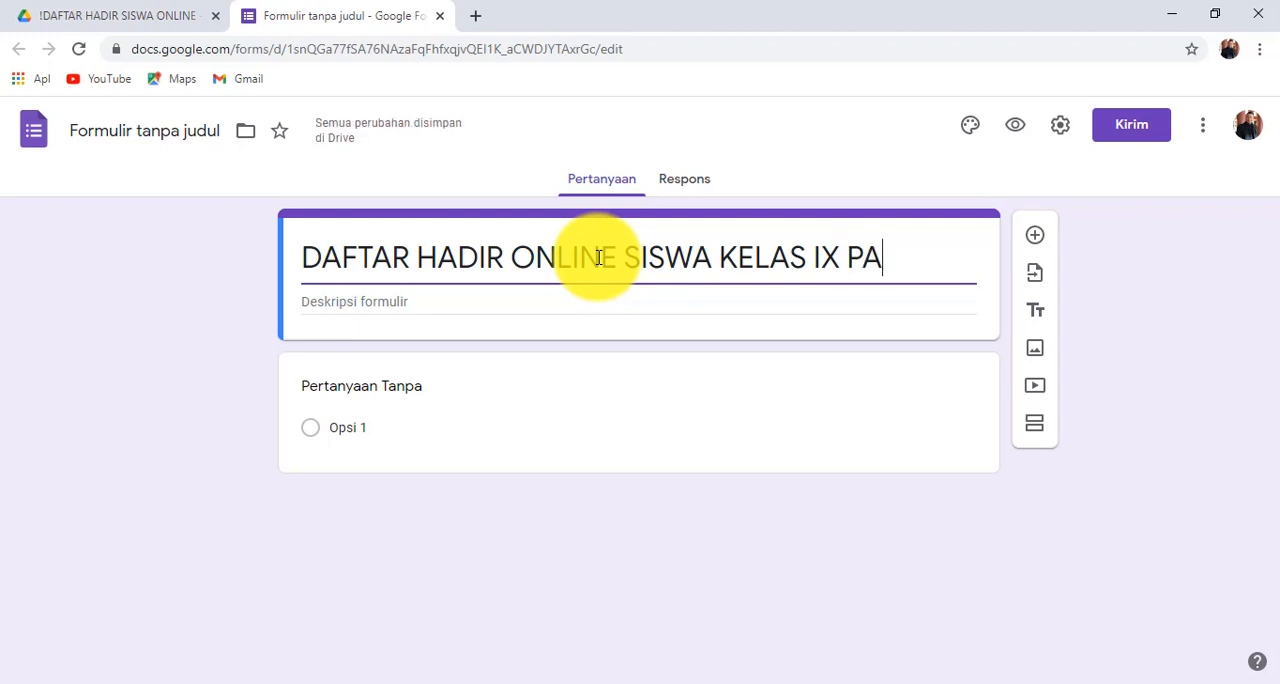
{"action": "type", "text": "IBP"}
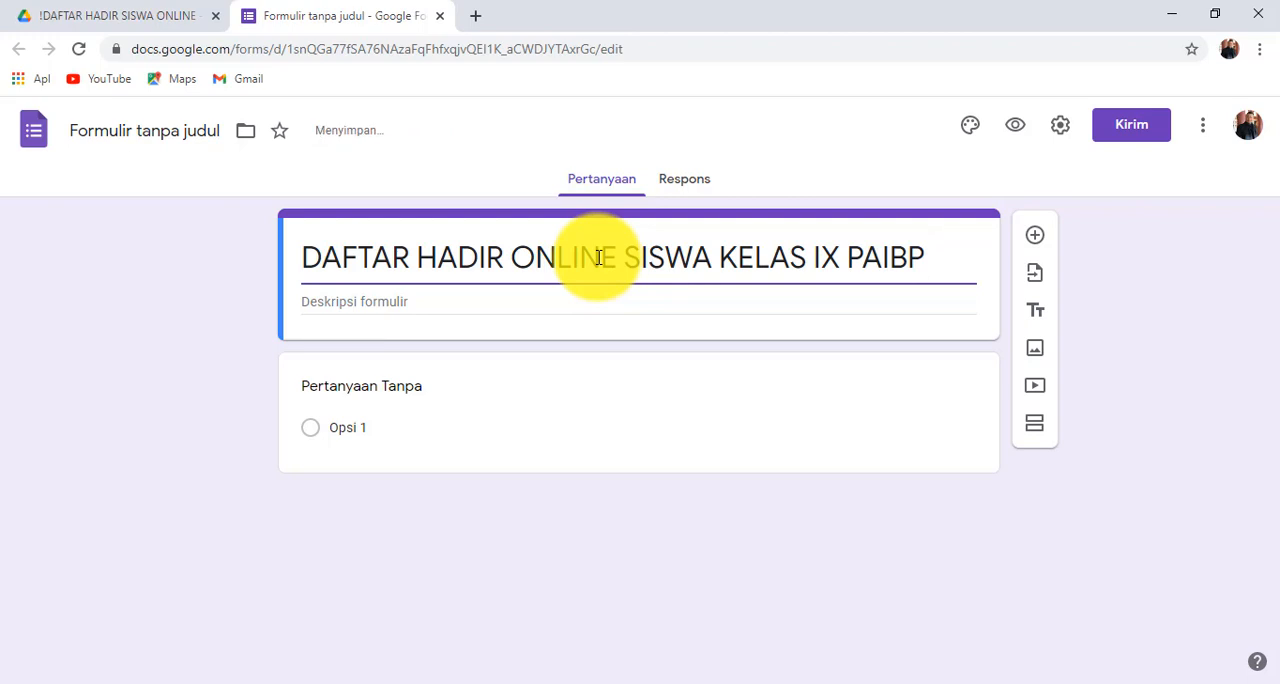
{"action": "type", "text": "2021"}
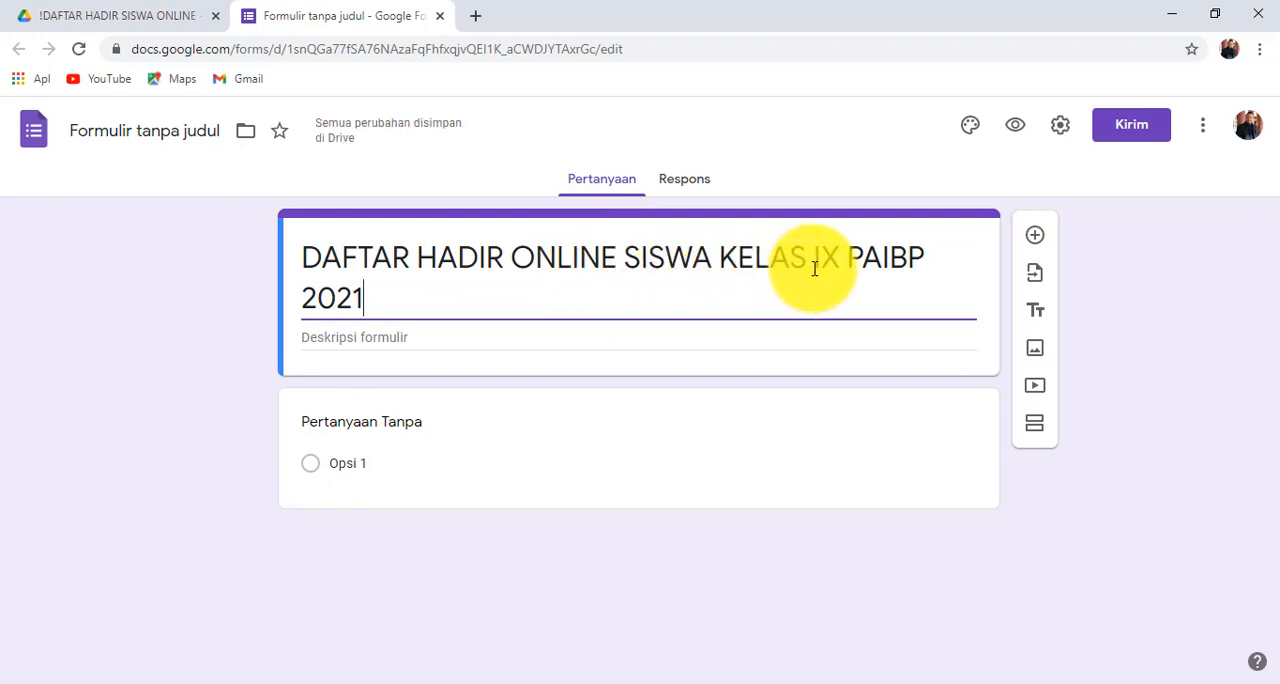
{"action": "left_click", "coordinate": [441, 268]}
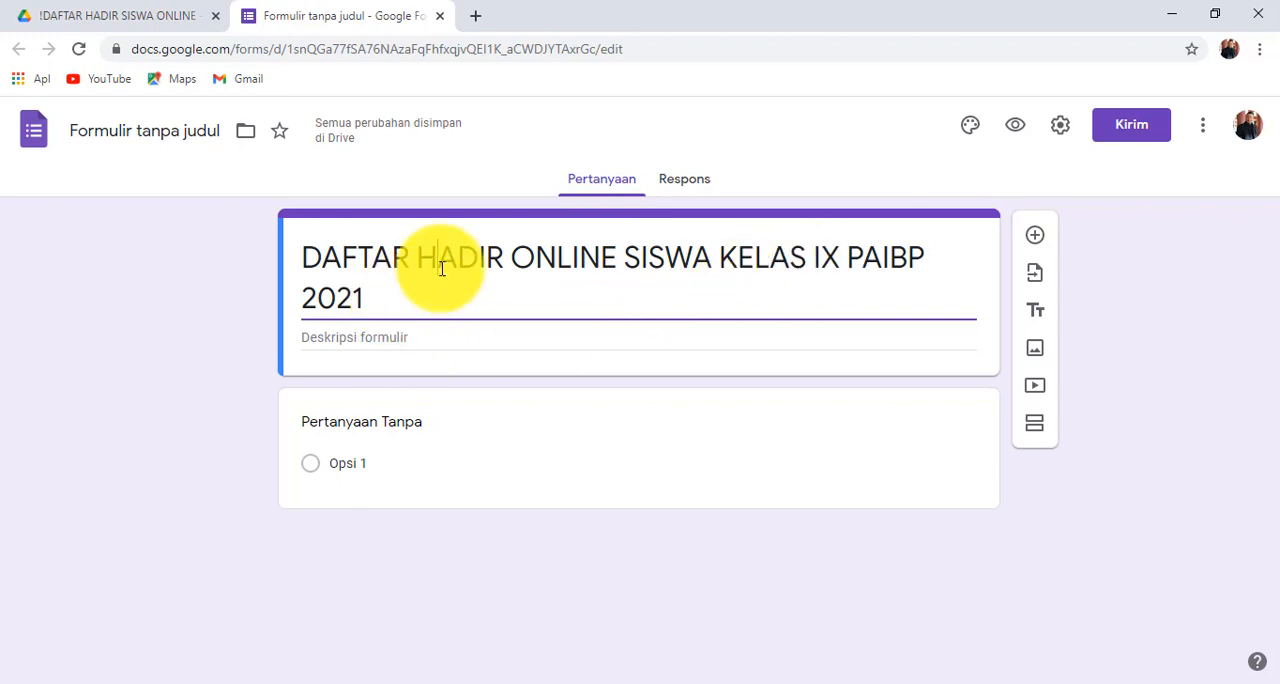
- Enter "Silakan isi sesuai identitas kalian" as the form's description
{"action": "left_click", "coordinate": [402, 341]}
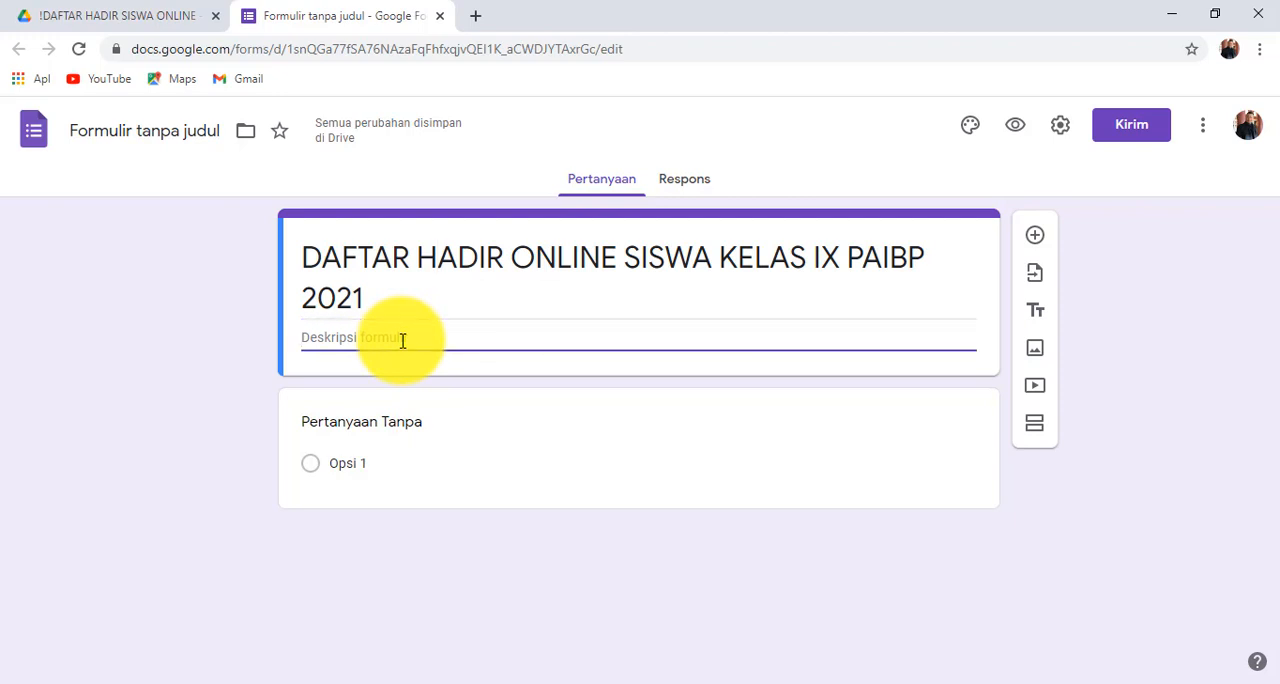
{"action": "type", "text": "Silakan isi sesuai identitas kalian"}
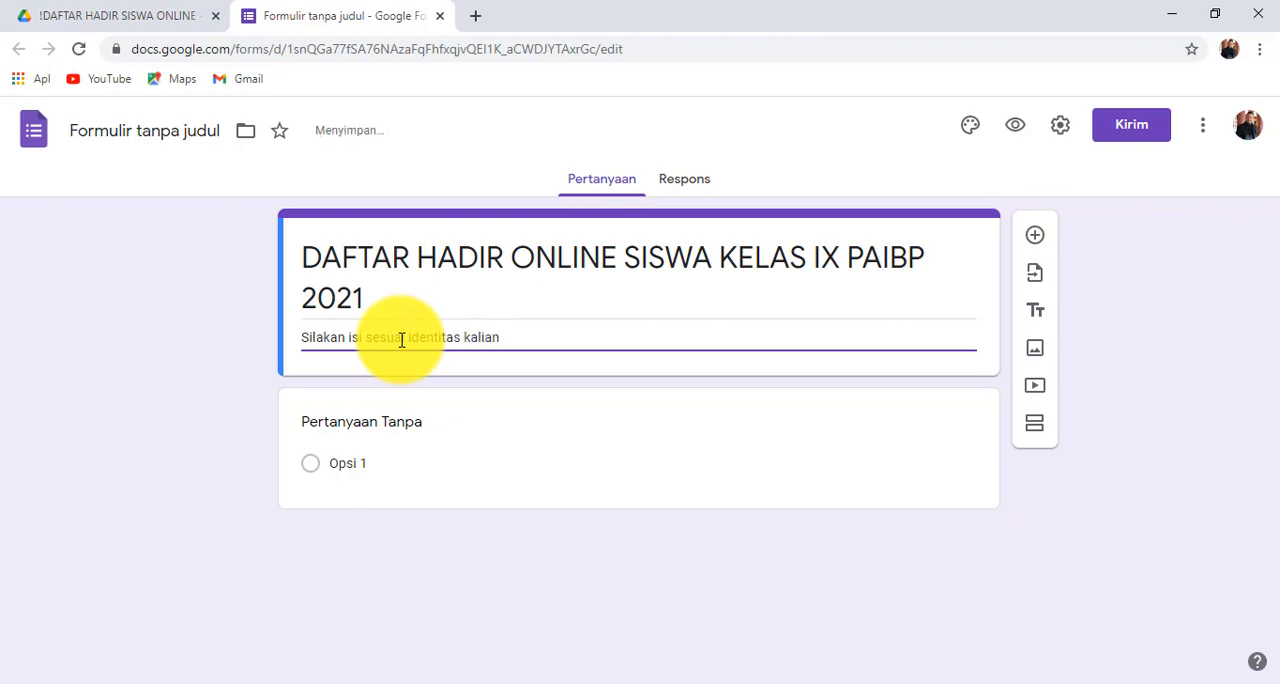
- Rename the untitled form file to match its title, "DAFTAR HADIR ONLINE SISWA KELAS IX PAIBP 2021"
{"action": "triple_click", "coordinate": [400, 277]}
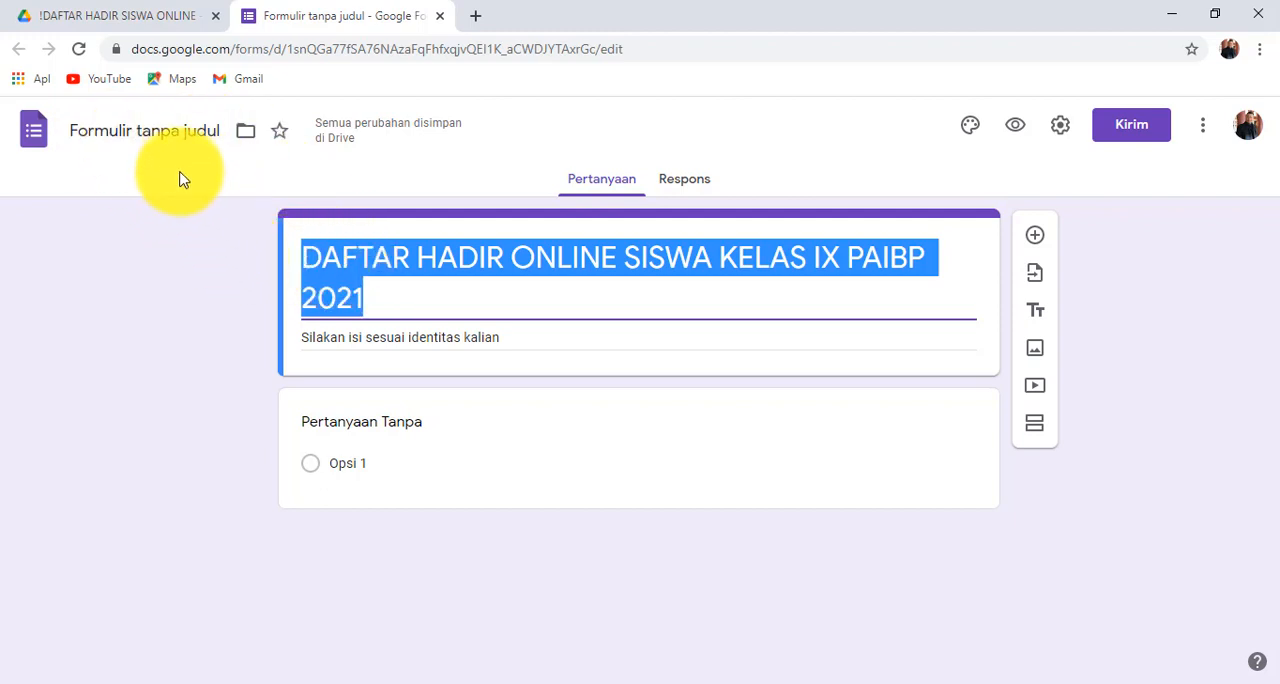
{"action": "left_click", "coordinate": [340, 260]}
{"action": "left_click_drag", "start_coordinate": [365, 292], "coordinate": [308, 263]}
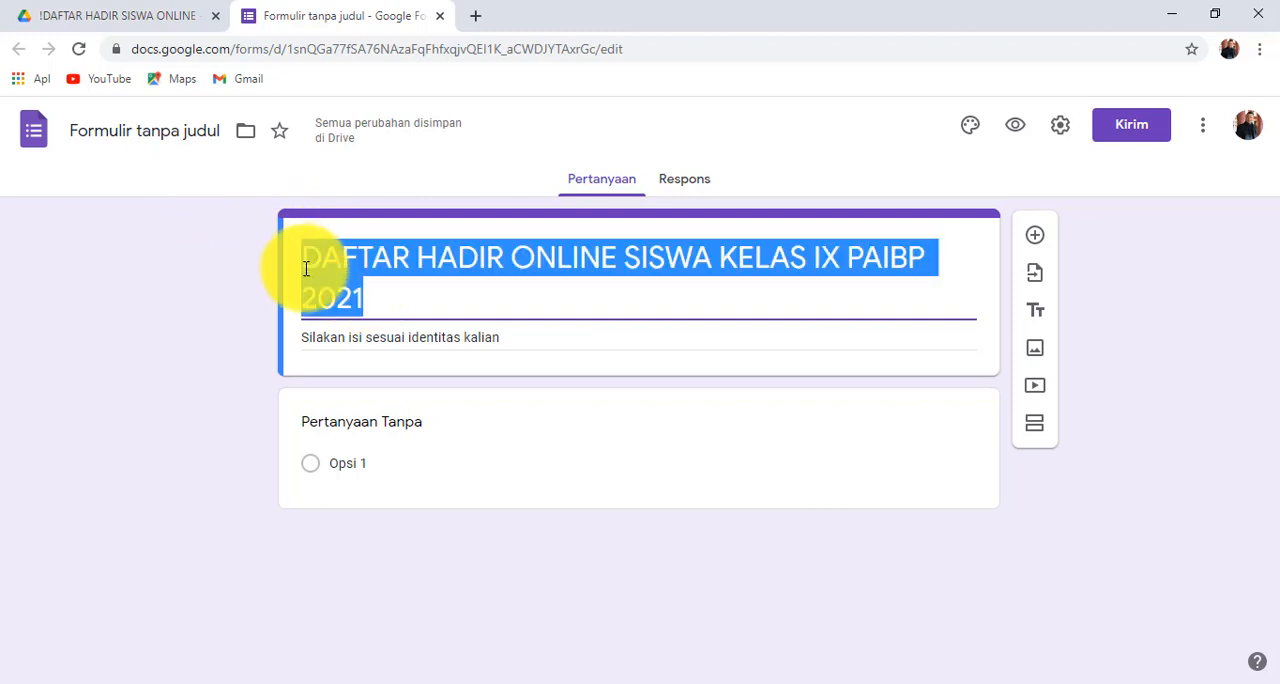
{"action": "left_click", "coordinate": [172, 137]}
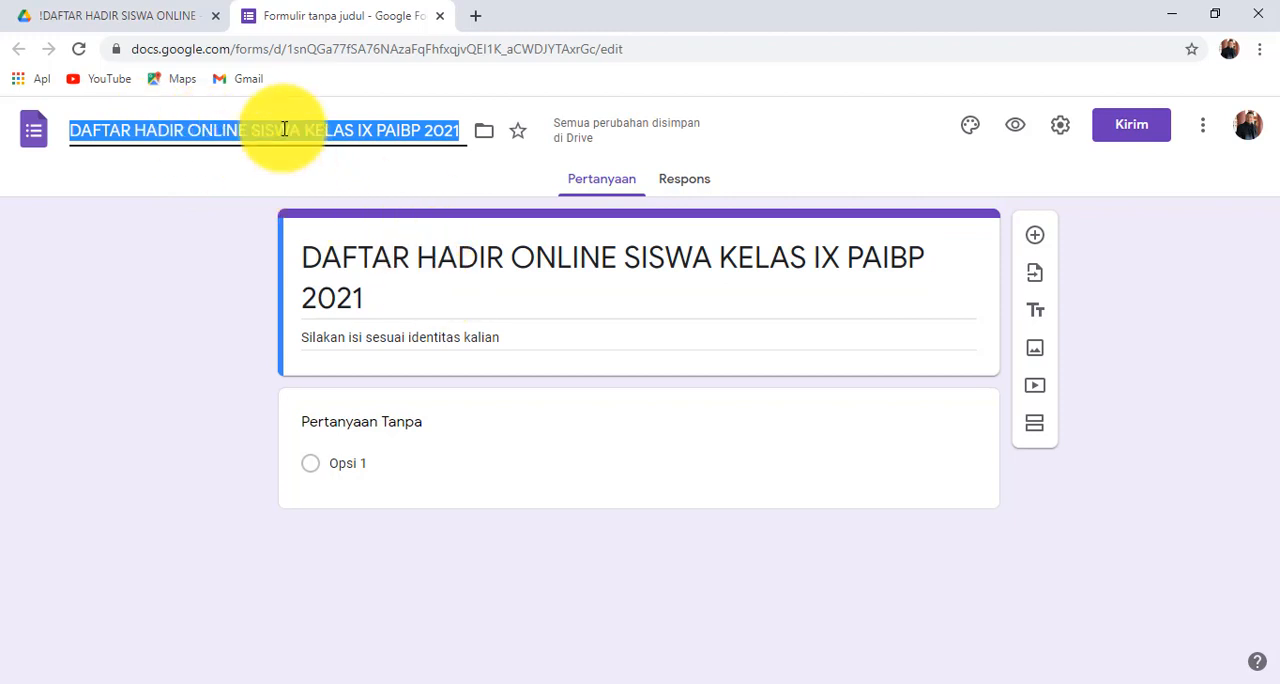
- Title the first, untitled question "KODE ABSEN"
{"action": "triple_click", "coordinate": [388, 290]}
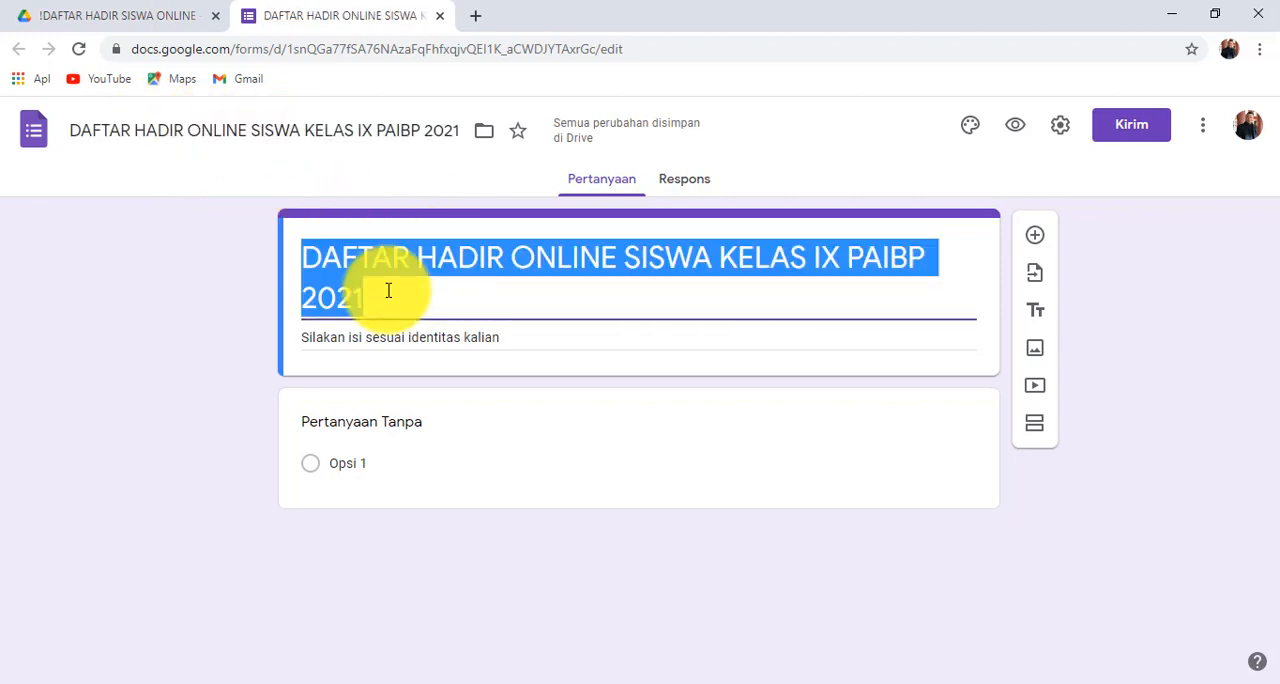
{"action": "left_click", "coordinate": [375, 422]}
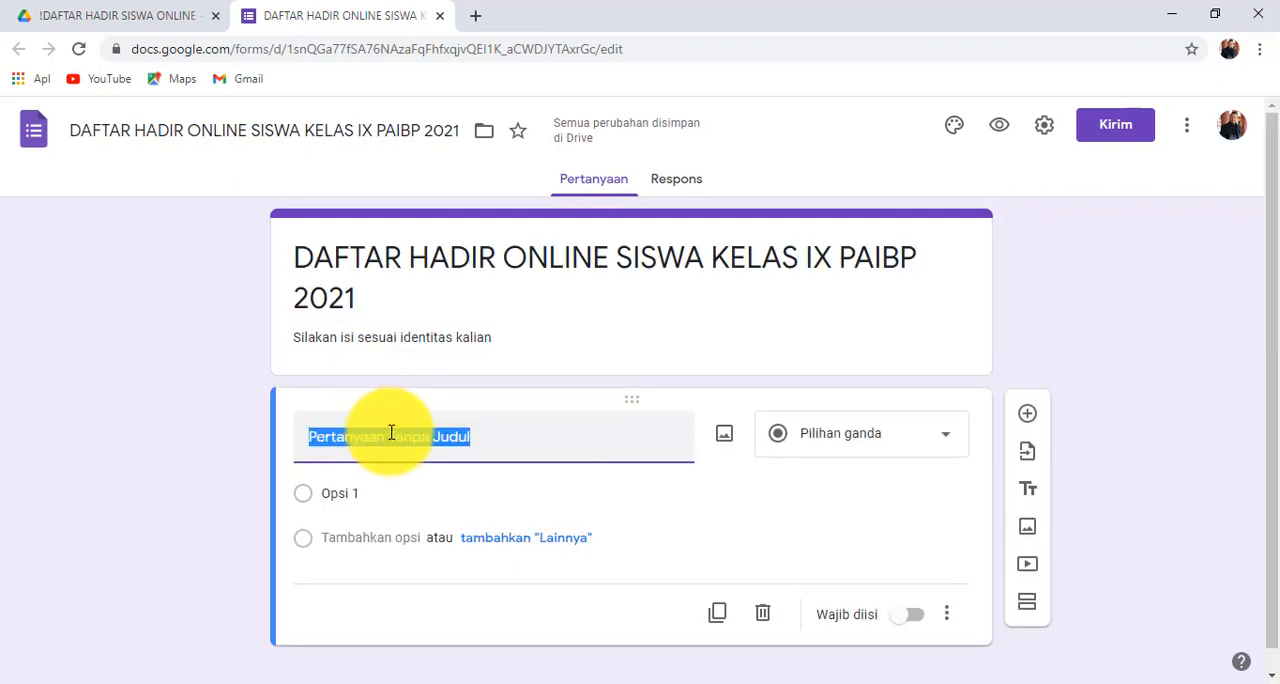
{"action": "type", "text": "kode"}
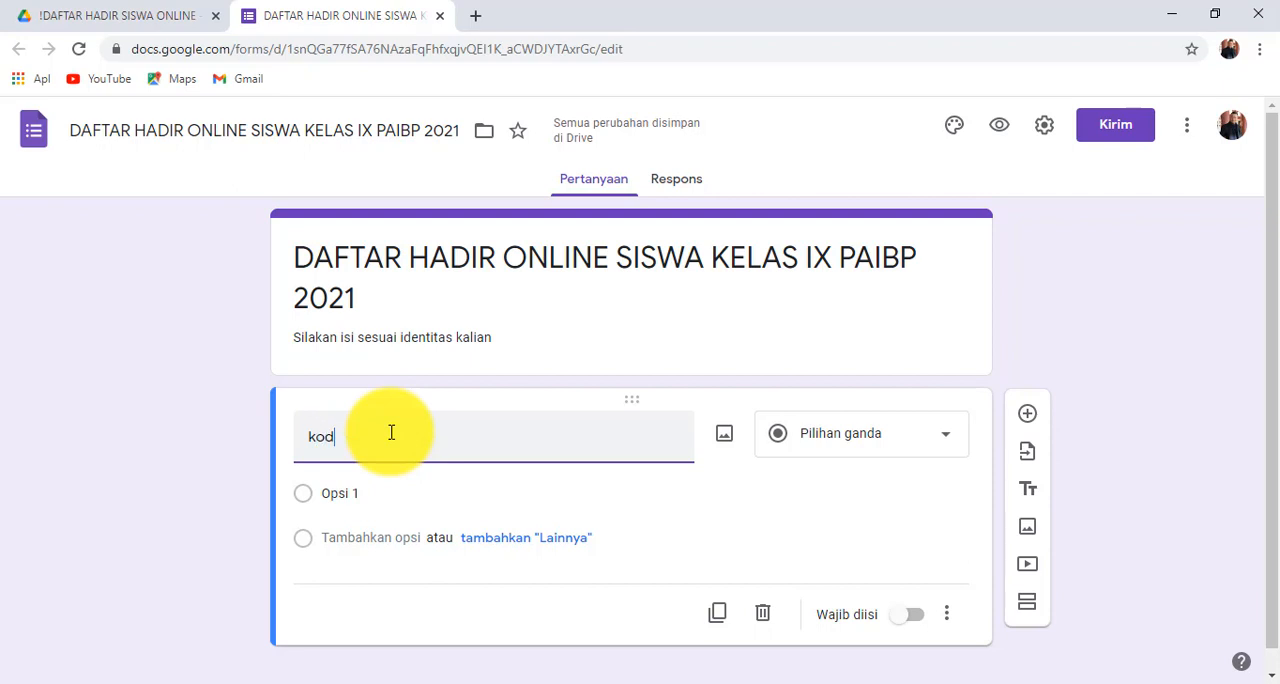
{"action": "key", "text": "BackSpace"}
{"action": "key", "text": "BackSpace"}
{"action": "key", "text": "BackSpace"}
{"action": "type", "text": "KODE ABSE"}
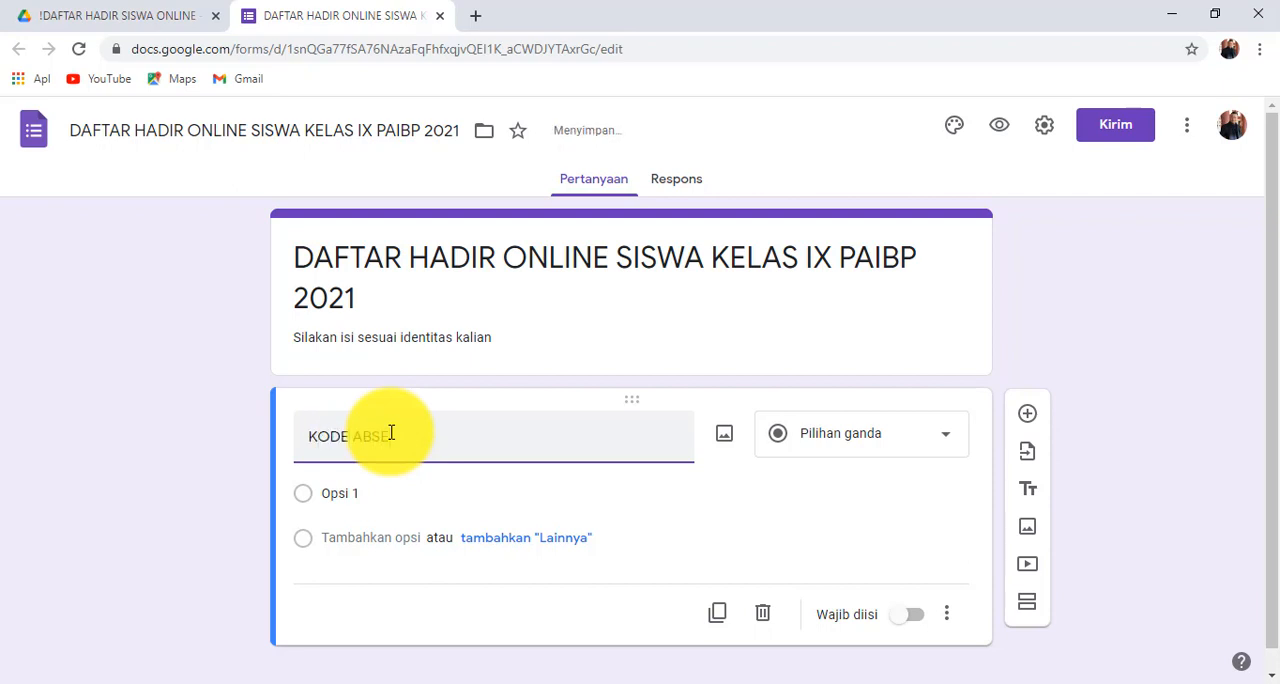
{"action": "type", "text": "N"}
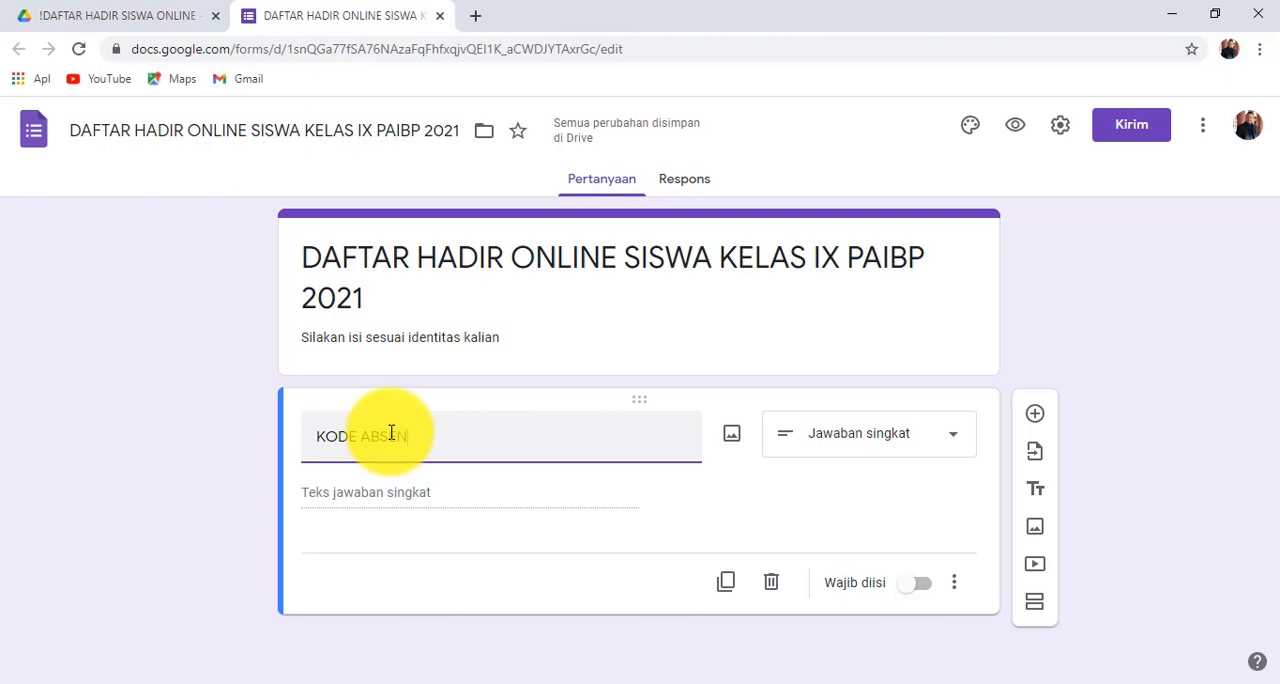
- Make the KODE ABSEN question required and turn on its description and response validation
{"action": "left_click", "coordinate": [922, 588]}
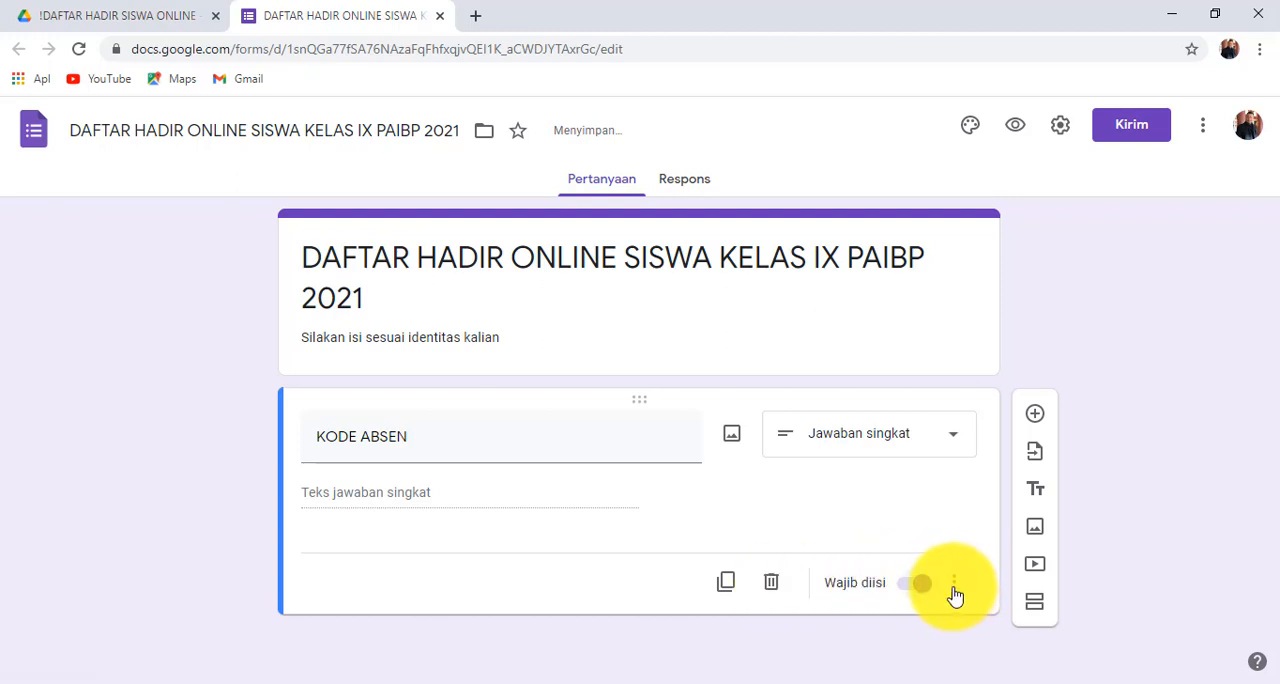
{"action": "left_click", "coordinate": [955, 590]}
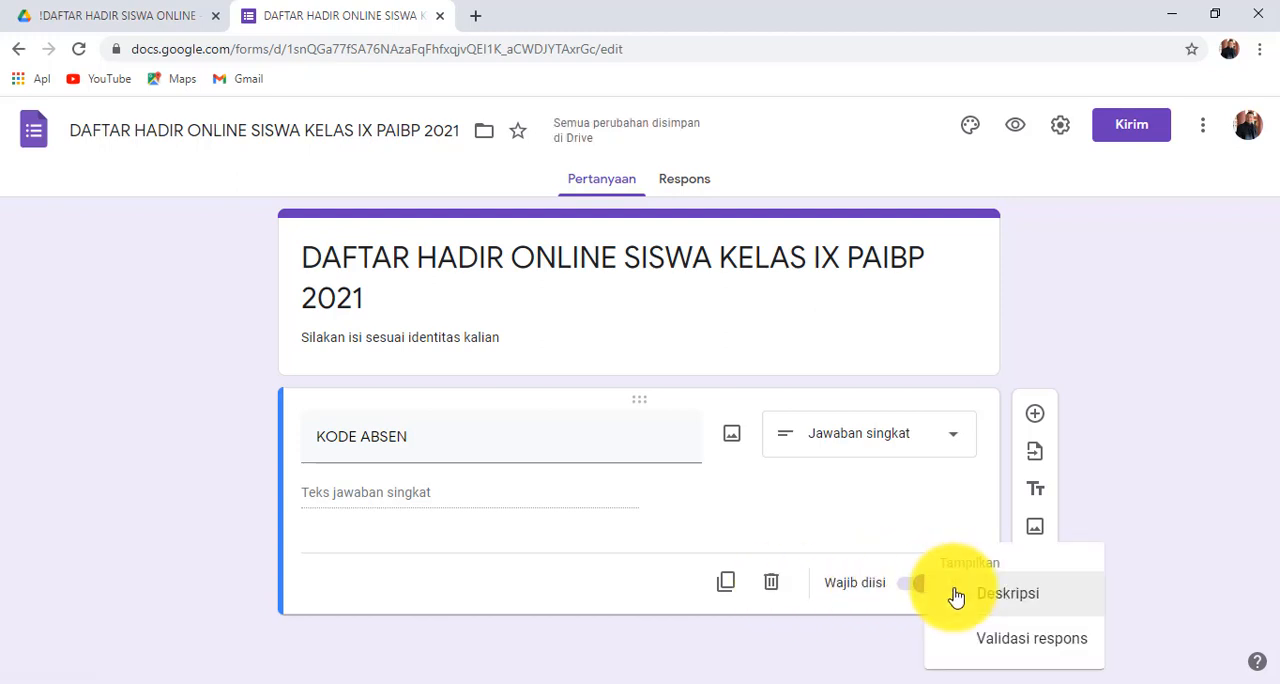
{"action": "left_click", "coordinate": [1007, 594]}
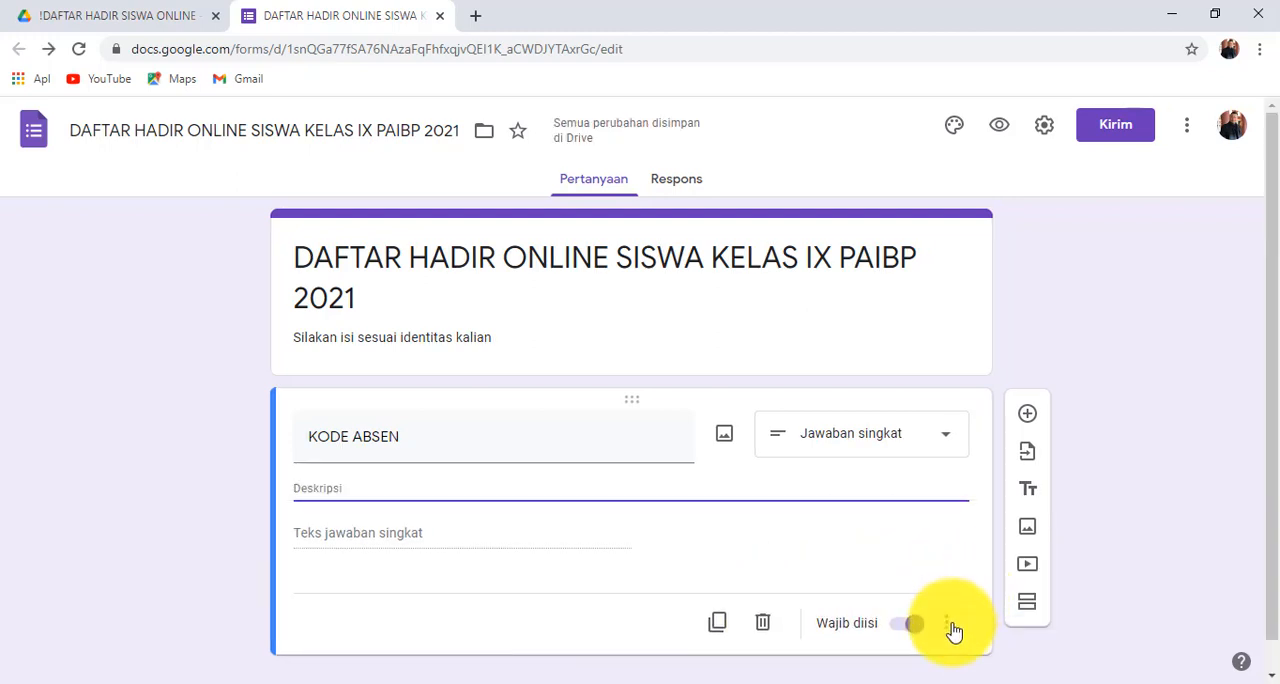
{"action": "left_click", "coordinate": [952, 624]}
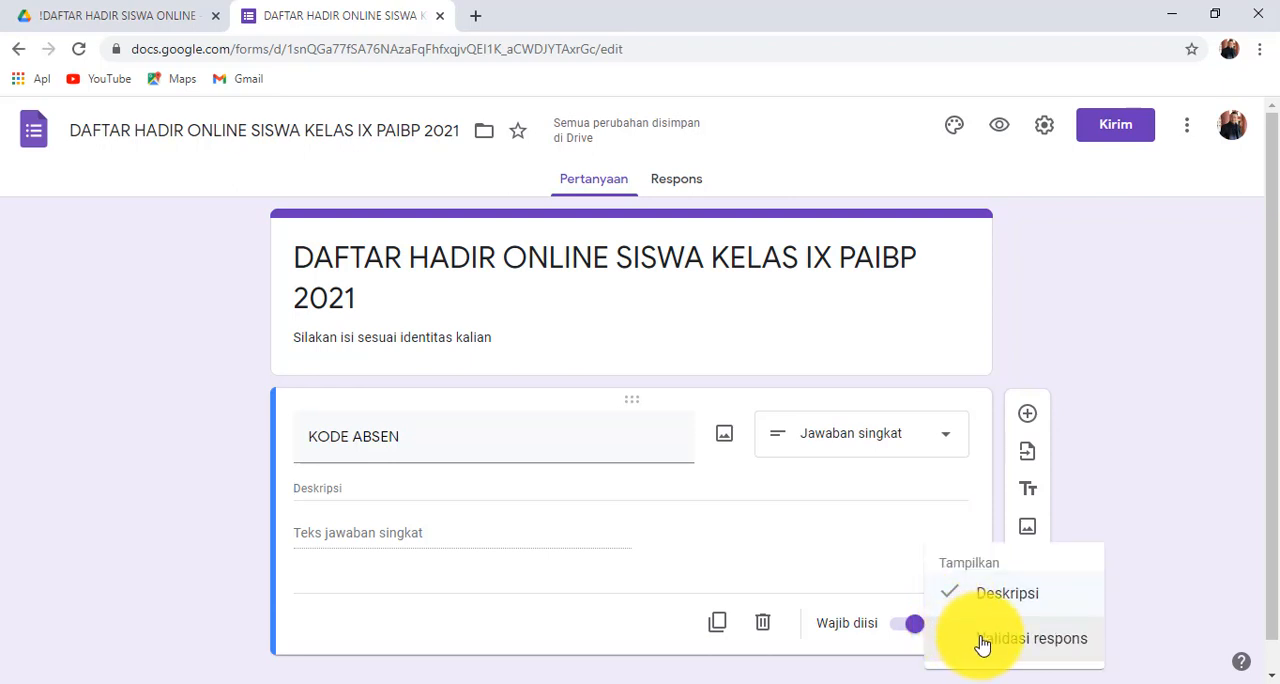
{"action": "left_click", "coordinate": [983, 640]}
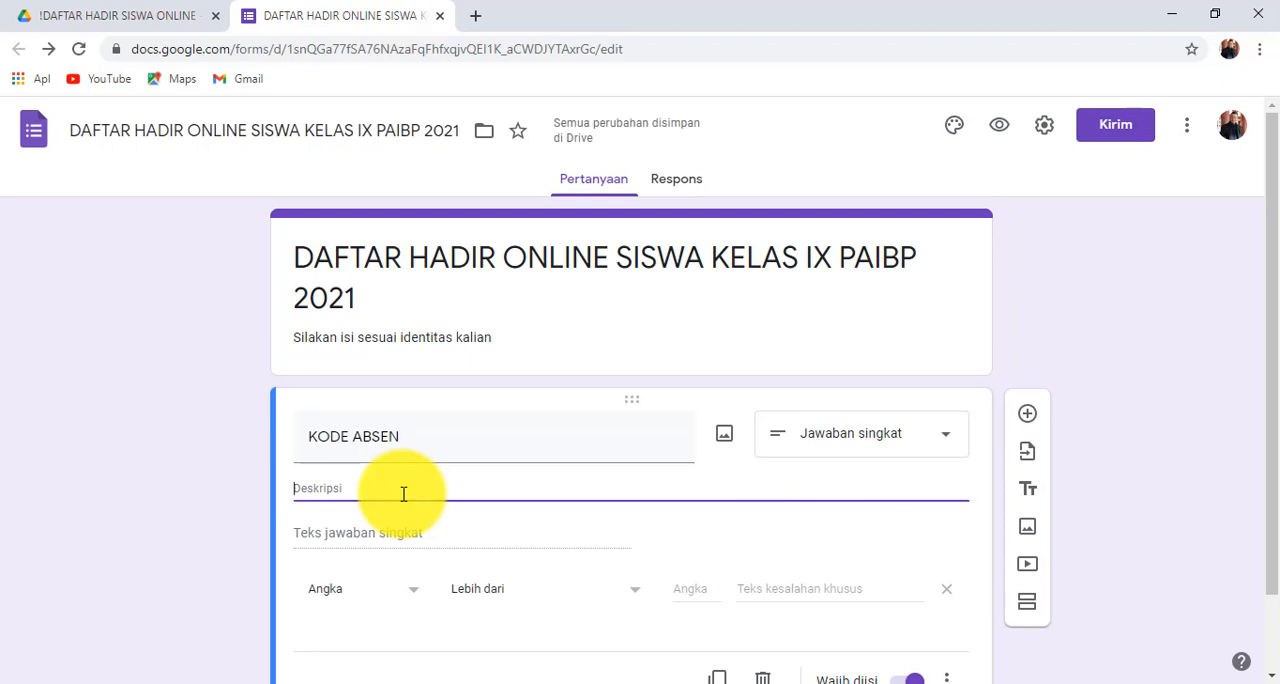
- Enter "Sialakan diisi sesuai dengan kelas dan nomor absen kalian, contoh: 9A01" as the KODE ABSEN question's description
{"action": "type", "text": "Sia"}
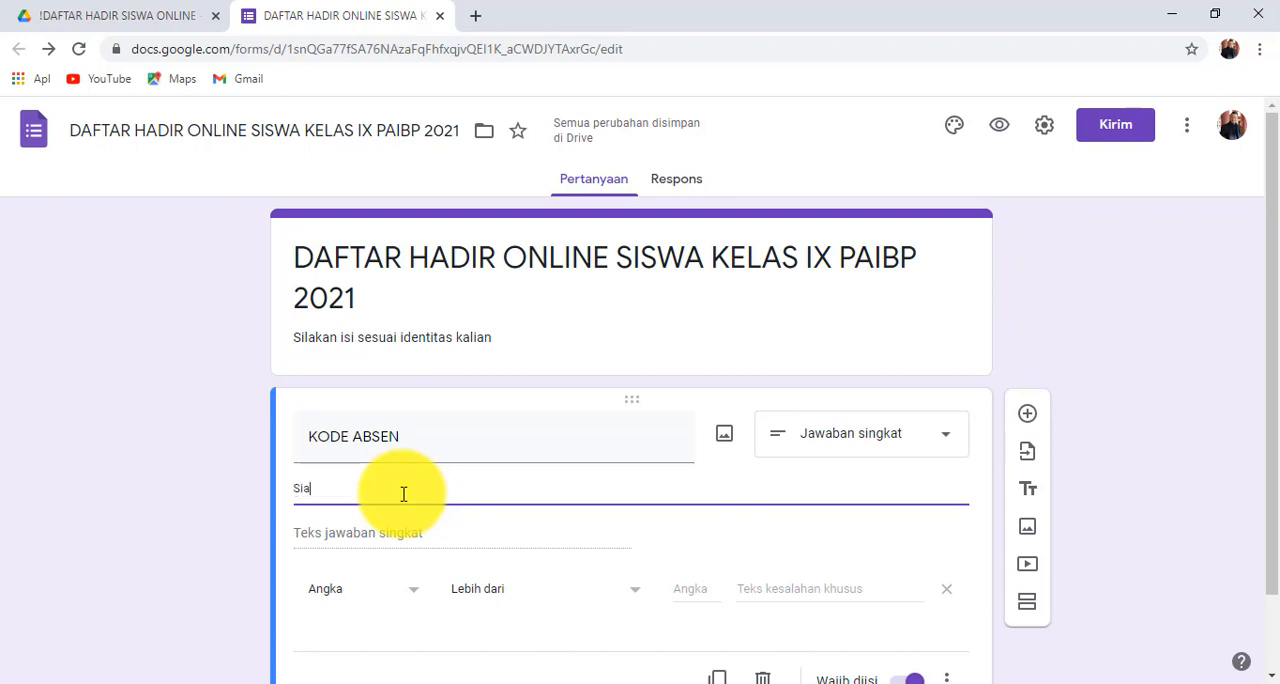
{"action": "type", "text": "laka"}
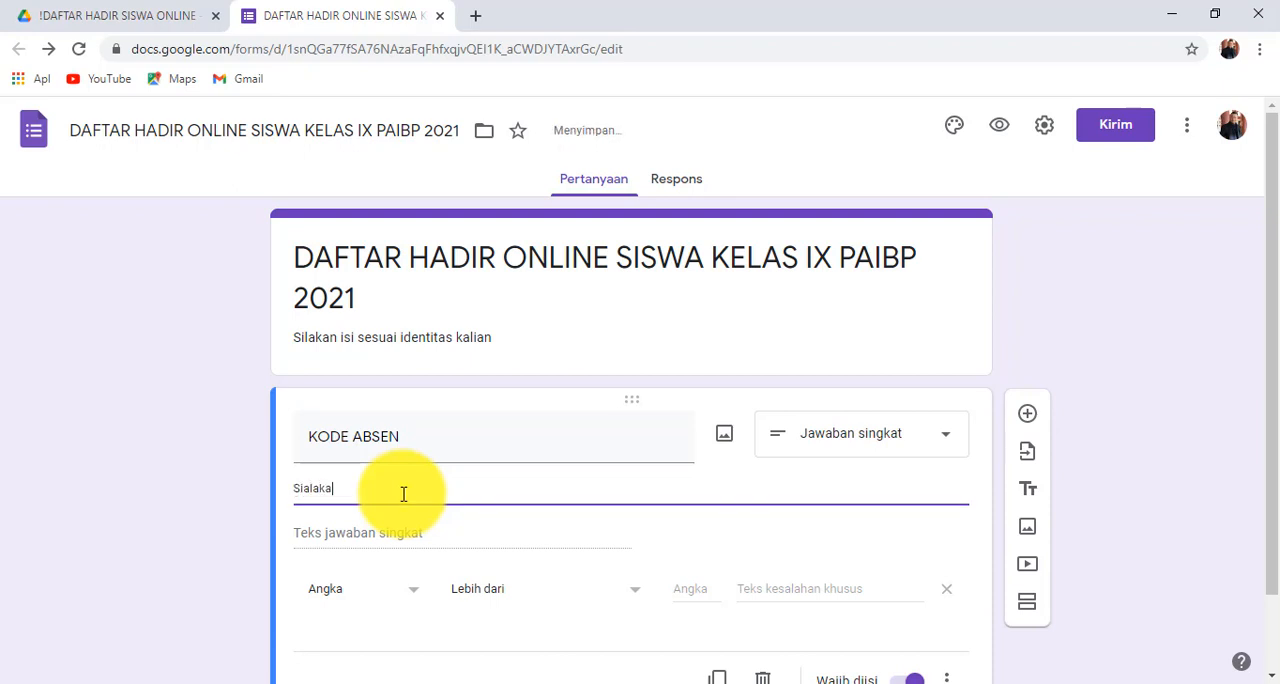
{"action": "type", "text": "n diisi sesuai"}
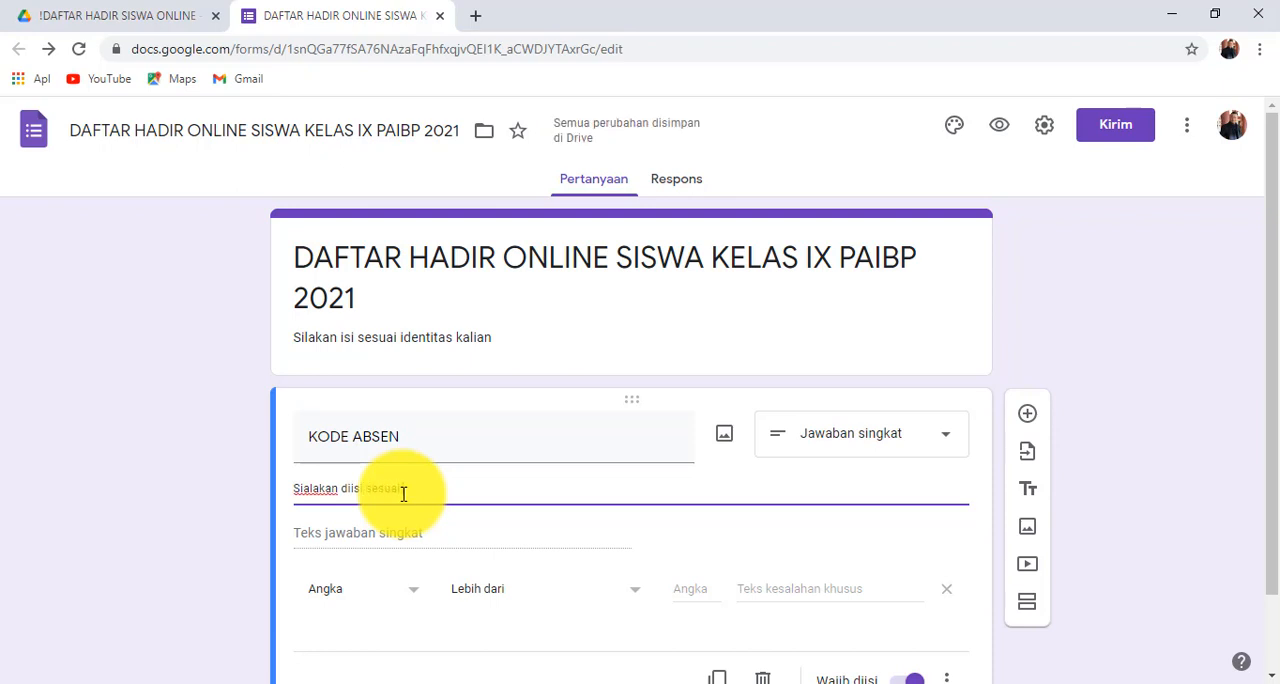
{"action": "type", "text": " dengan d"}
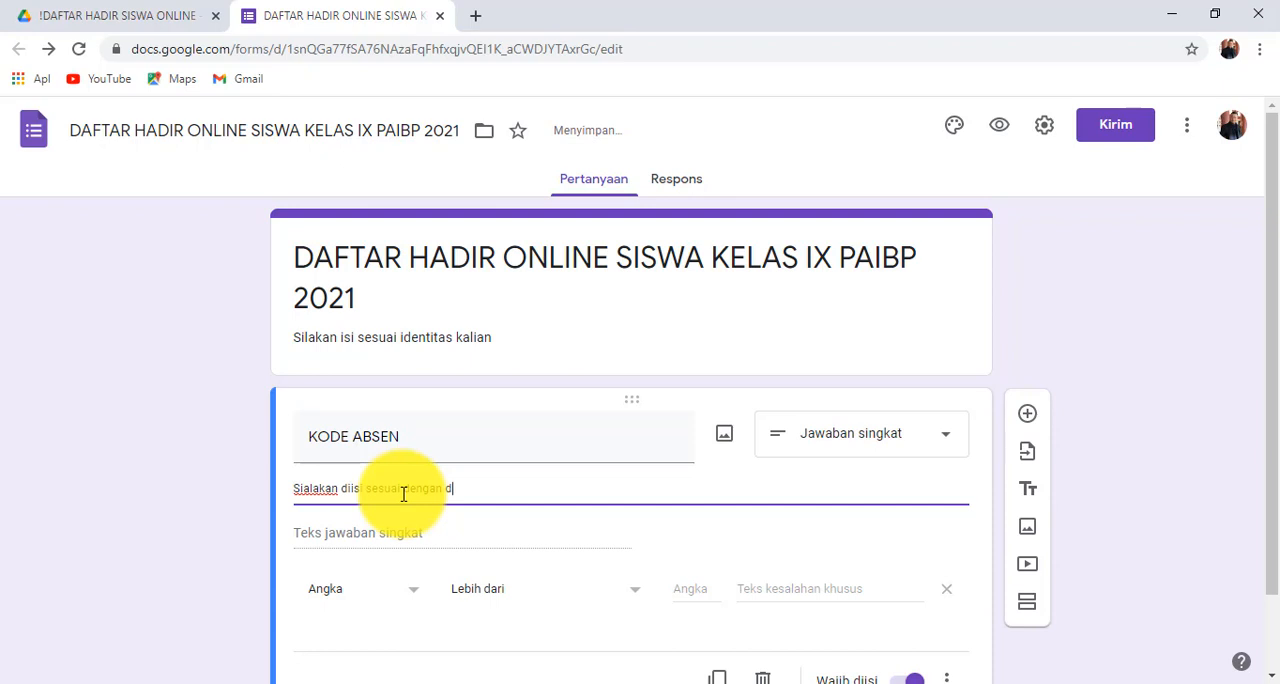
{"action": "key", "text": "BackSpace"}
{"action": "type", "text": "kelas dan nomor abs"}
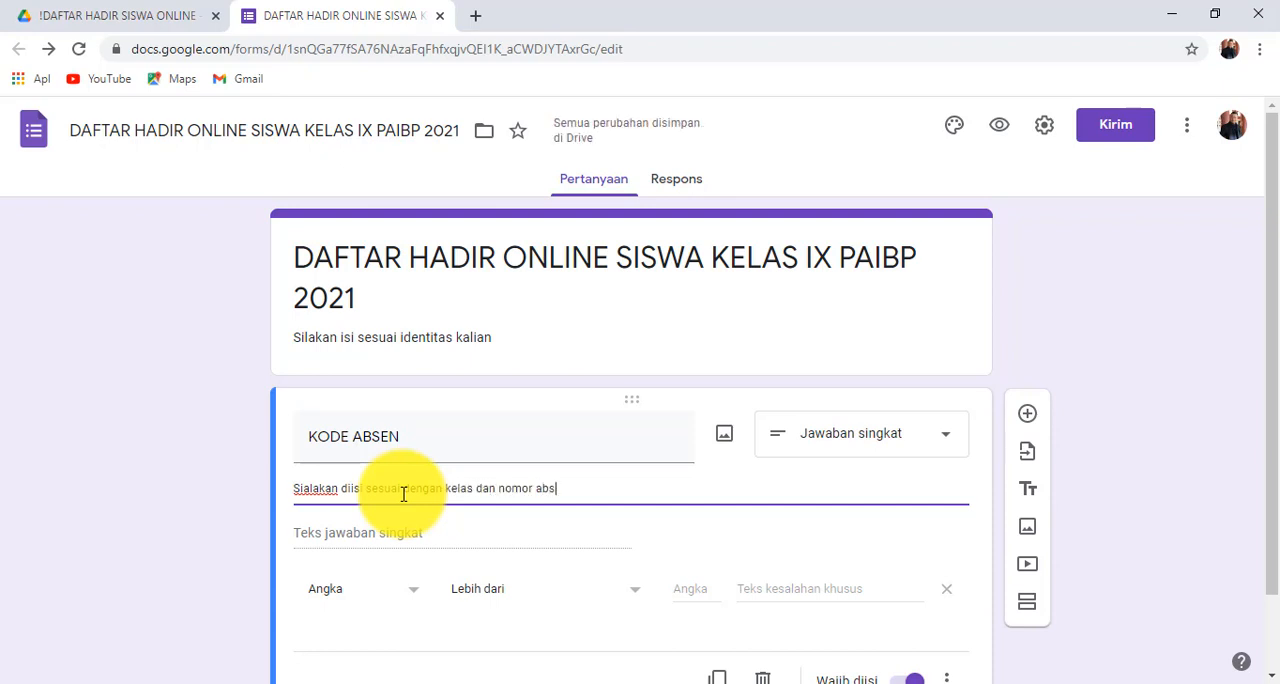
{"action": "type", "text": "en kalian"}
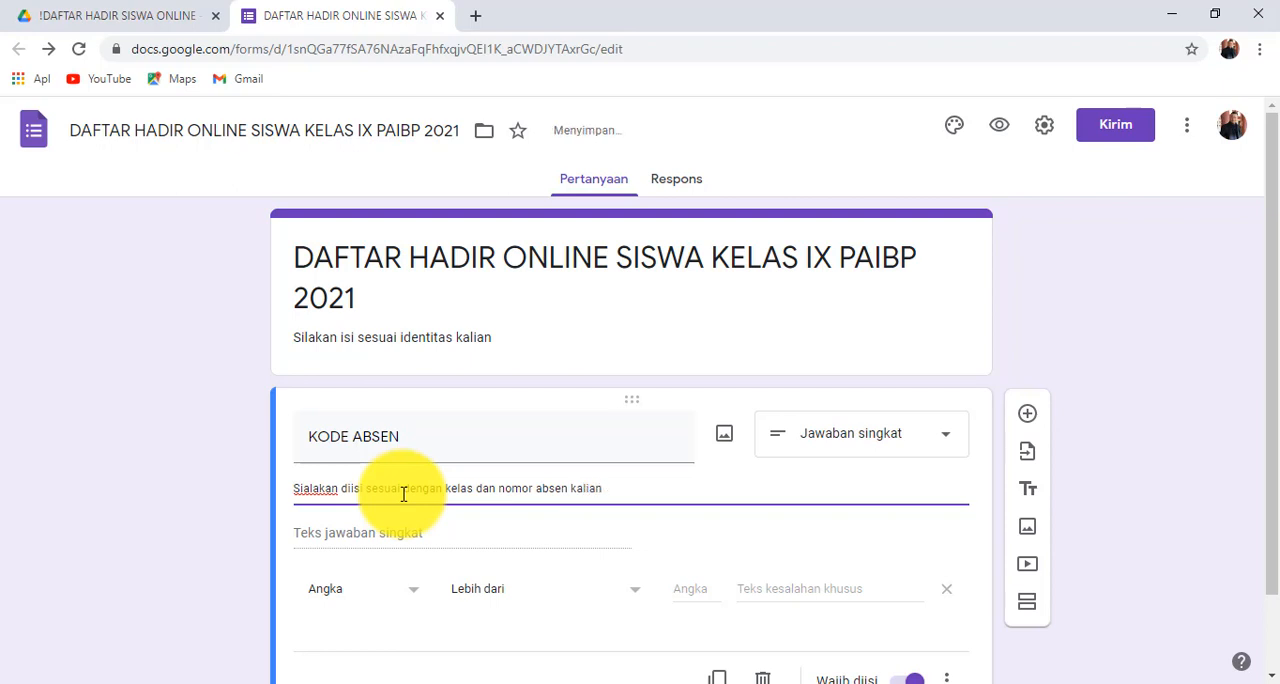
{"action": "type", "text": ", contoh: 9A01"}
- Set the KODE ABSEN question's response validation to "Ekspresi reguler" with the condition "Kecocokan"
{"action": "scroll", "coordinate": [397, 560], "scroll_direction": "down", "scroll_amount": 1}
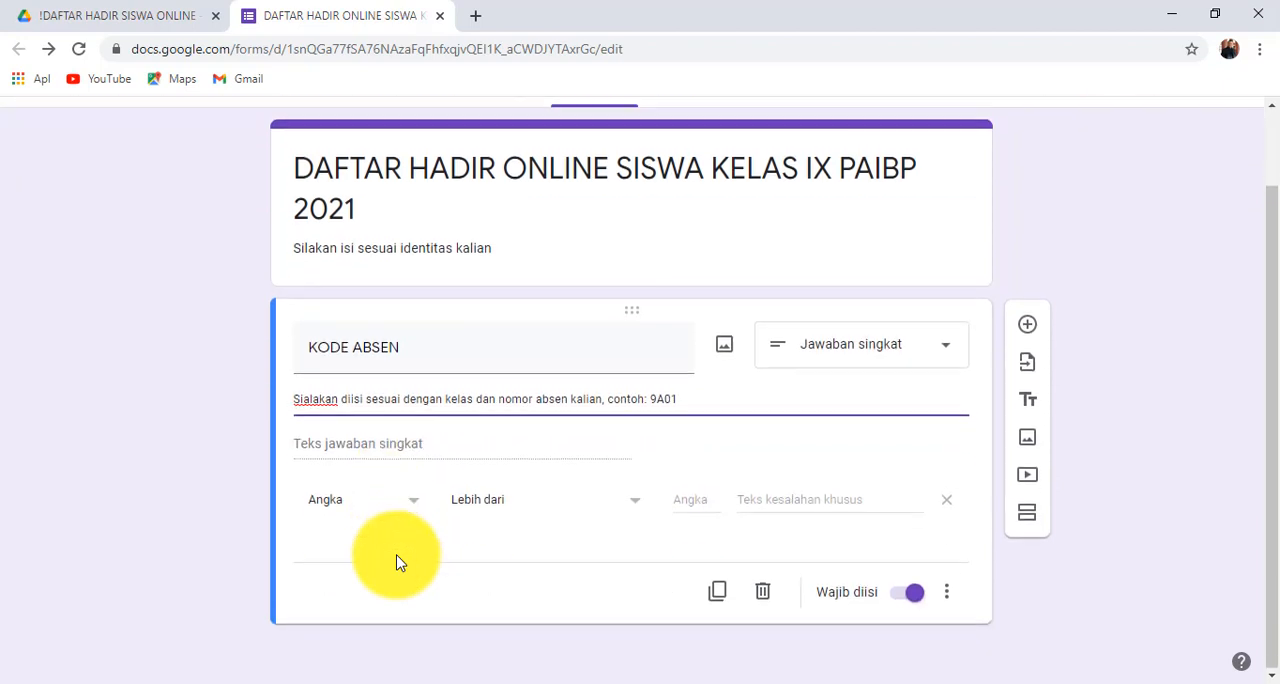
{"action": "left_click", "coordinate": [416, 506]}
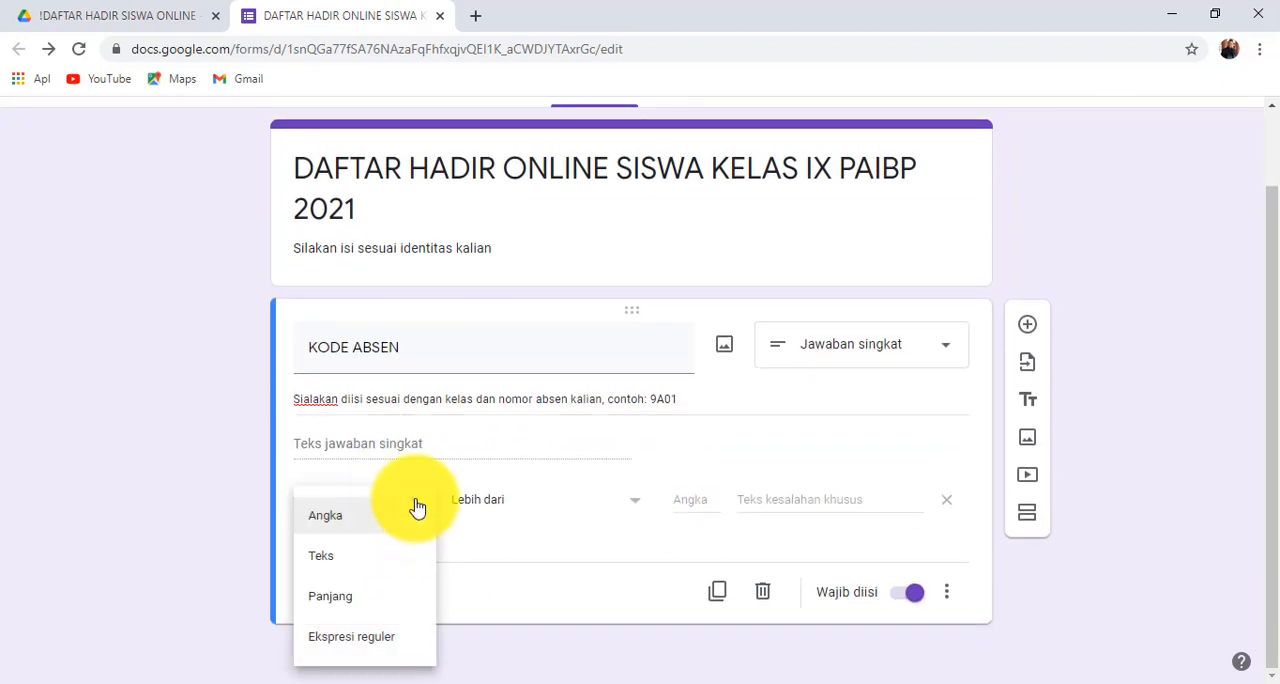
{"action": "left_click", "coordinate": [385, 640]}
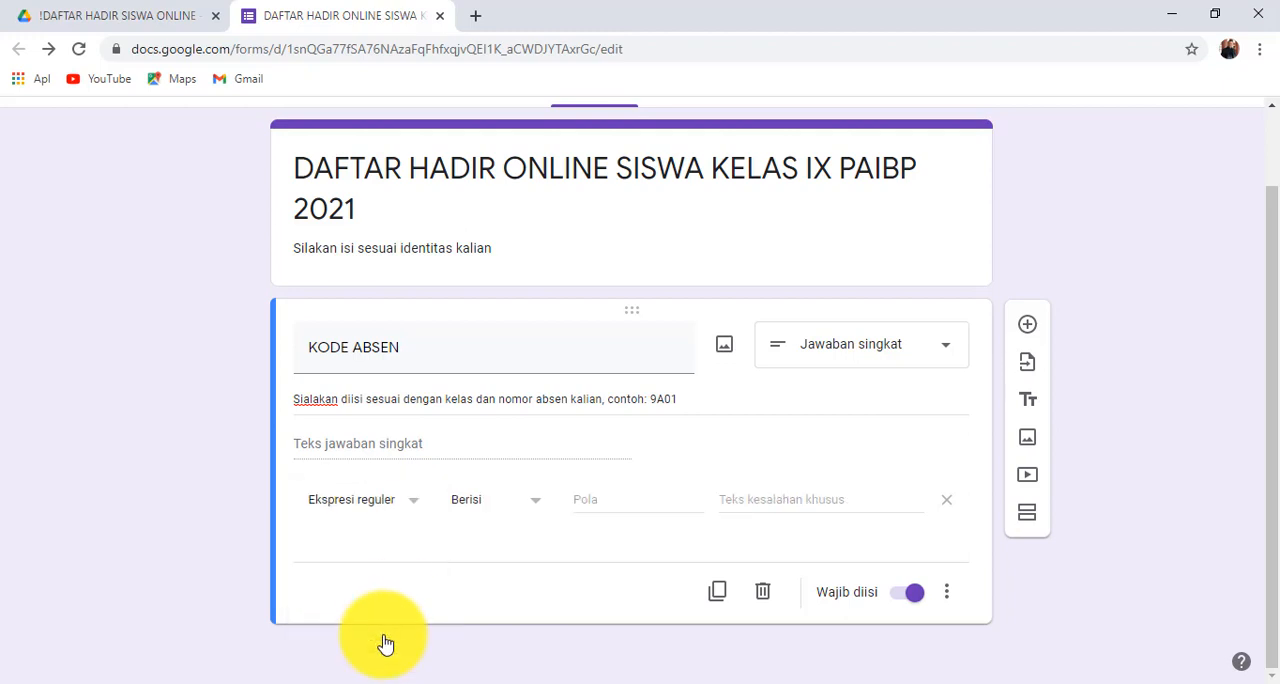
{"action": "left_click", "coordinate": [524, 505]}
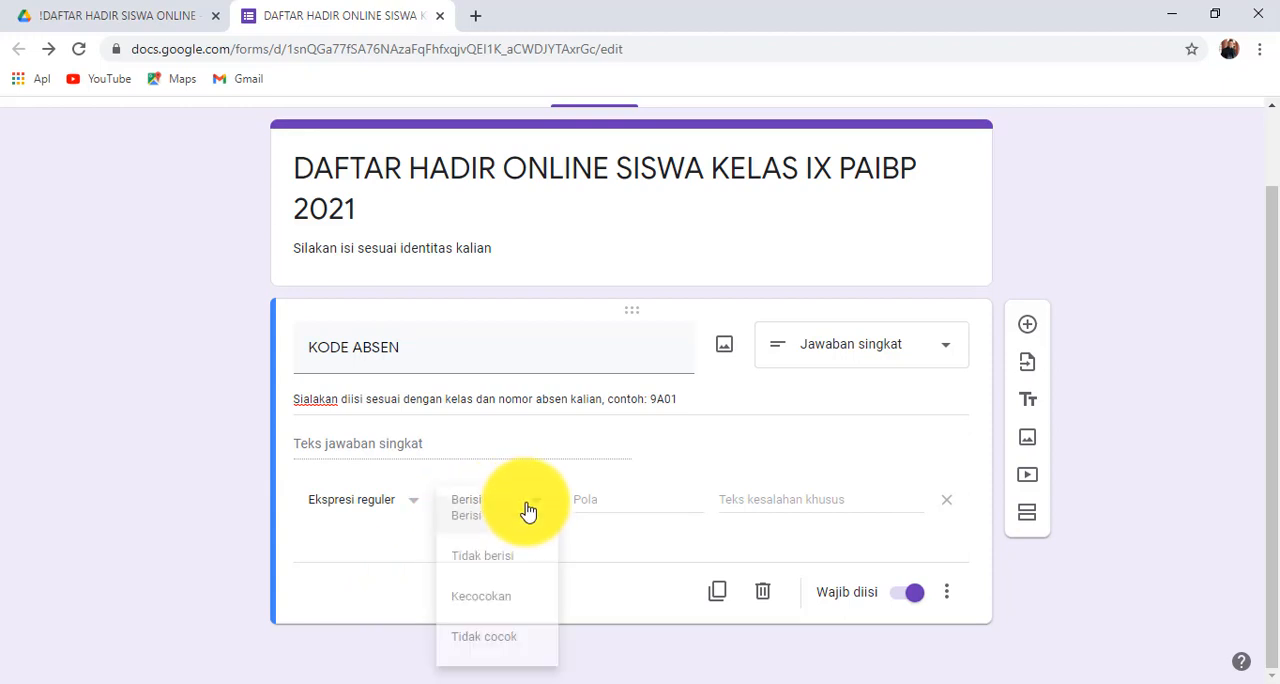
{"action": "left_click", "coordinate": [499, 600]}
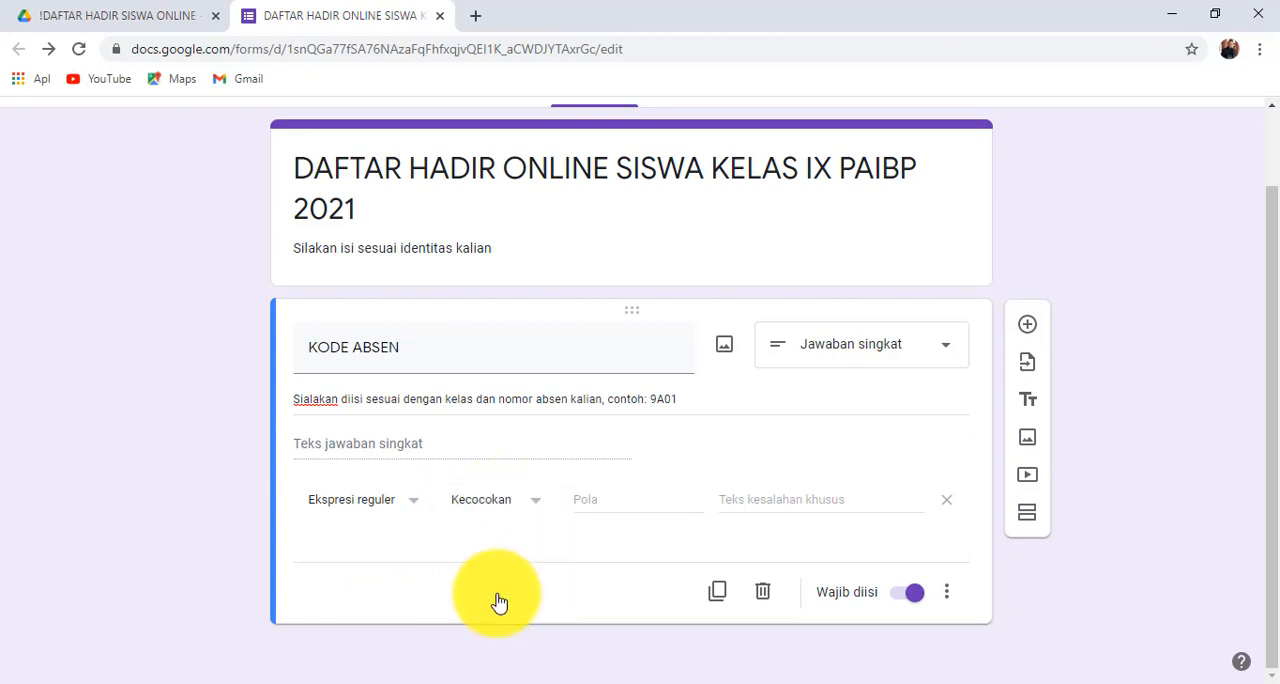
{"action": "left_click", "coordinate": [588, 501]}
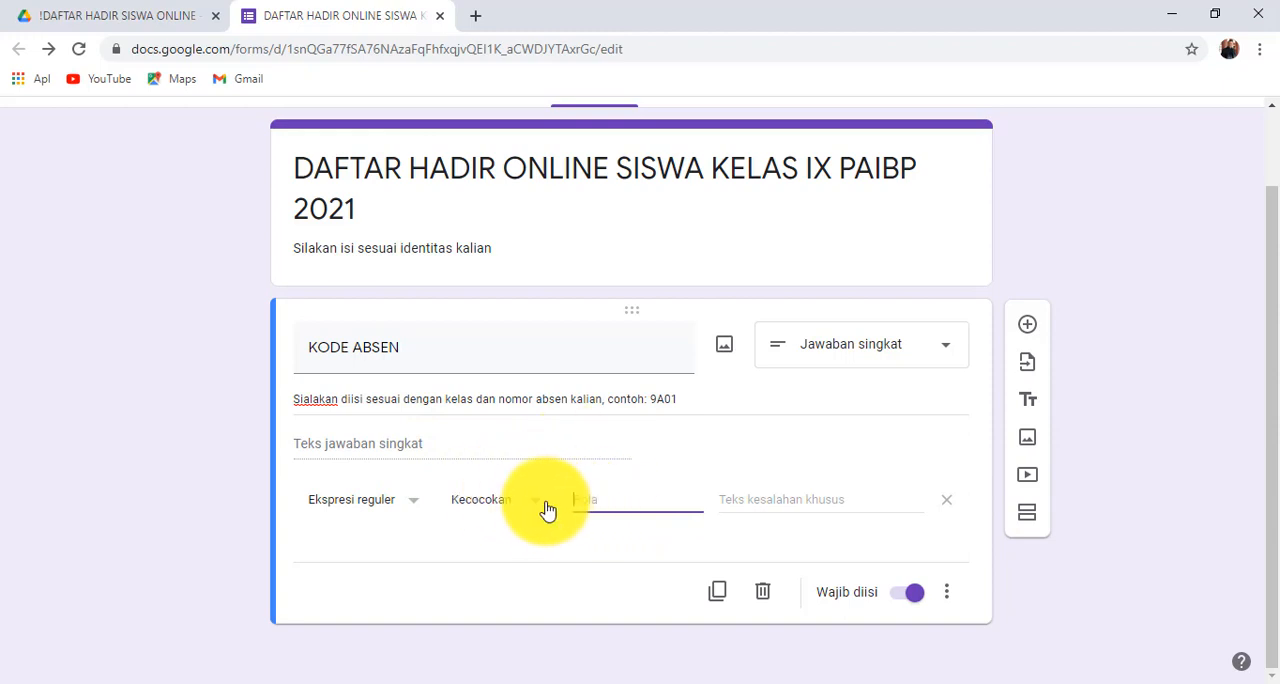
- Set the validation's custom error text to "Maaf, kode absen yang kalian masukkan salah. Silakan hubungi guru kalian."
{"action": "left_click", "coordinate": [760, 502]}
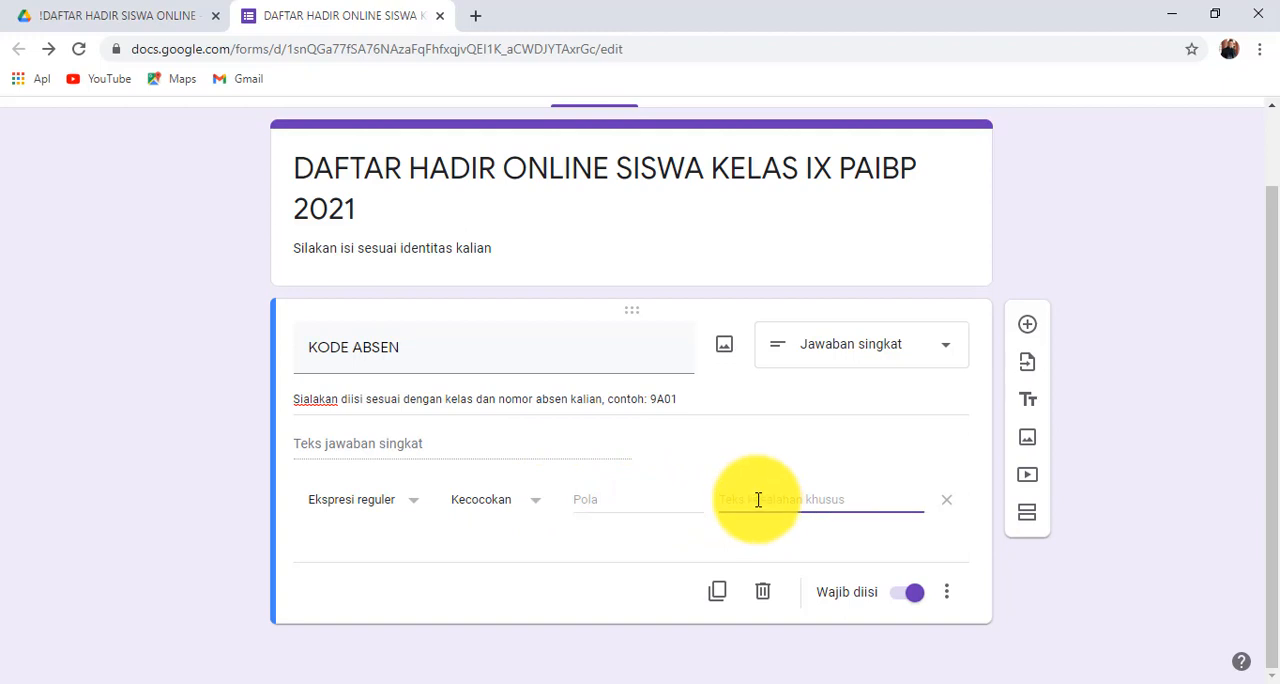
{"action": "type", "text": "Maaf"}
{"action": "type", "text": ", kode a"}
{"action": "type", "text": "bsen yang "}
{"action": "type", "text": "A"}
{"action": "type", "text": "kalian ma"}
{"action": "type", "text": "sukkan"}
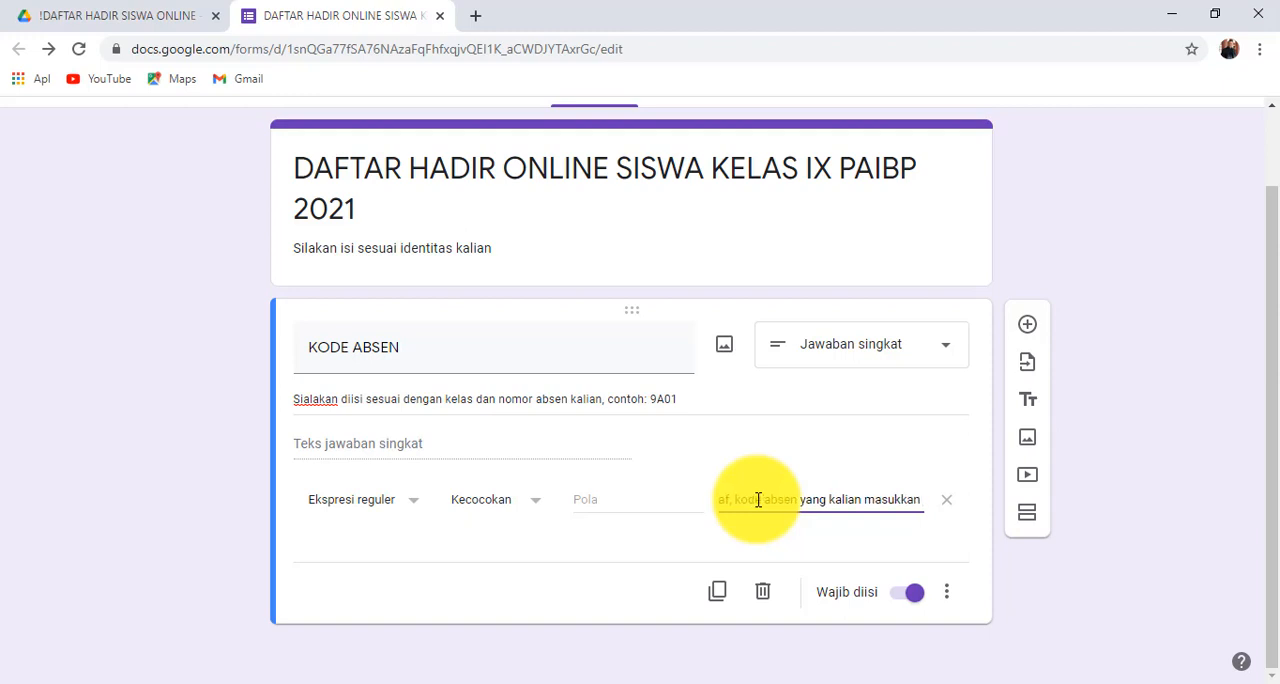
{"action": "type", "text": " salah"}
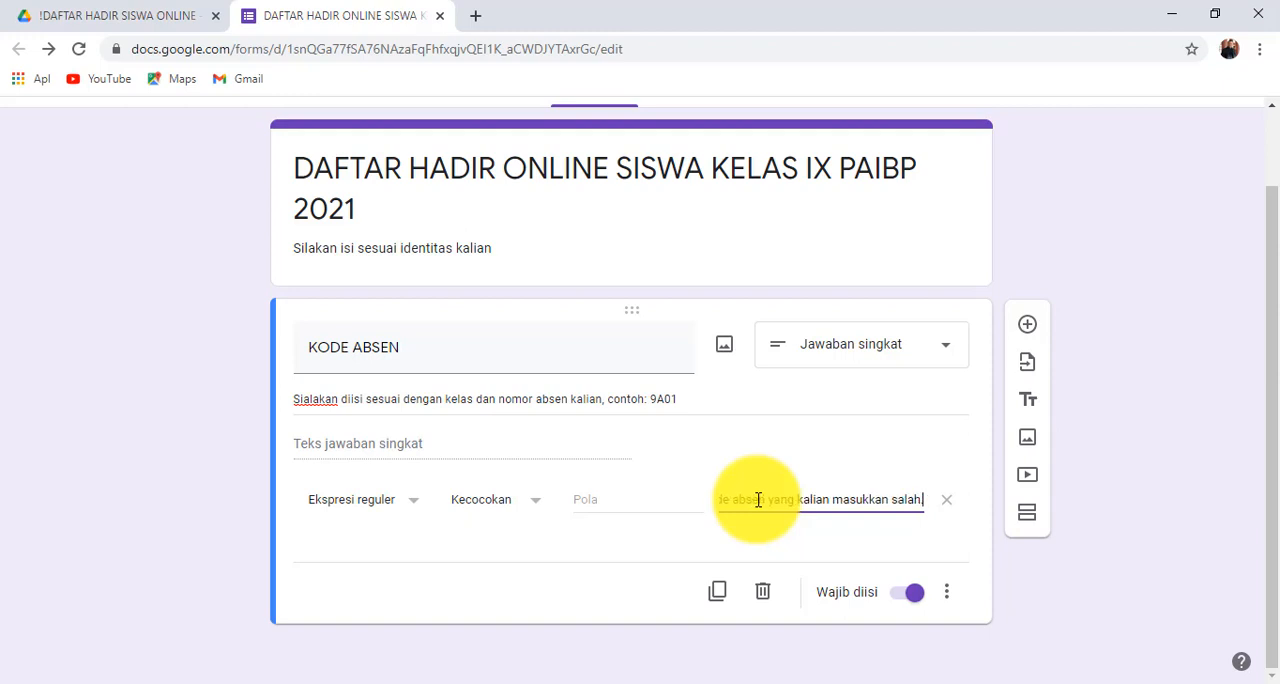
{"action": "type", "text": ". Sia"}
{"action": "key", "text": "BackSpace"}
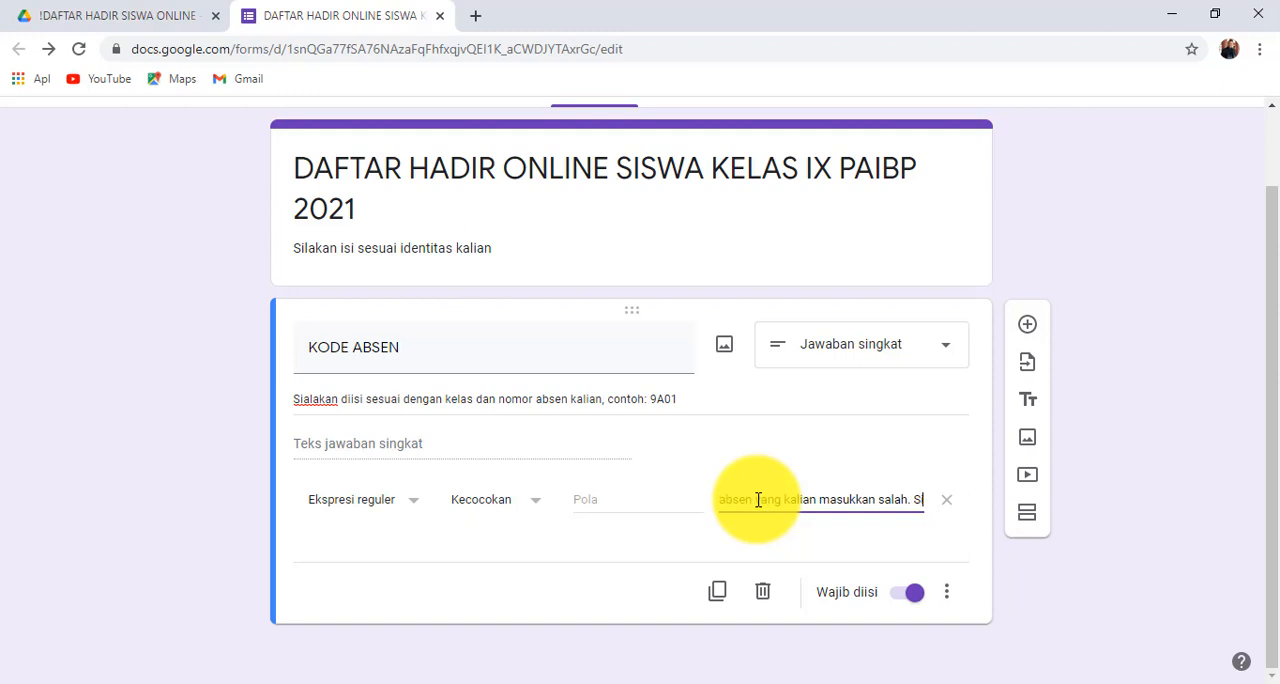
{"action": "type", "text": "lakan hubungi"}
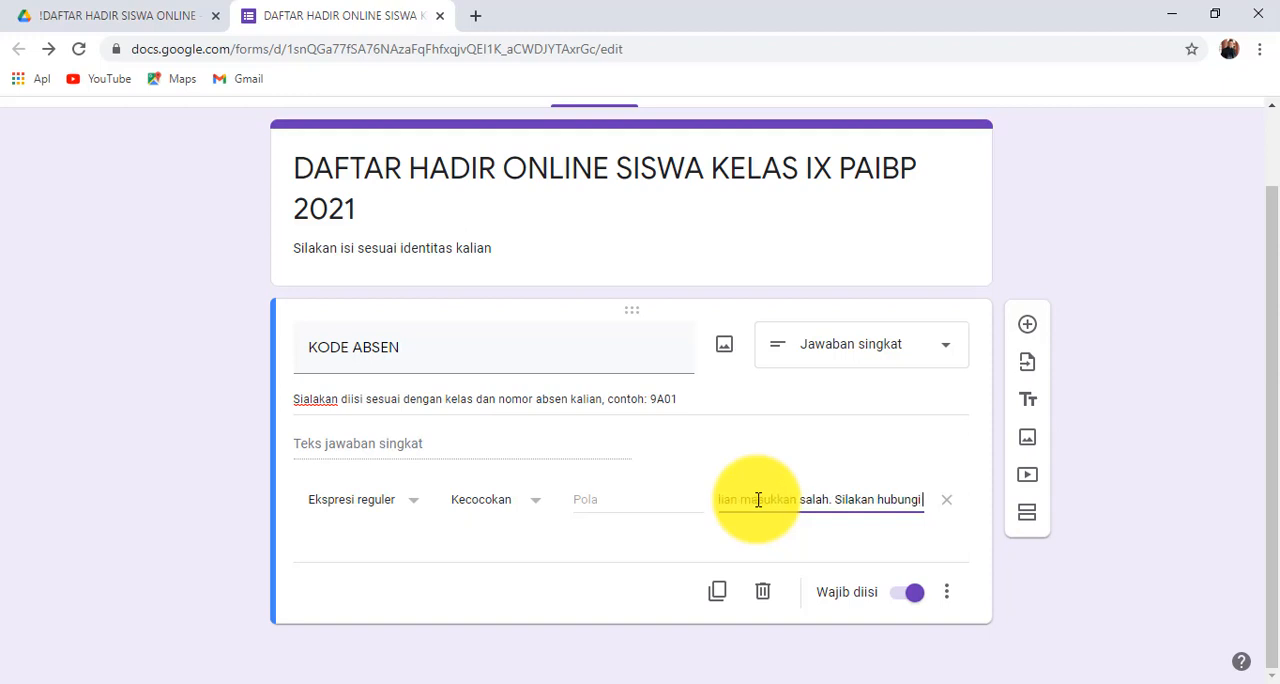
{"action": "type", "text": " gur"}
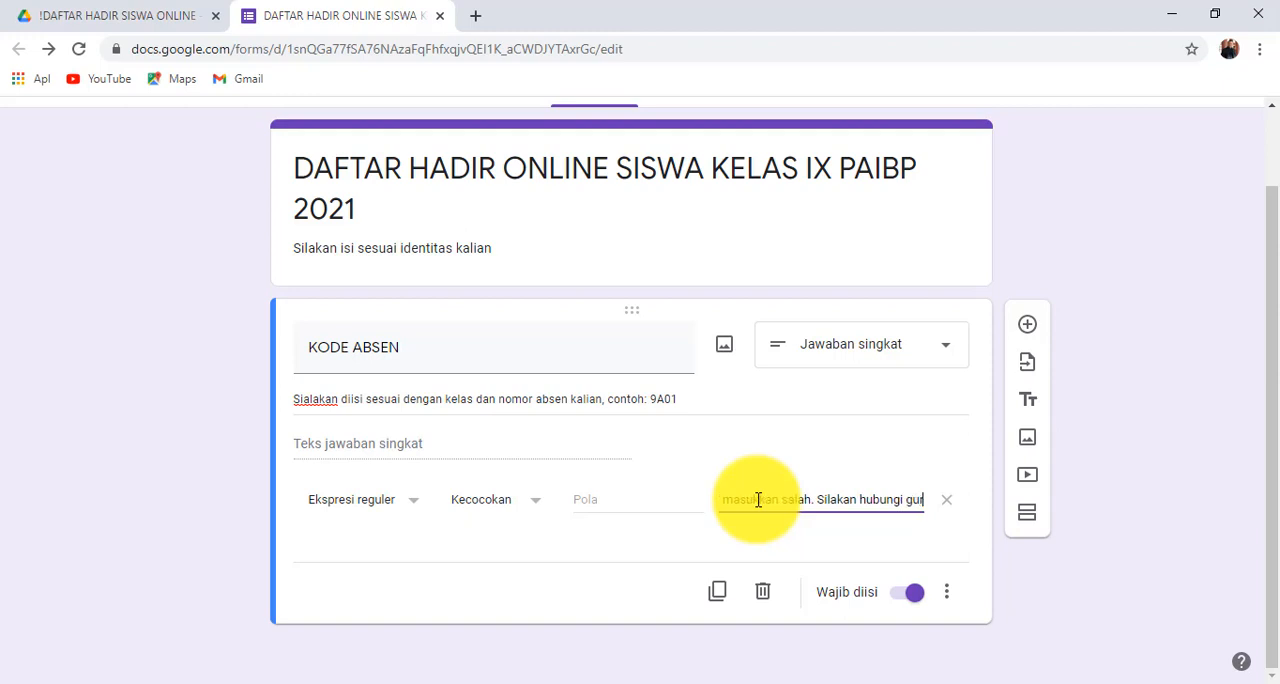
{"action": "type", "text": "u kalian"}
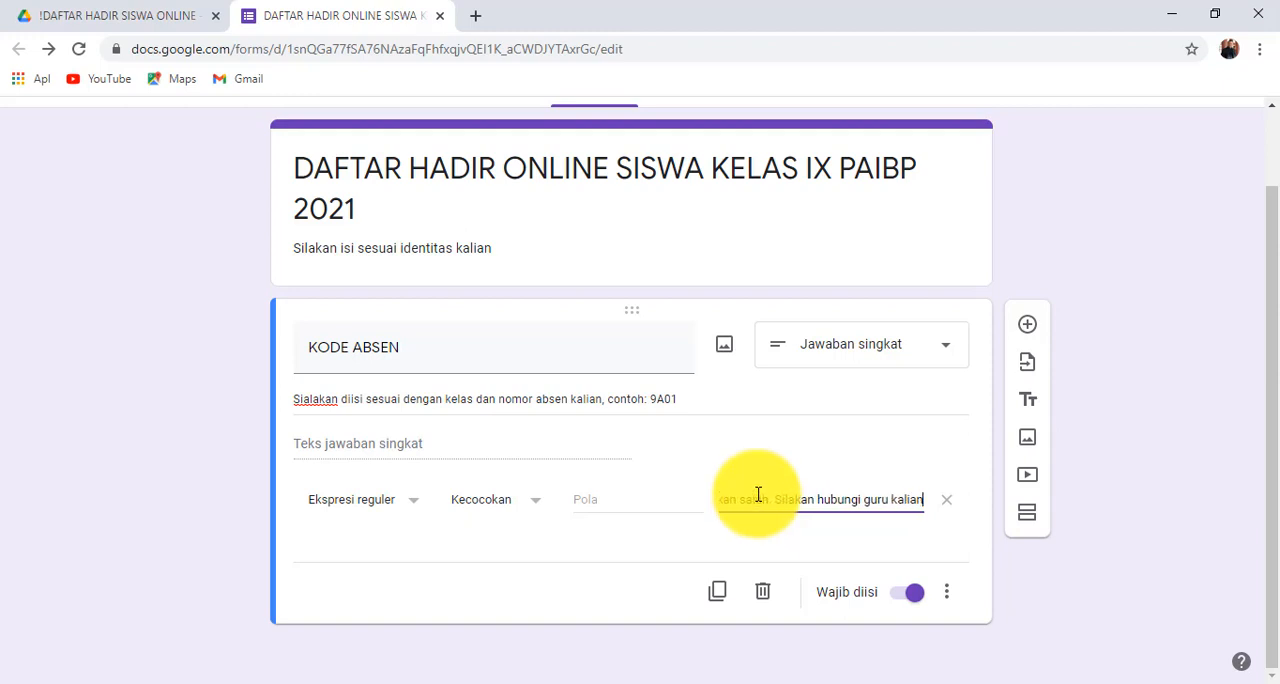
{"action": "type", "text": "."}
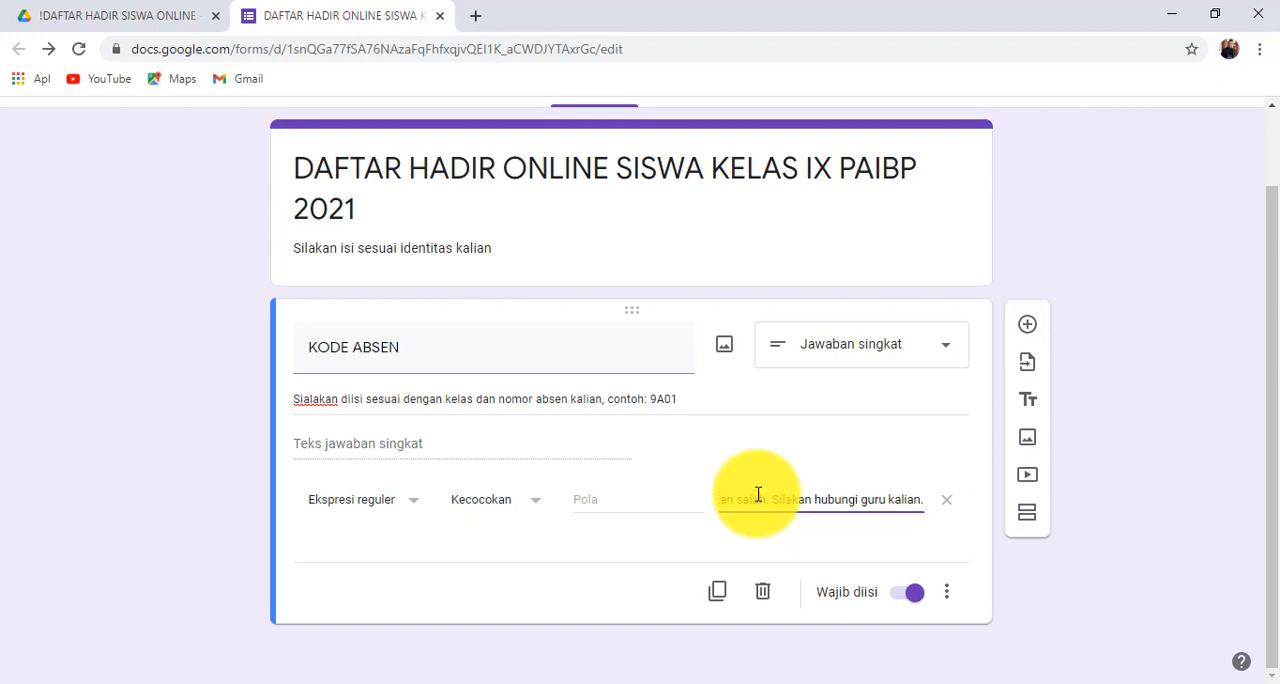
- Switch to the Excel workbook KODE ABSEN SISWA.xlsx and clear the contents of columns G and H beside the student list
{"action": "left_click", "coordinate": [618, 500]}
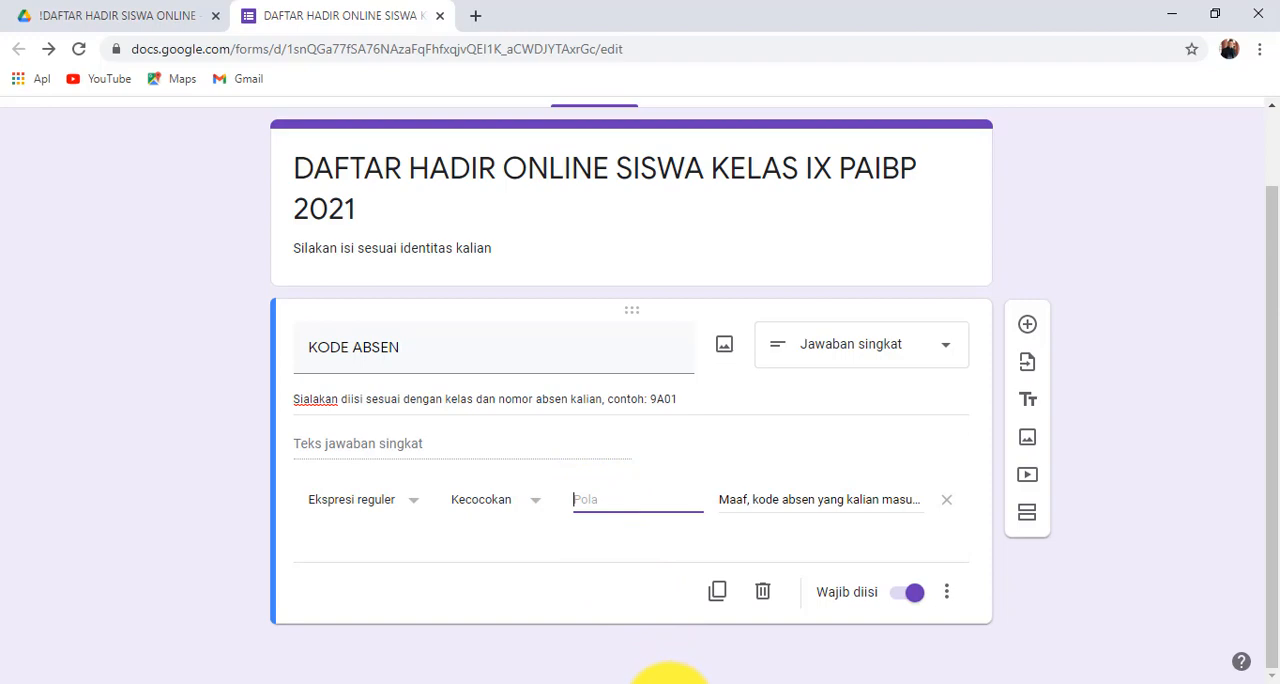
{"action": "mouse_move", "coordinate": [668, 680]}
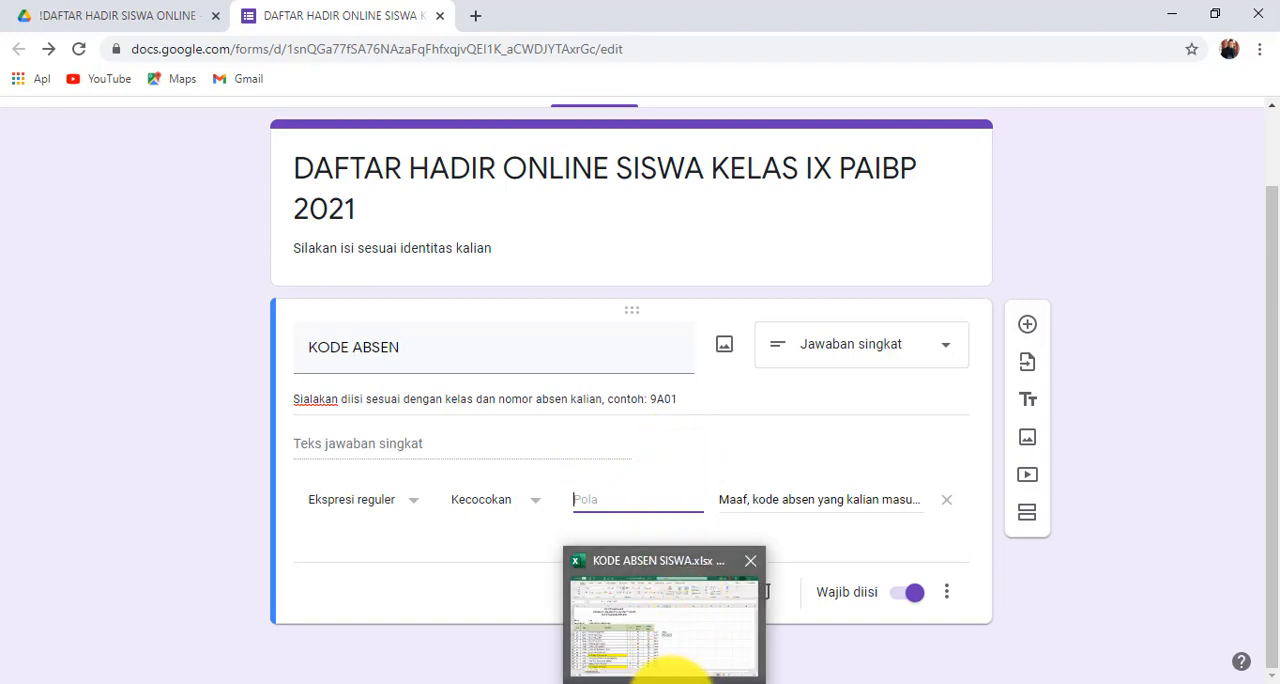
{"action": "left_click", "coordinate": [668, 676]}
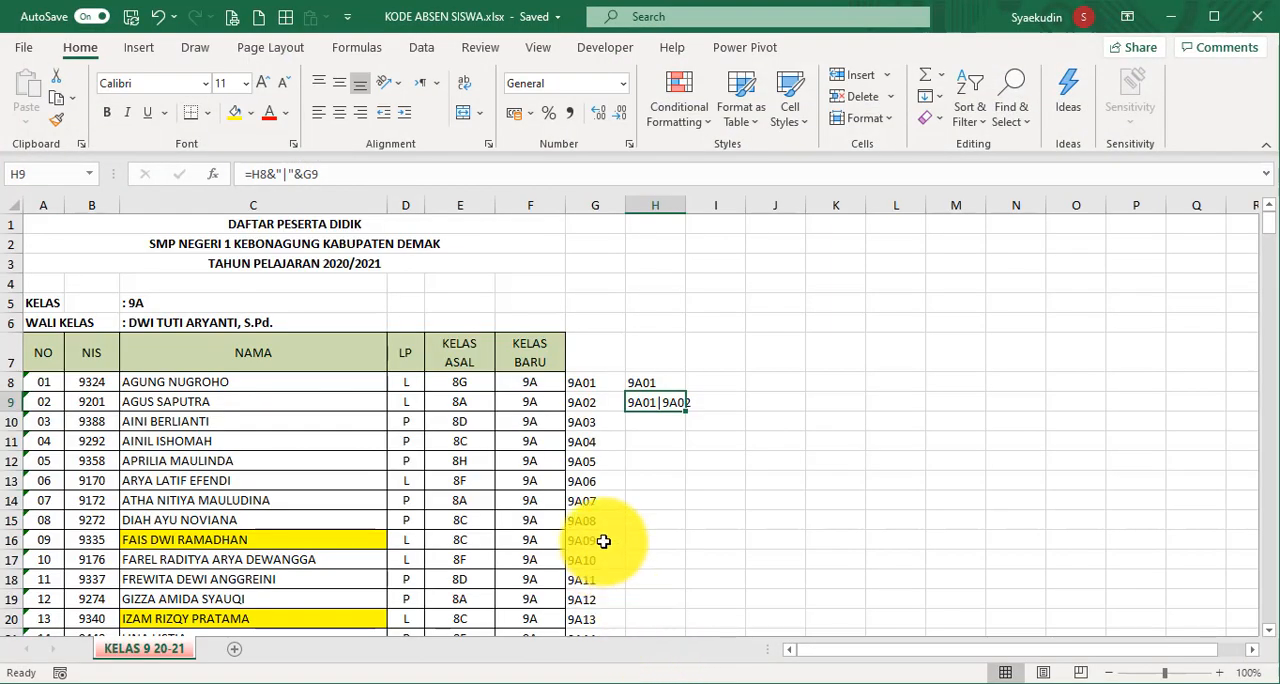
{"action": "left_click", "coordinate": [624, 203]}
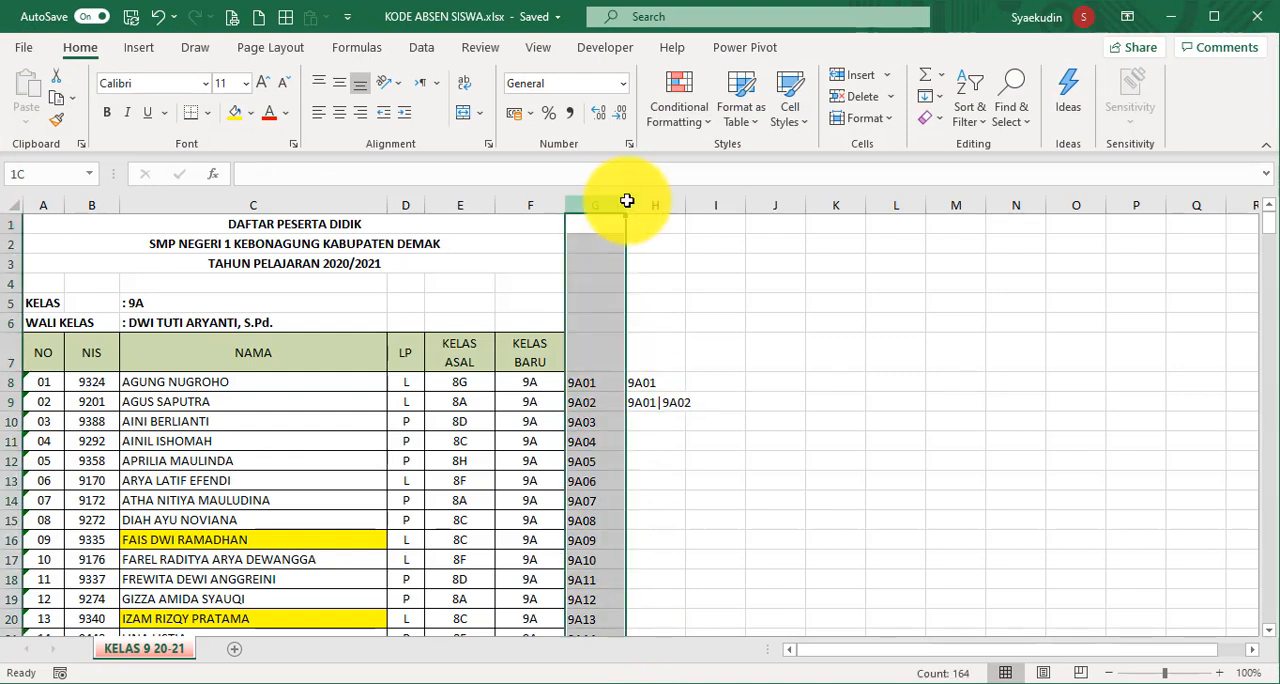
{"action": "left_click_drag", "start_coordinate": [627, 201], "coordinate": [649, 203]}
{"action": "key", "text": "Delete"}
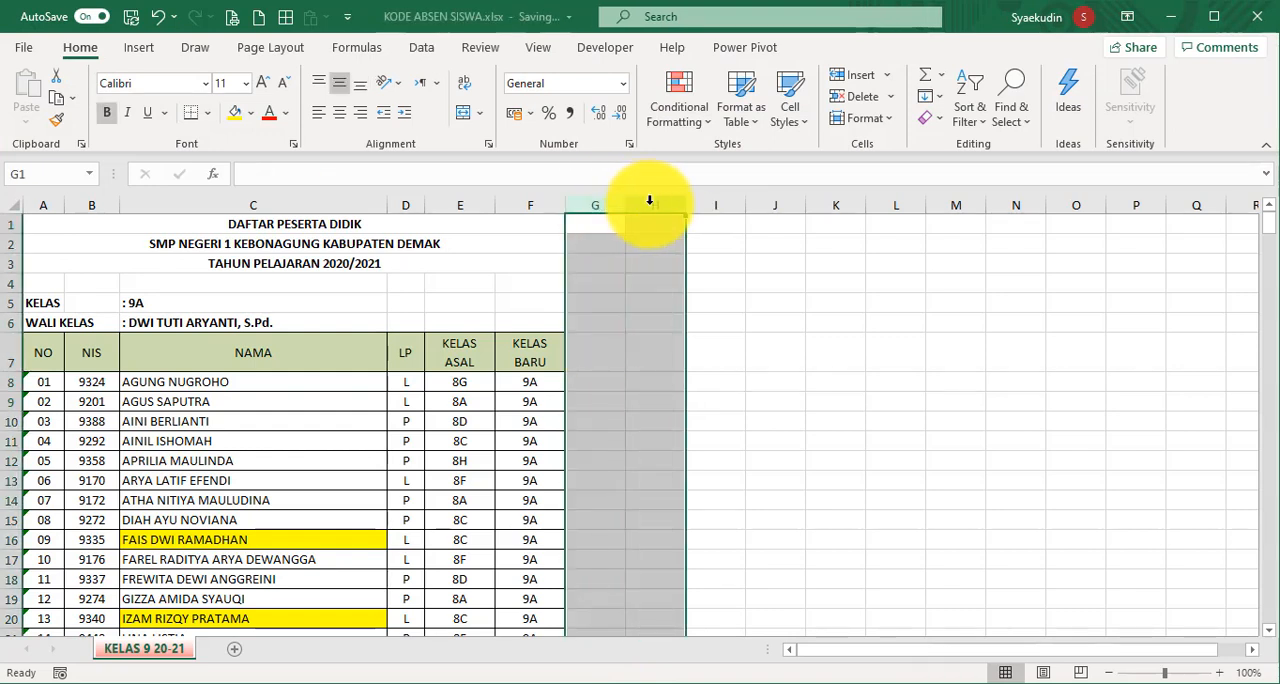
- Enter the plain numbers 1 and 2 in cells A8 and A9 of the NO column
{"action": "left_click", "coordinate": [55, 380]}
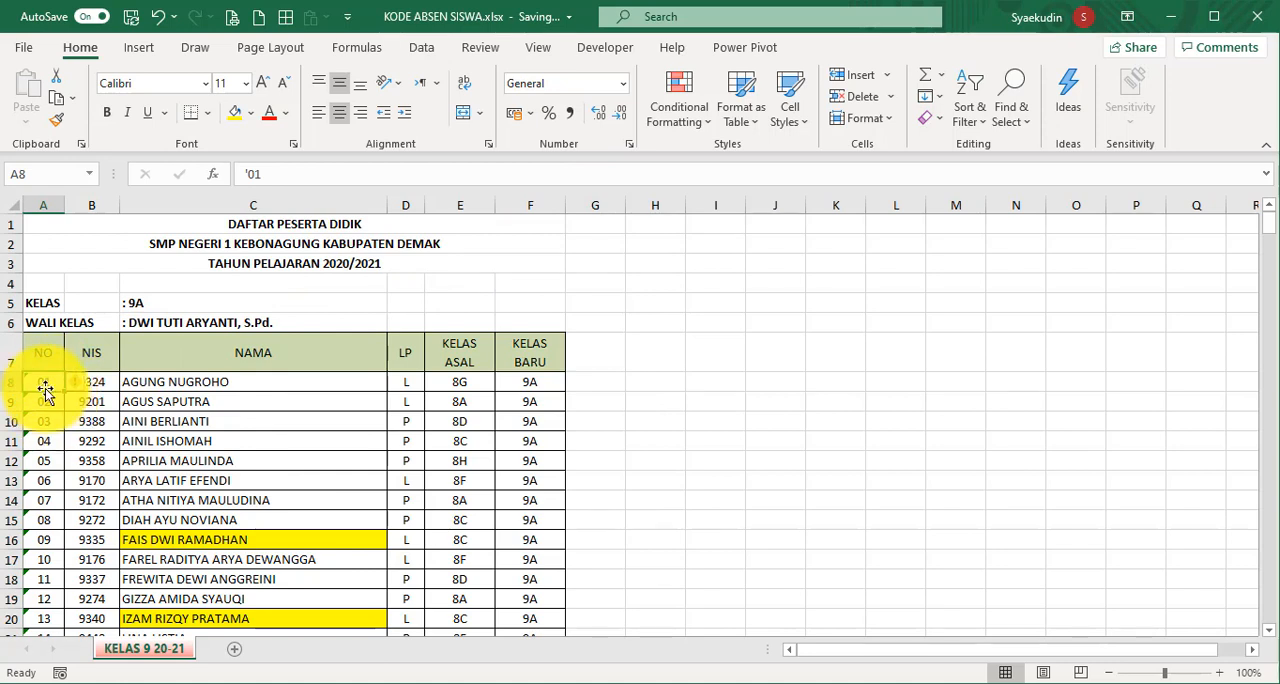
{"action": "key", "text": "Down"}
{"action": "type", "text": "2"}
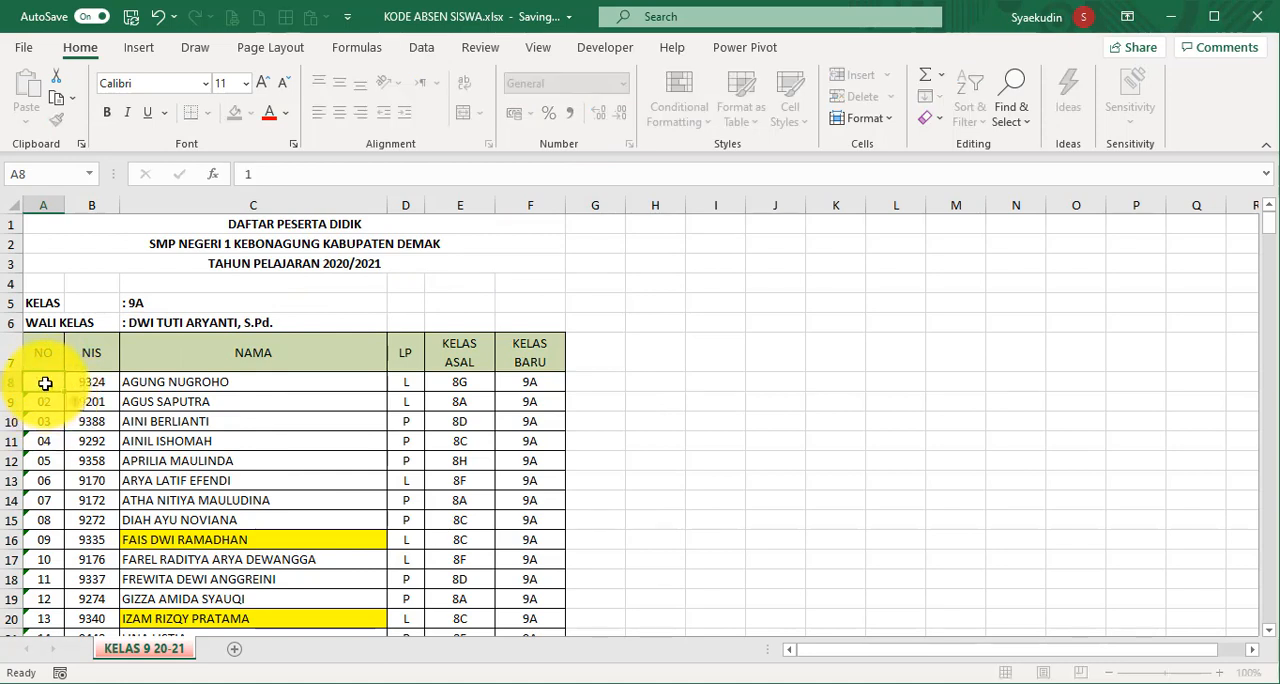
{"action": "key", "text": "Return"}
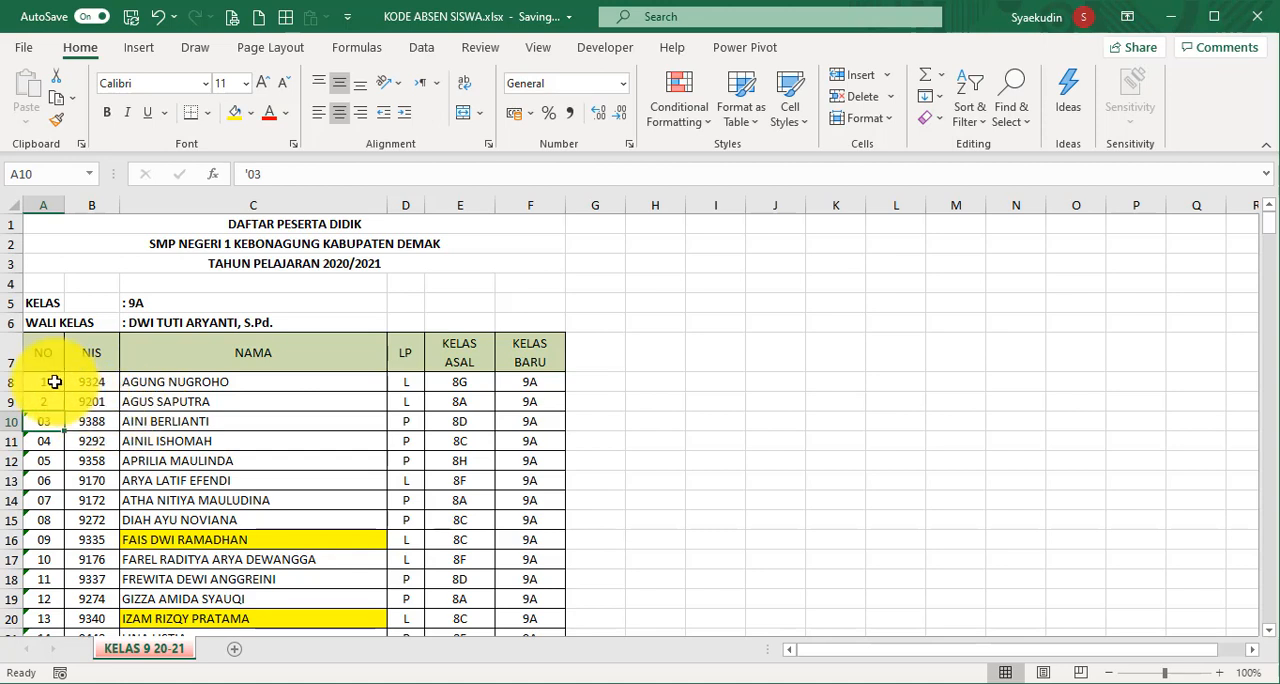
- Enter the student numbers as apostrophe-prefixed text in the NO column: '01 in cell A8 and '02 in cell A9
{"action": "left_click", "coordinate": [50, 380]}
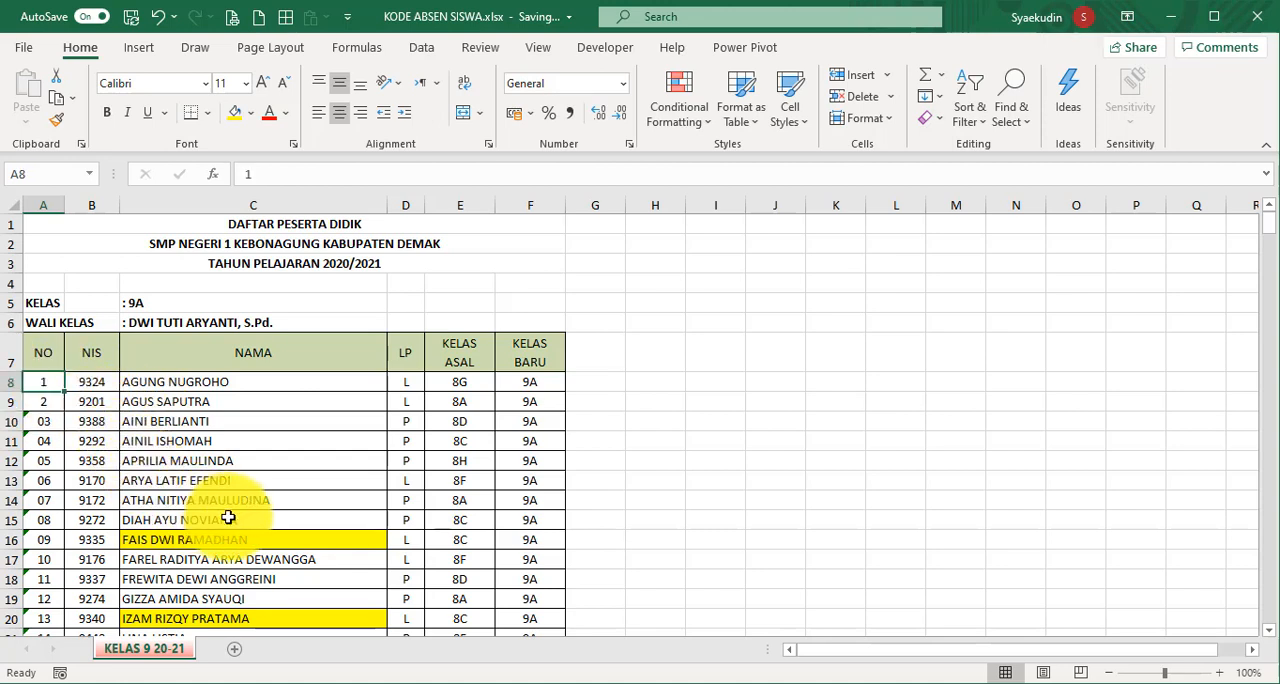
{"action": "type", "text": "'"}
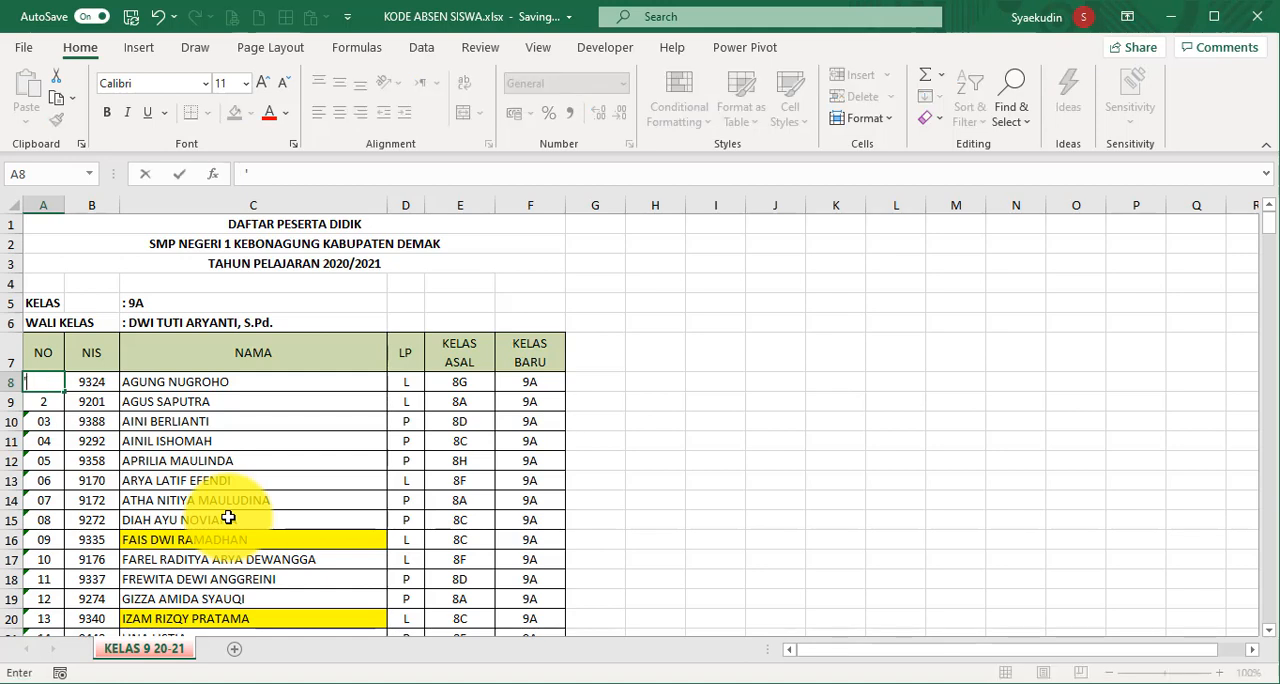
{"action": "type", "text": "01"}
{"action": "key", "text": "Return"}
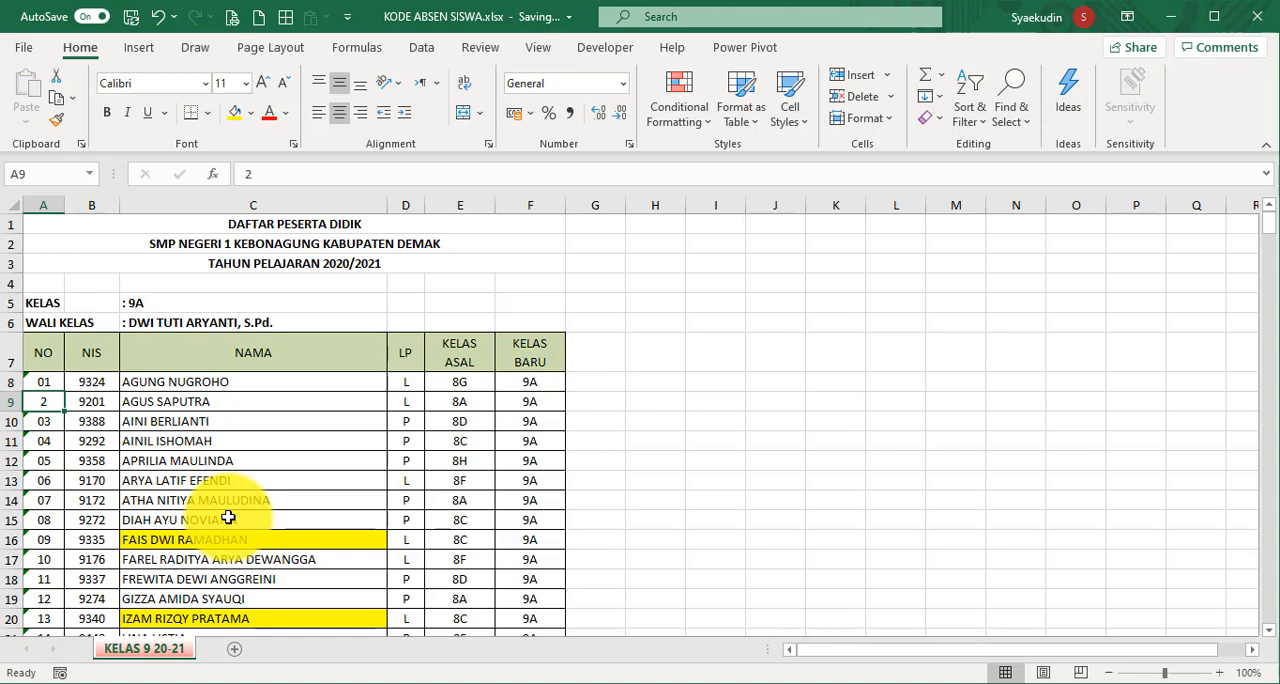
{"action": "type", "text": "02"}
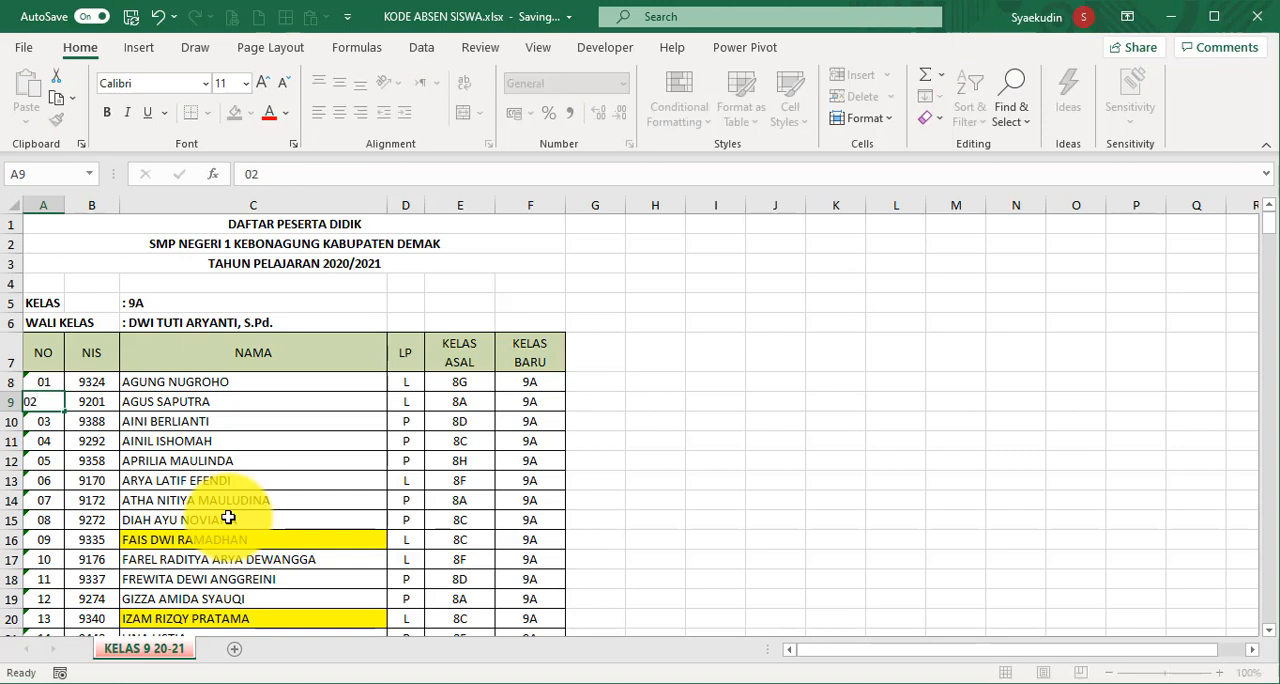
{"action": "key", "text": "Return"}
{"action": "key", "text": "Up"}
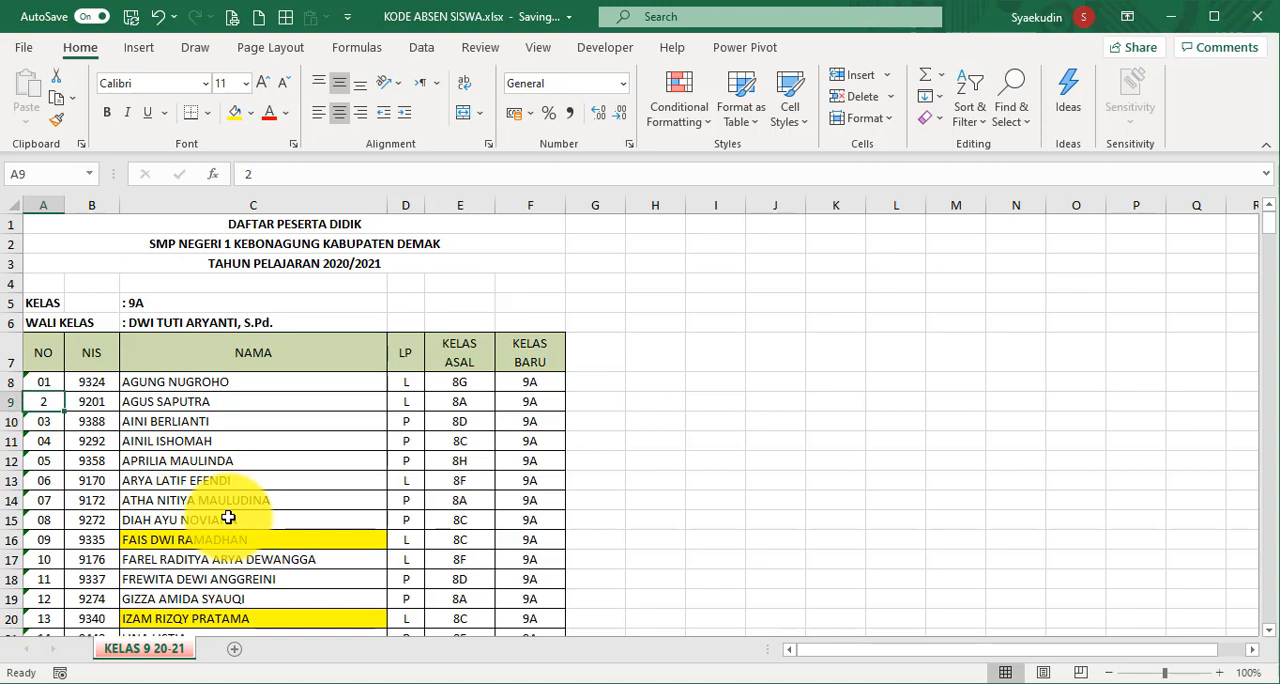
{"action": "type", "text": "'"}
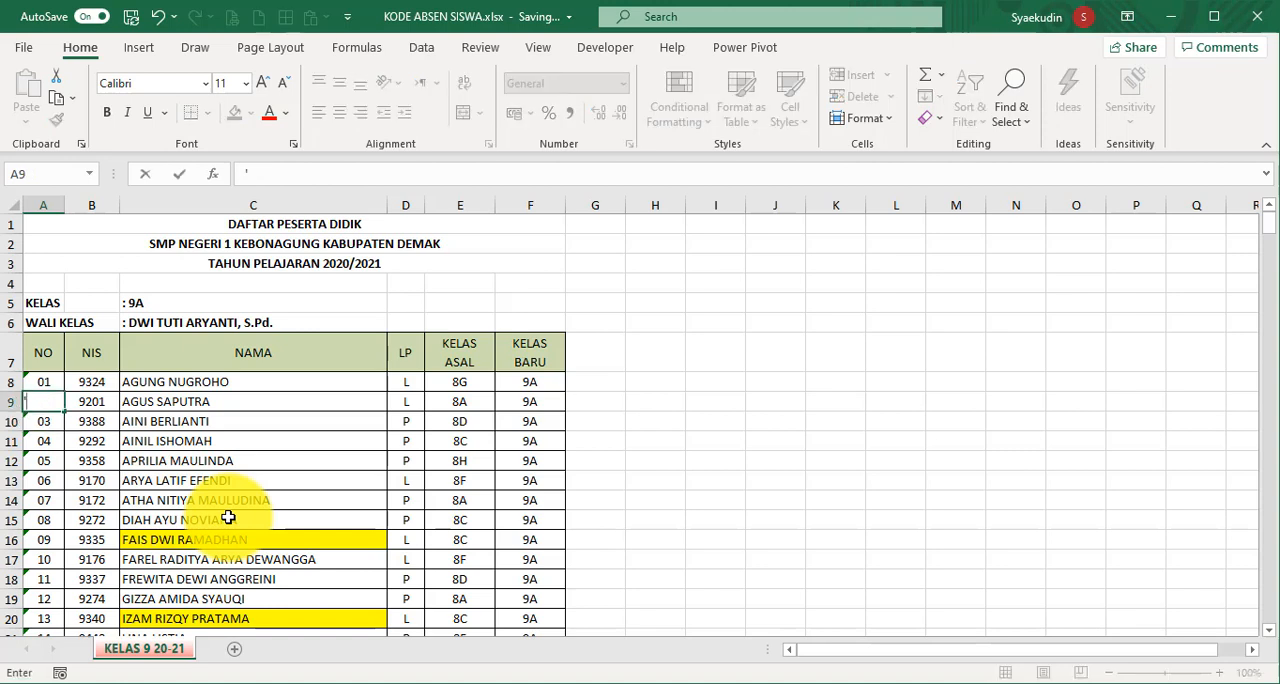
{"action": "type", "text": "02"}
{"action": "key", "text": "Return"}
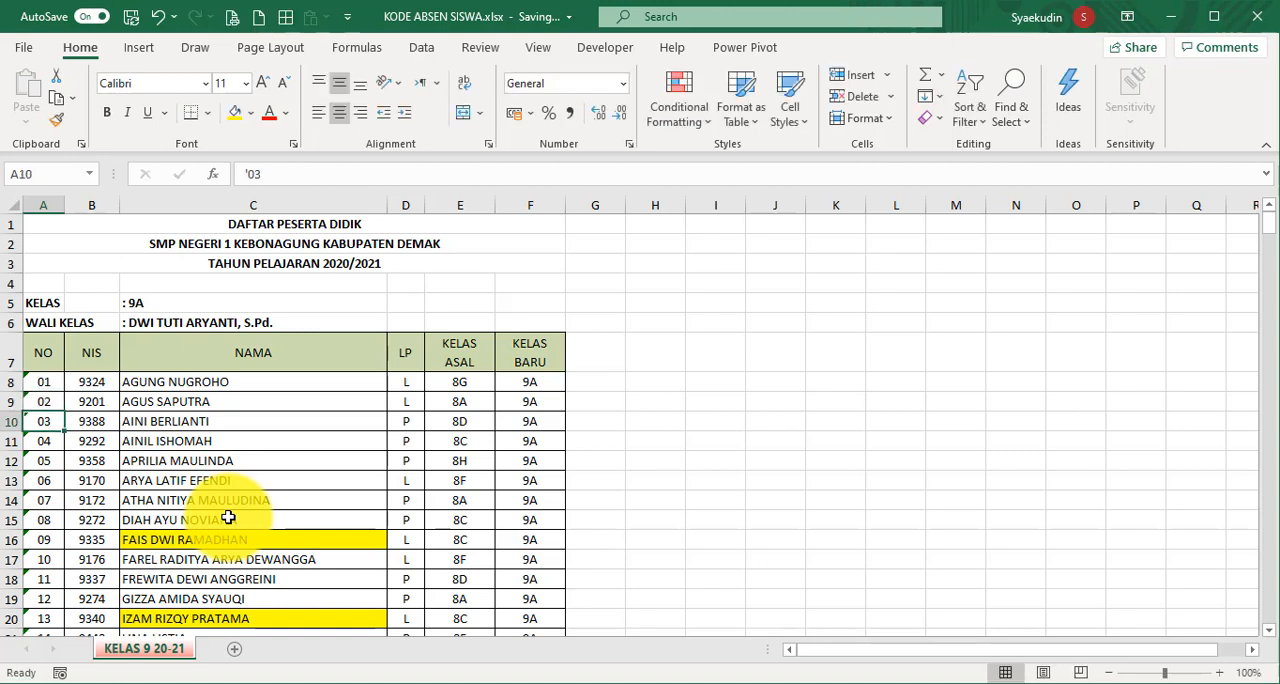
{"action": "left_click_drag", "start_coordinate": [43, 382], "coordinate": [56, 405]}
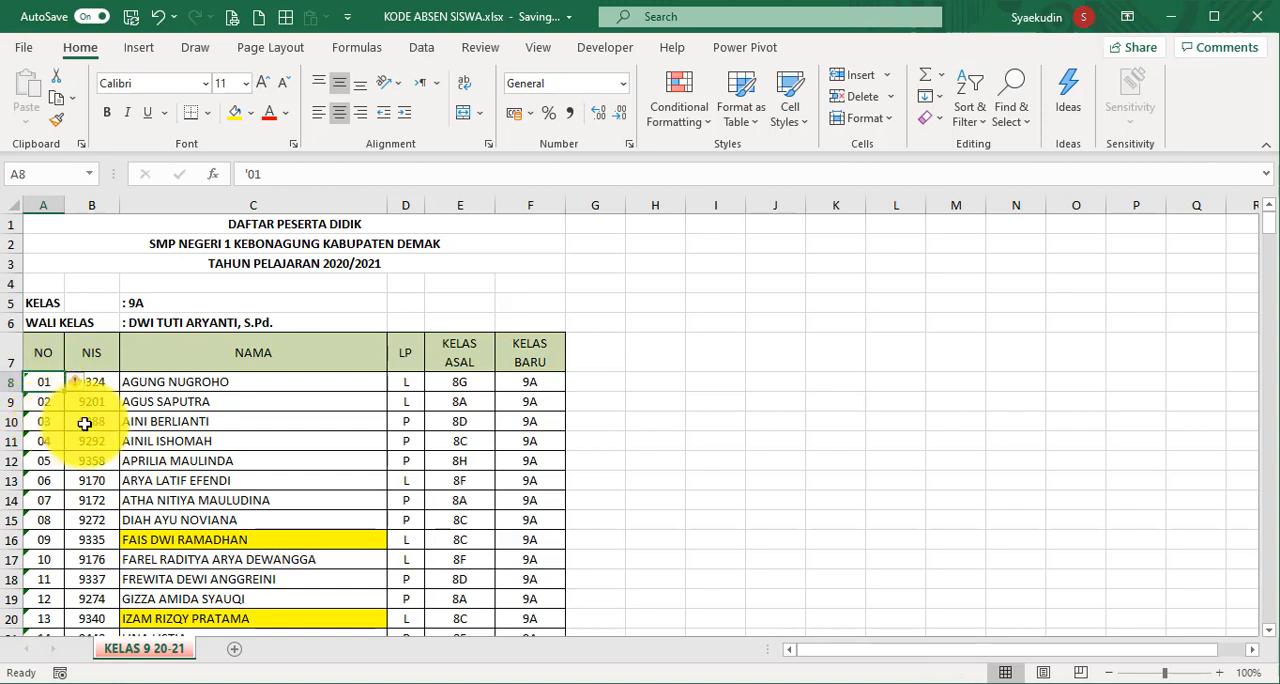
- Enter the formula =F8&A8 in cell G8 to join the first student's new class and number
{"action": "left_click", "coordinate": [593, 387]}
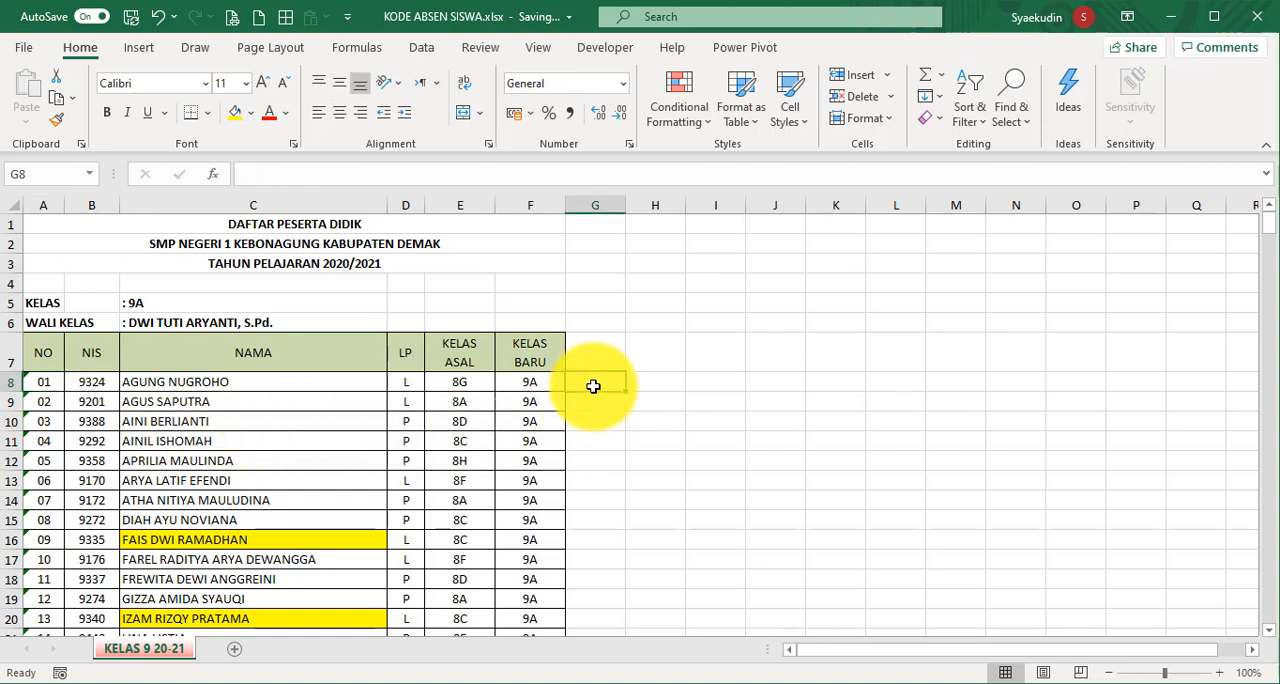
{"action": "type", "text": "="}
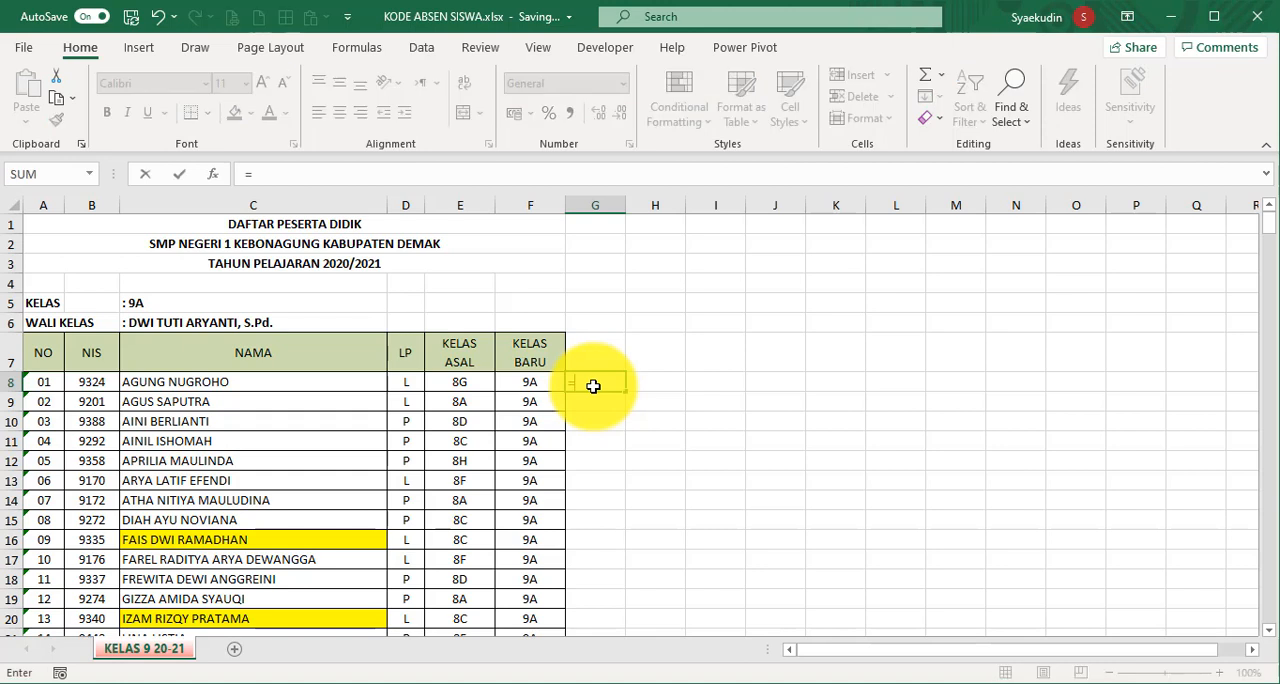
{"action": "left_click", "coordinate": [544, 385]}
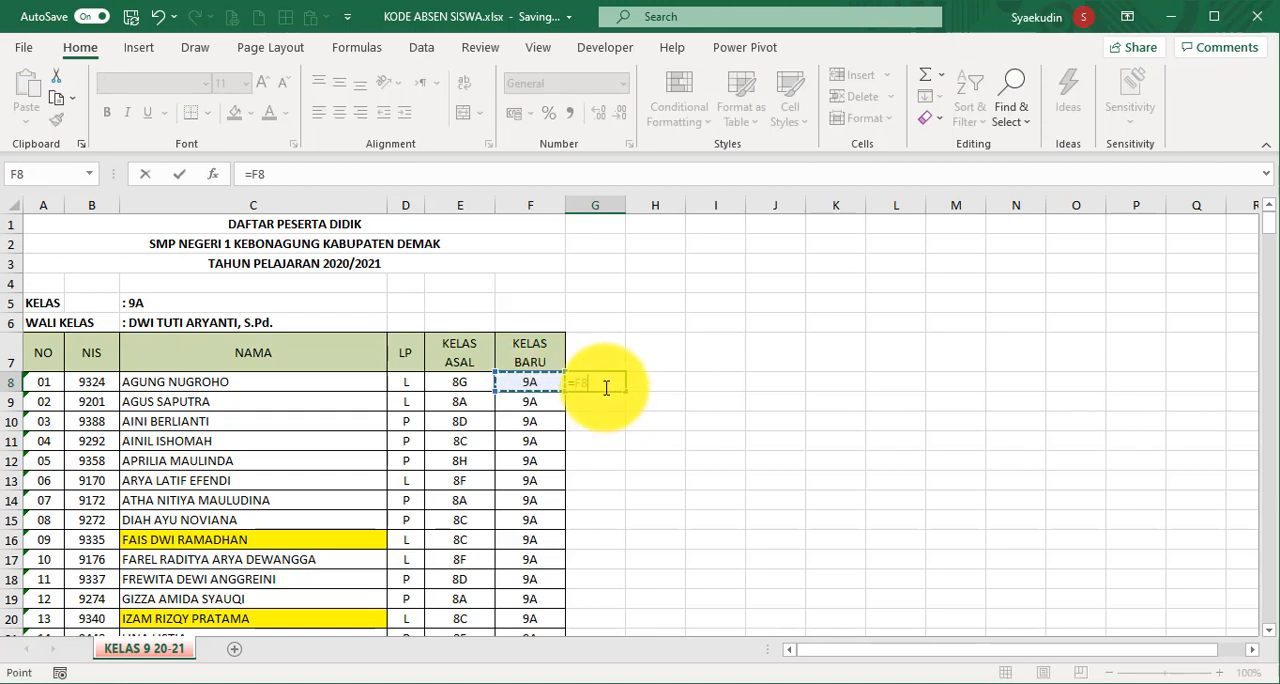
{"action": "key", "text": "BackSpace"}
{"action": "key", "text": "BackSpace"}
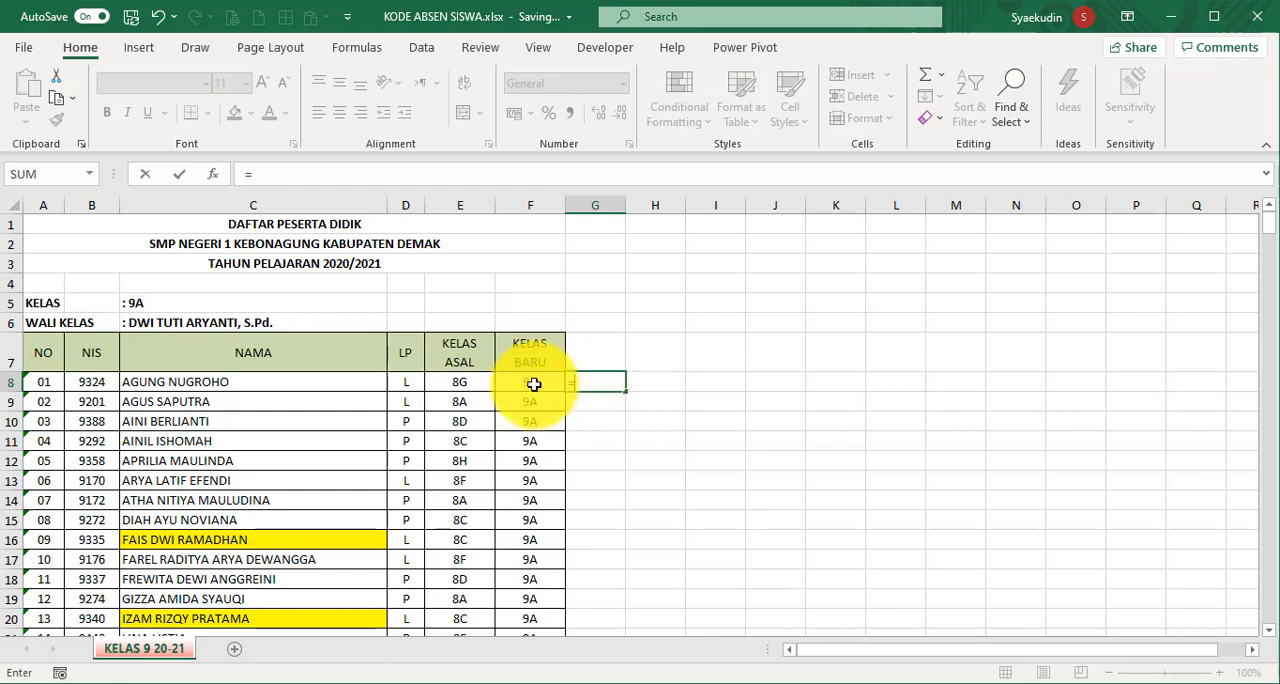
{"action": "left_click", "coordinate": [534, 385]}
{"action": "type", "text": "&"}
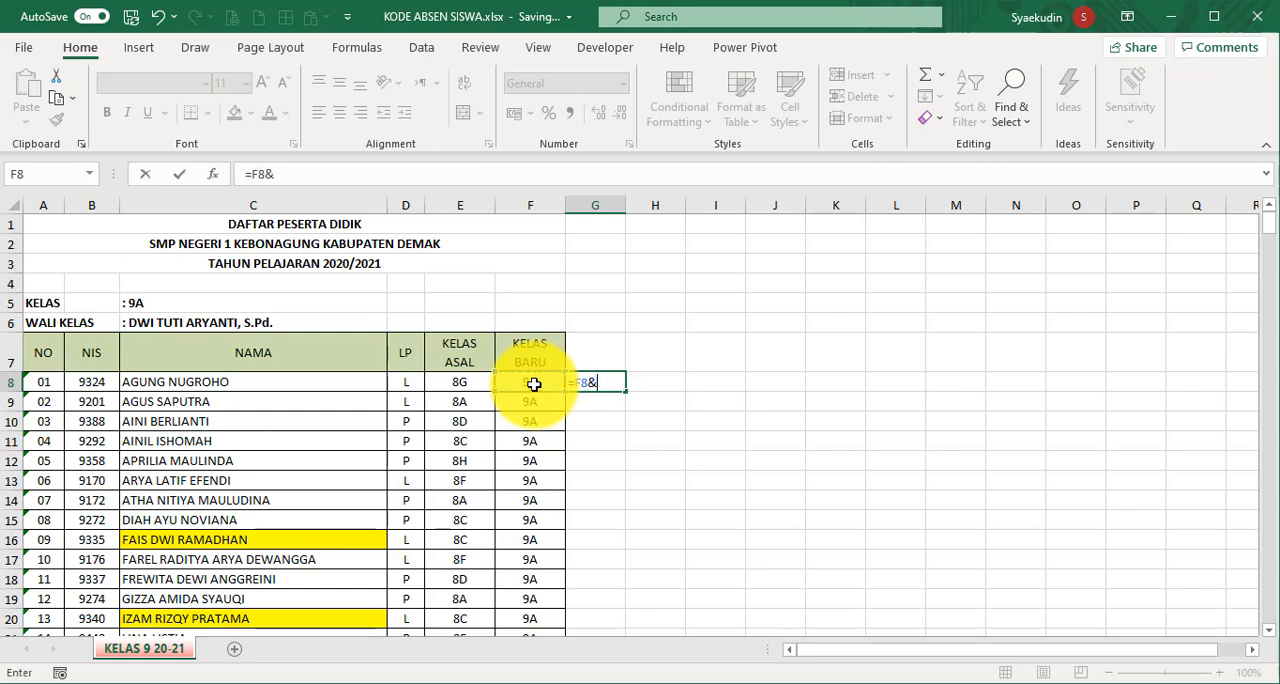
{"action": "left_click", "coordinate": [38, 386]}
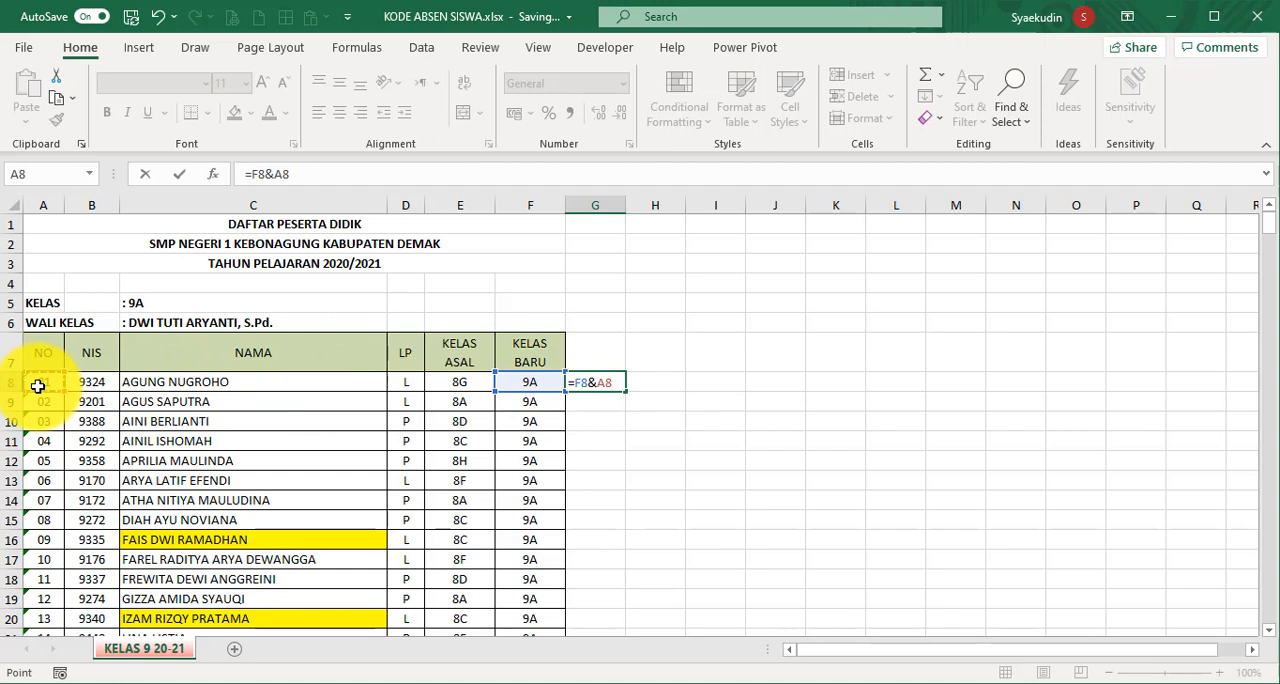
{"action": "key", "text": "Return"}
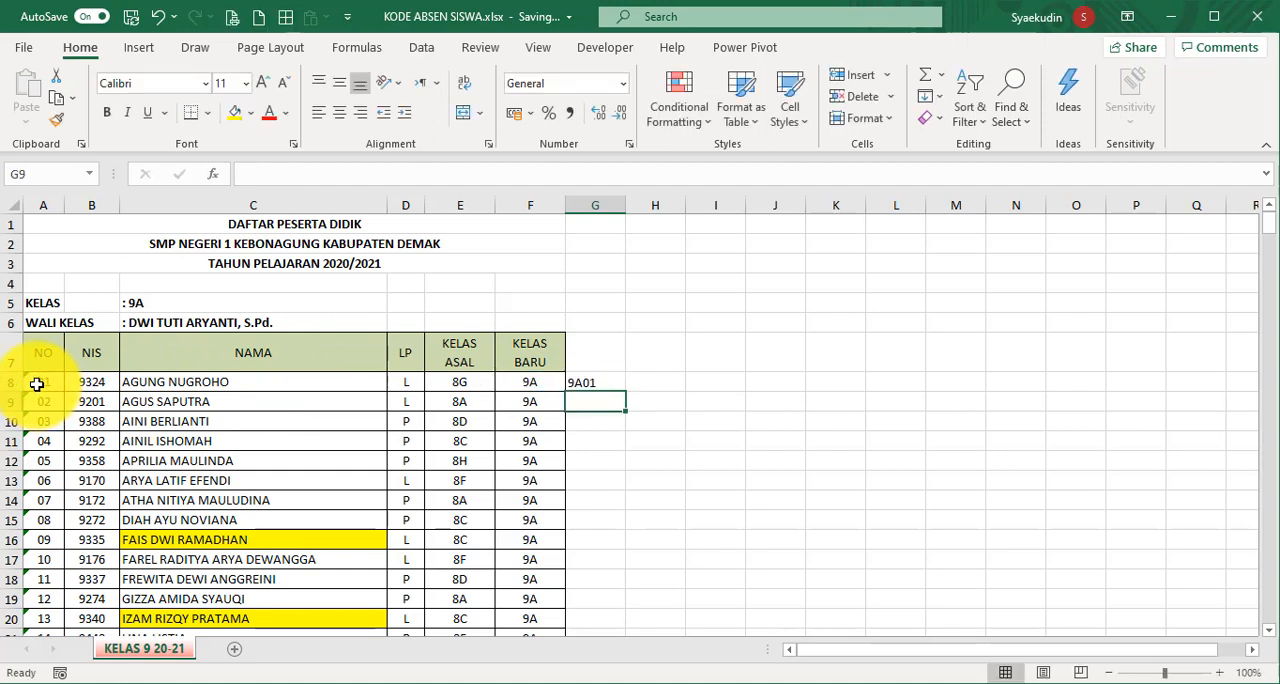
- Center cell G8 horizontally and fill its formula down column G to the last student in row 167
{"action": "left_click", "coordinate": [572, 381]}
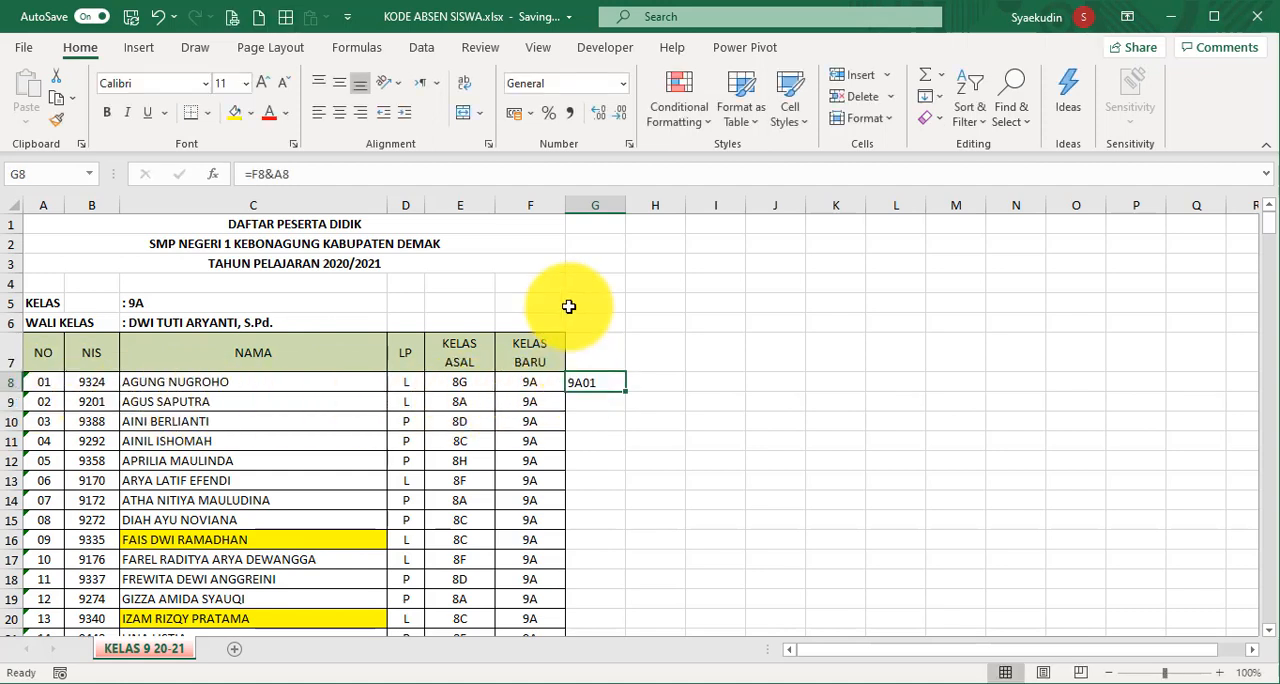
{"action": "left_click", "coordinate": [342, 114]}
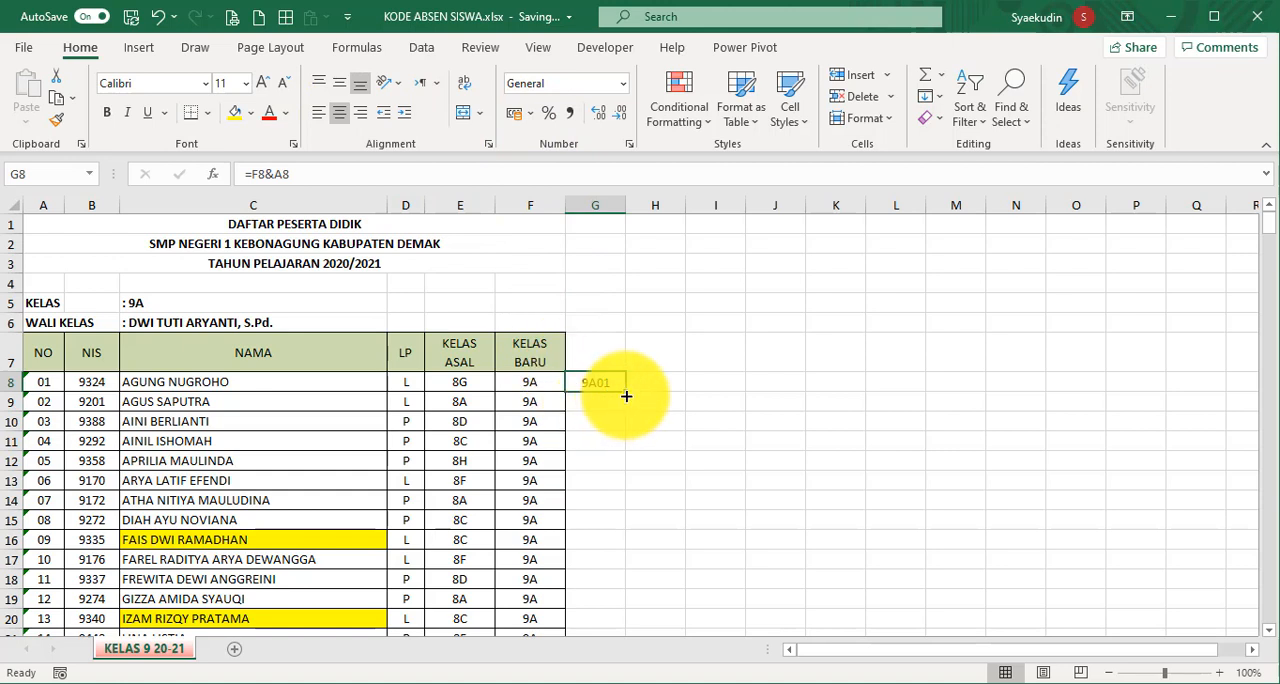
{"action": "left_click_drag", "start_coordinate": [626, 396], "coordinate": [626, 395]}
{"action": "double_click", "coordinate": [626, 392]}
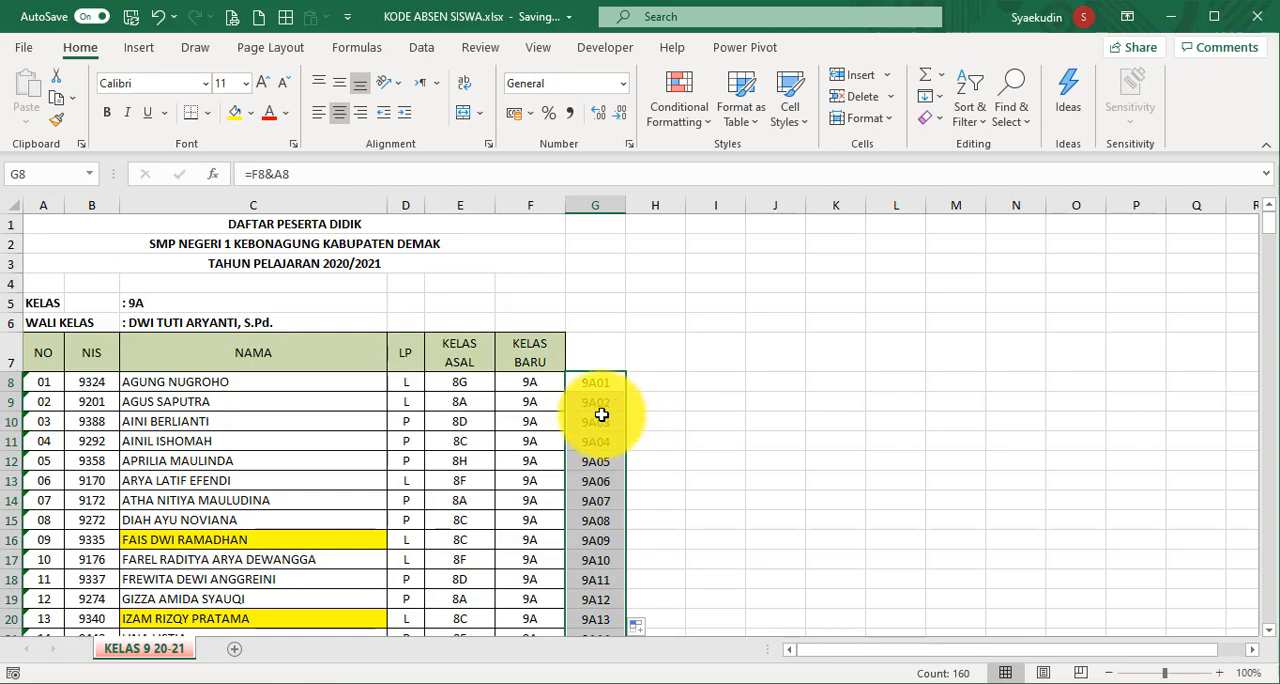
{"action": "scroll", "coordinate": [605, 410], "scroll_direction": "down", "scroll_amount": 8}
{"action": "left_click", "coordinate": [598, 420]}
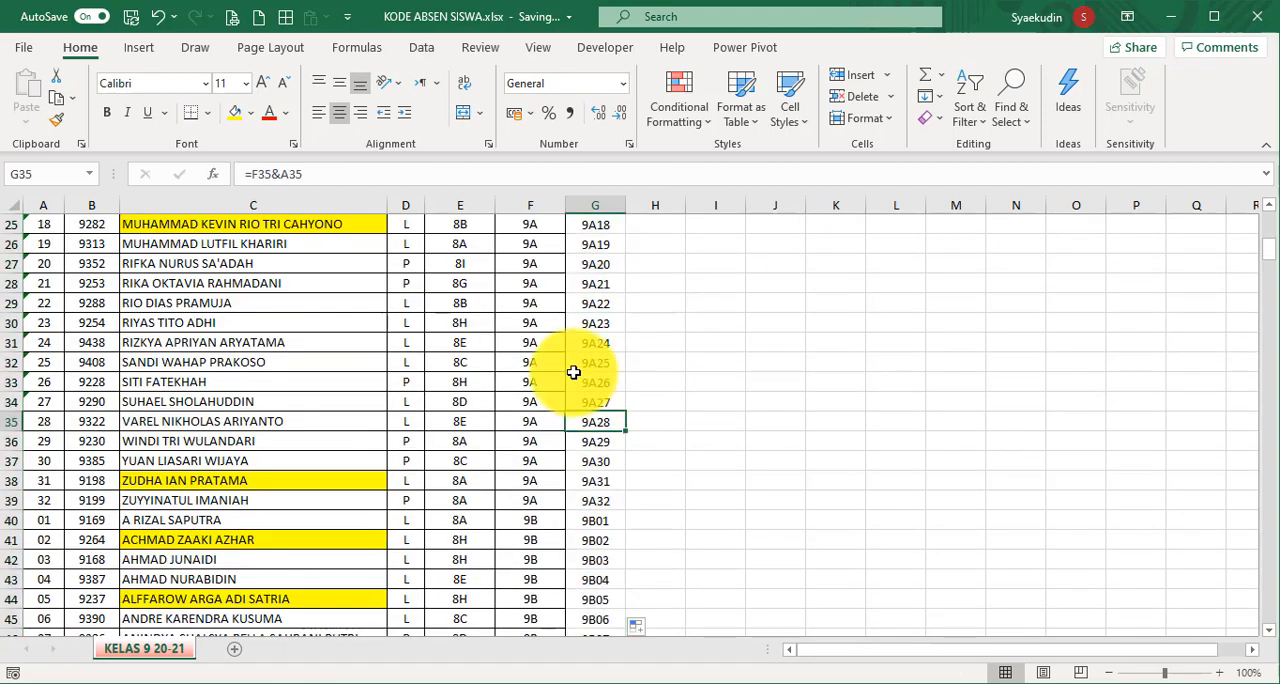
{"action": "key", "text": "ctrl+Down"}
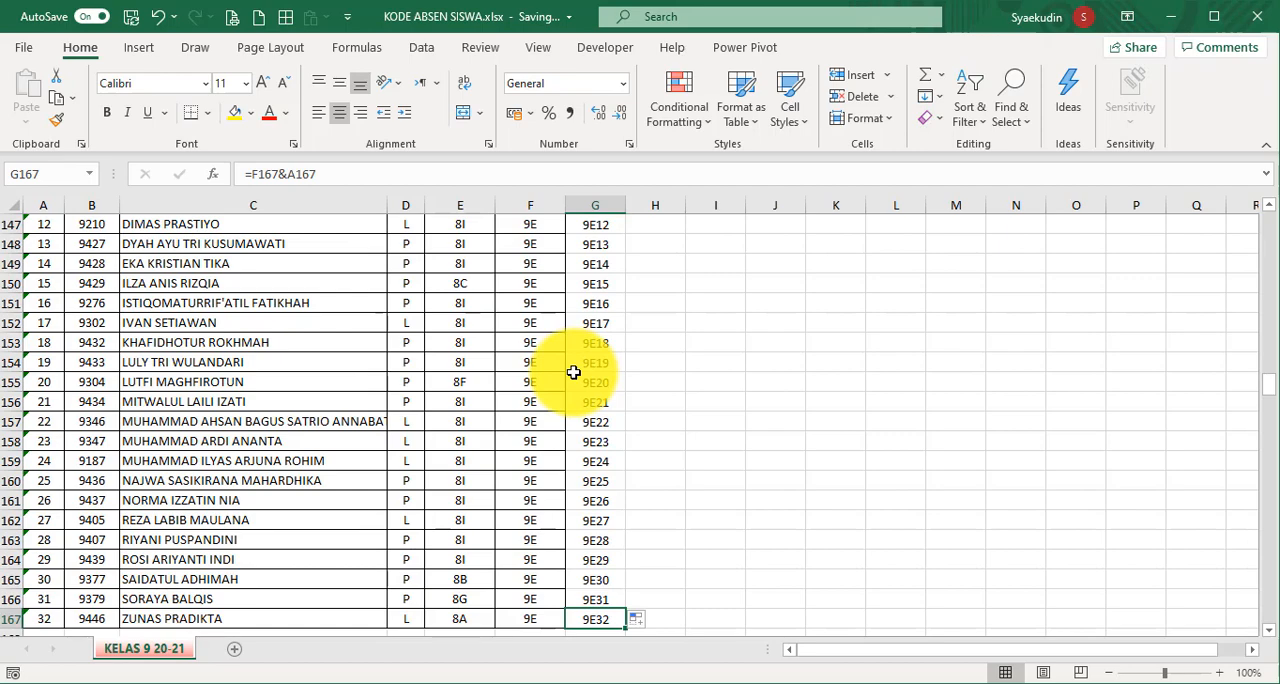
{"action": "key", "text": "ctrl+Up"}
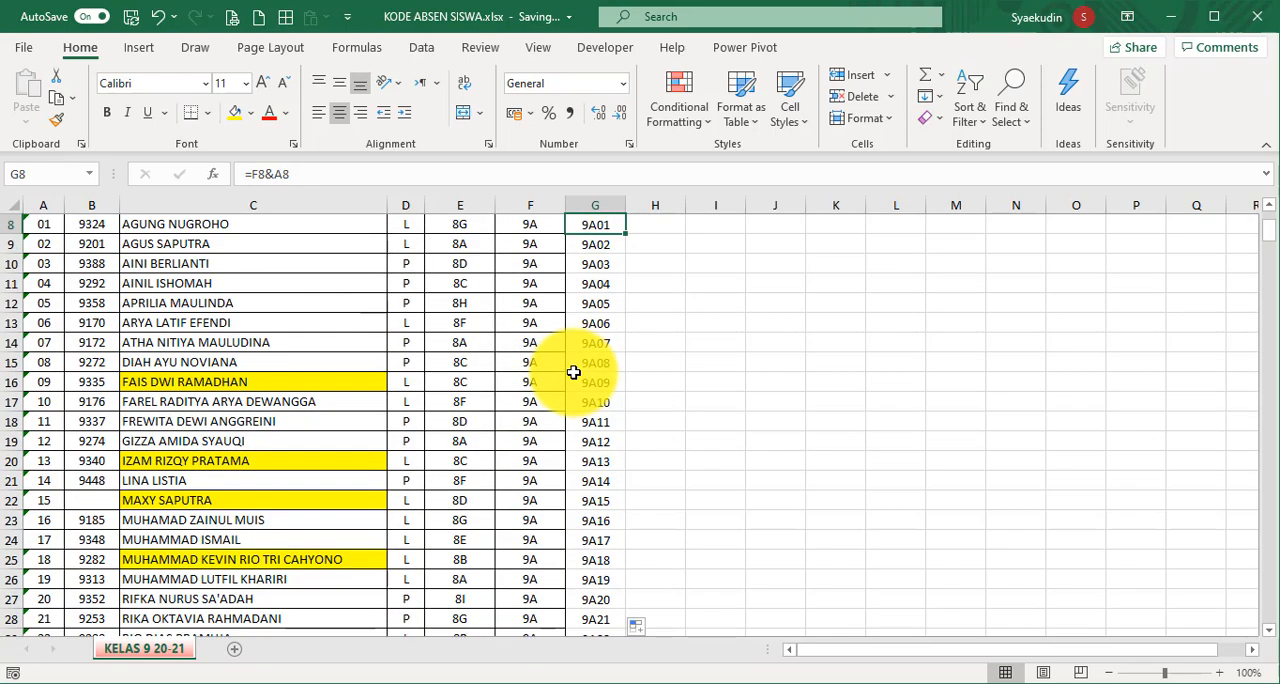
{"action": "scroll", "coordinate": [574, 370], "scroll_direction": "up", "scroll_amount": 2}
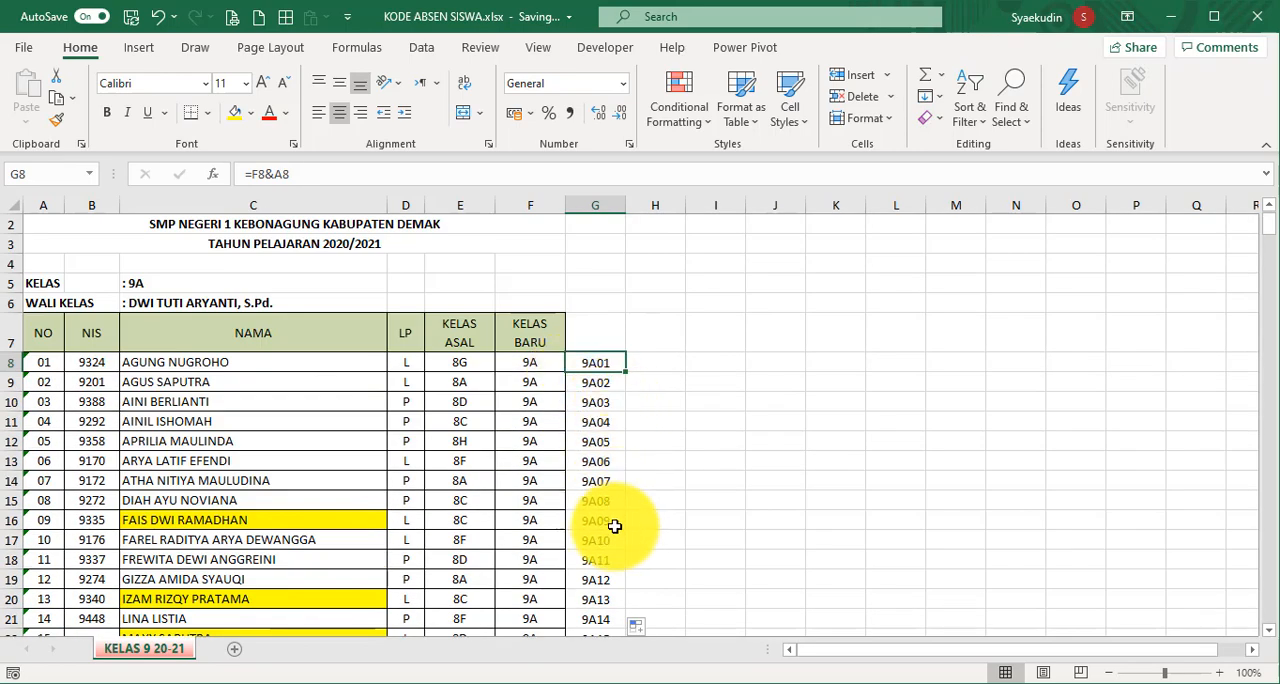
- Enter the formula =G8 in cell H8 and center column H horizontally
{"action": "left_click", "coordinate": [656, 366]}
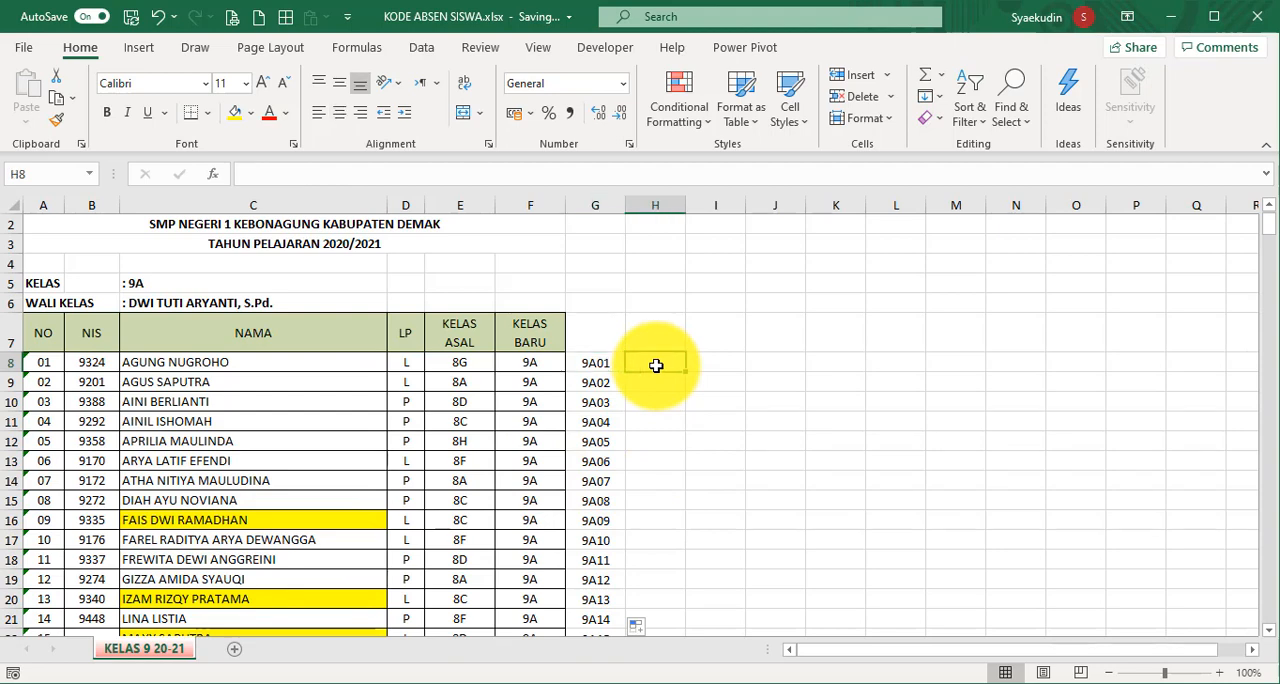
{"action": "type", "text": "="}
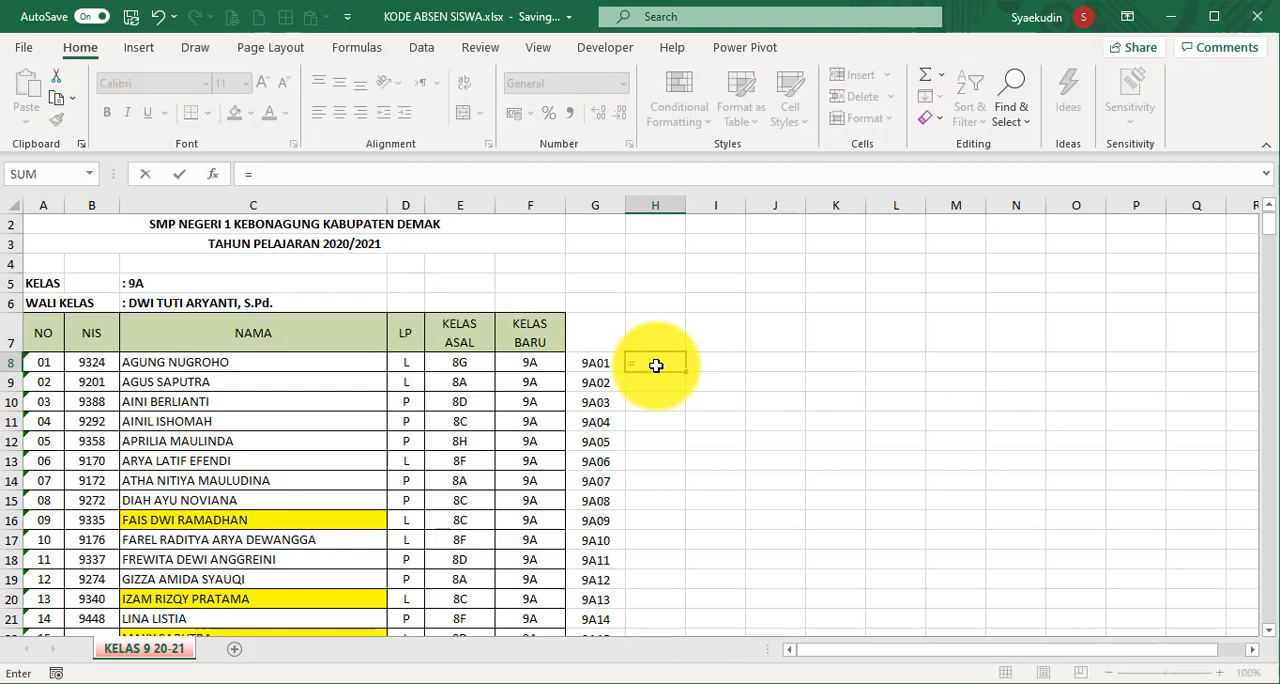
{"action": "left_click", "coordinate": [598, 362]}
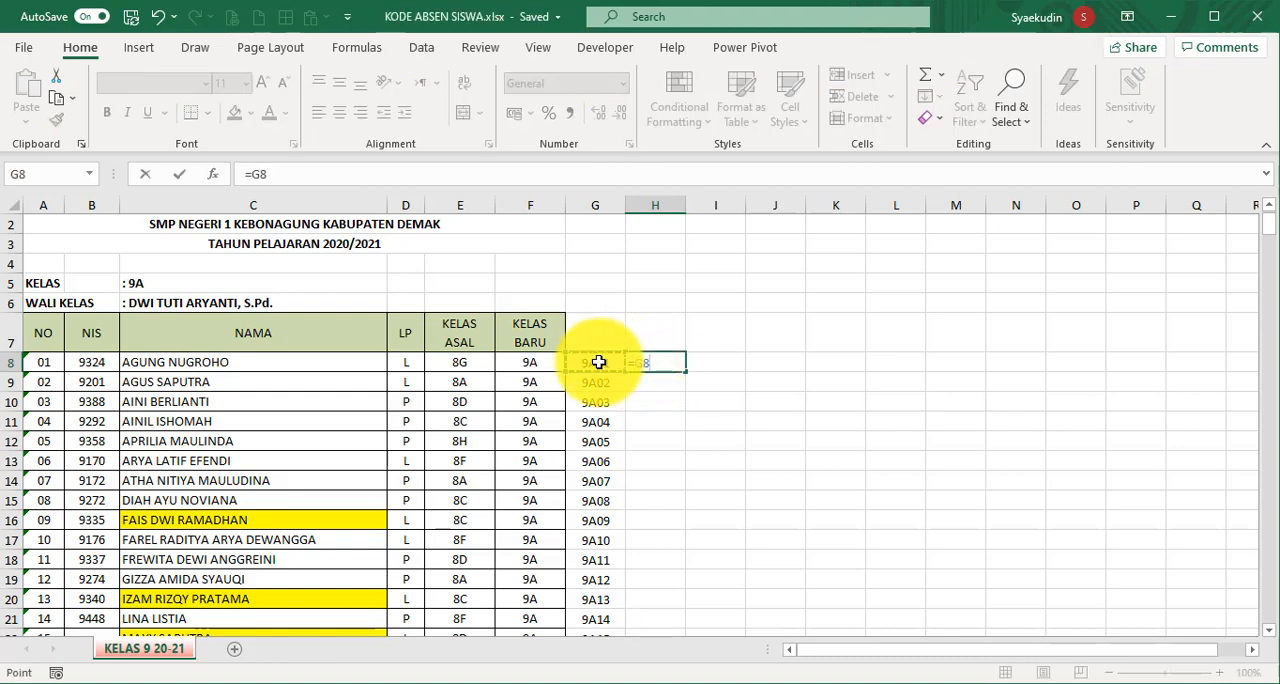
{"action": "key", "text": "ctrl+Return"}
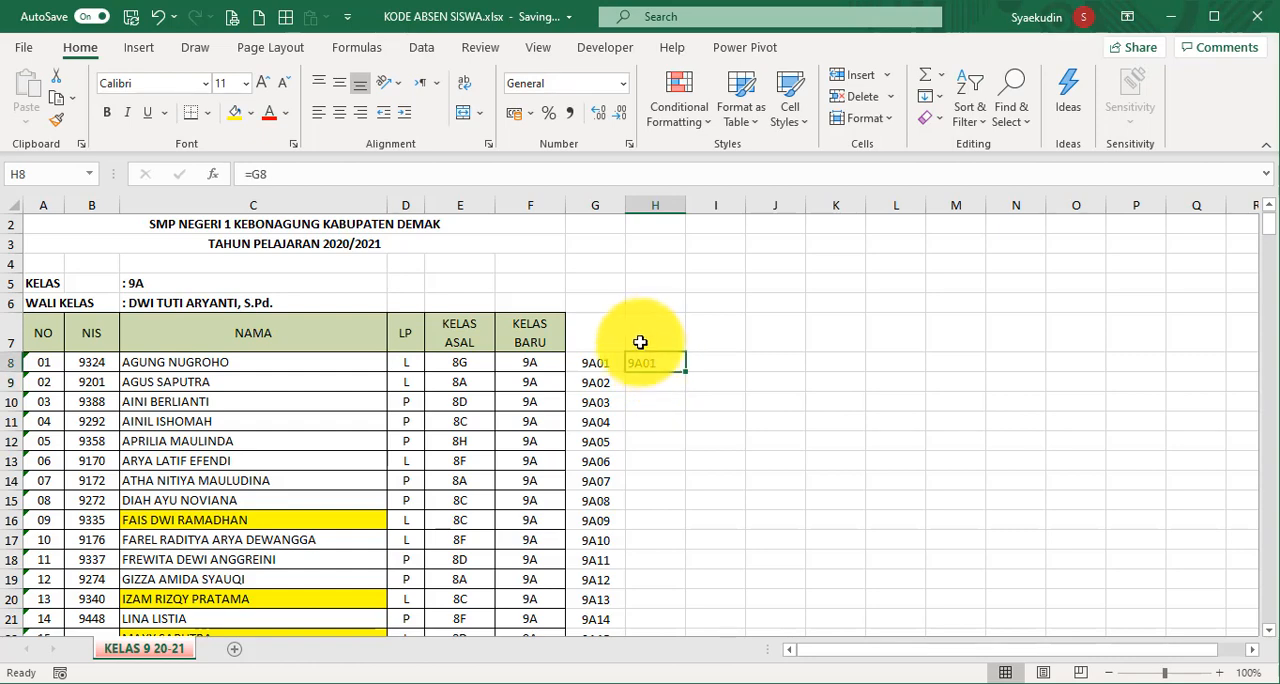
{"action": "left_click", "coordinate": [656, 205]}
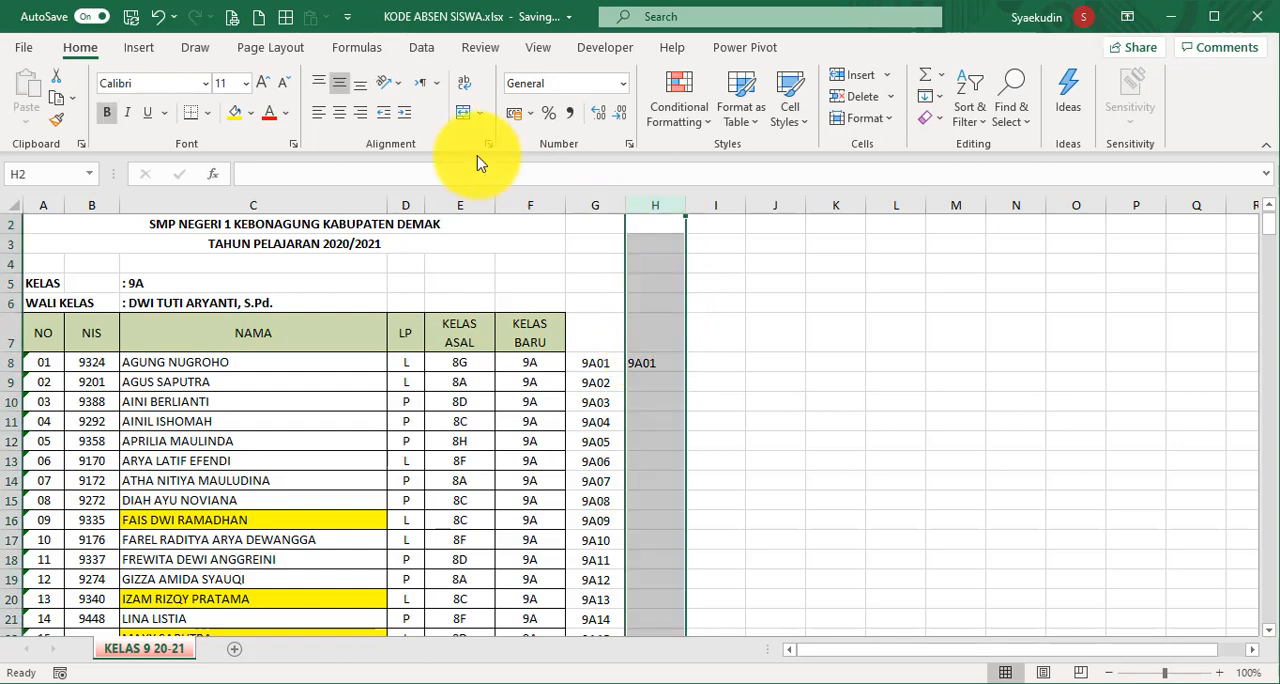
{"action": "left_click", "coordinate": [340, 112]}
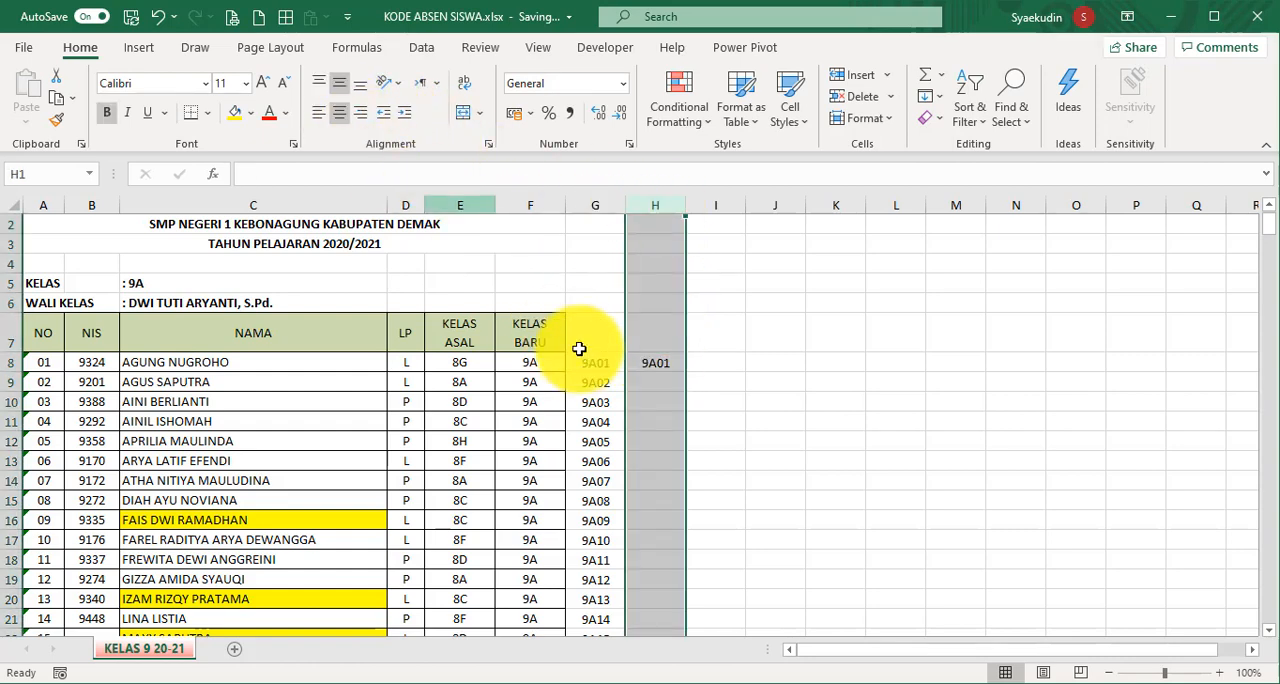
- Enter the formula =H8&"|"&G9 in cell H9 to append the second student's code after a pipe separator
{"action": "left_click", "coordinate": [640, 378]}
{"action": "type", "text": "="}
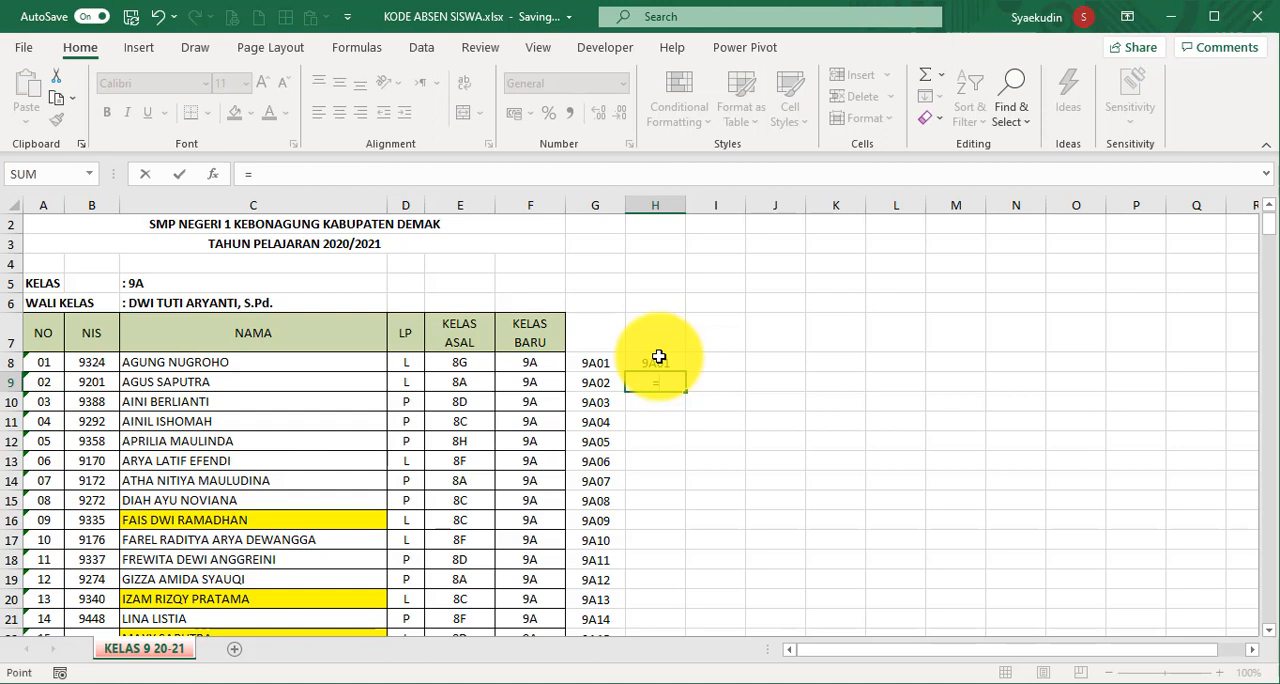
{"action": "left_click", "coordinate": [659, 357]}
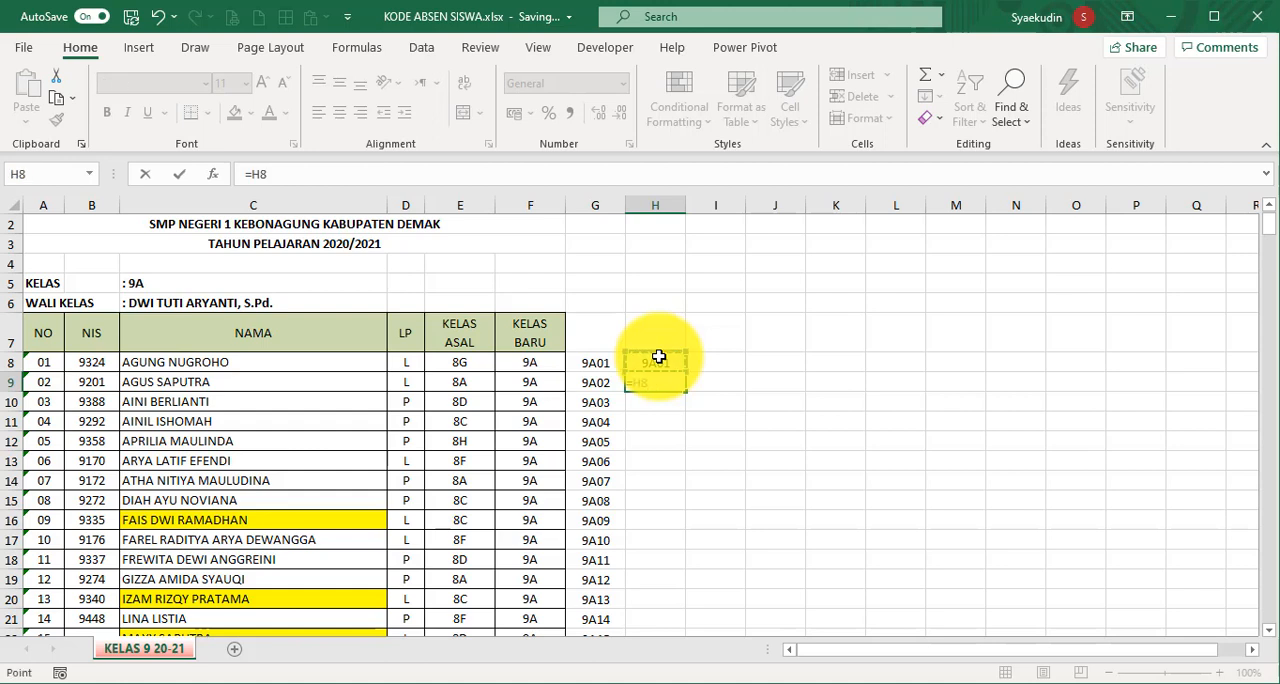
{"action": "type", "text": "&\"|"}
{"action": "type", "text": "&"}
{"action": "left_click", "coordinate": [584, 386]}
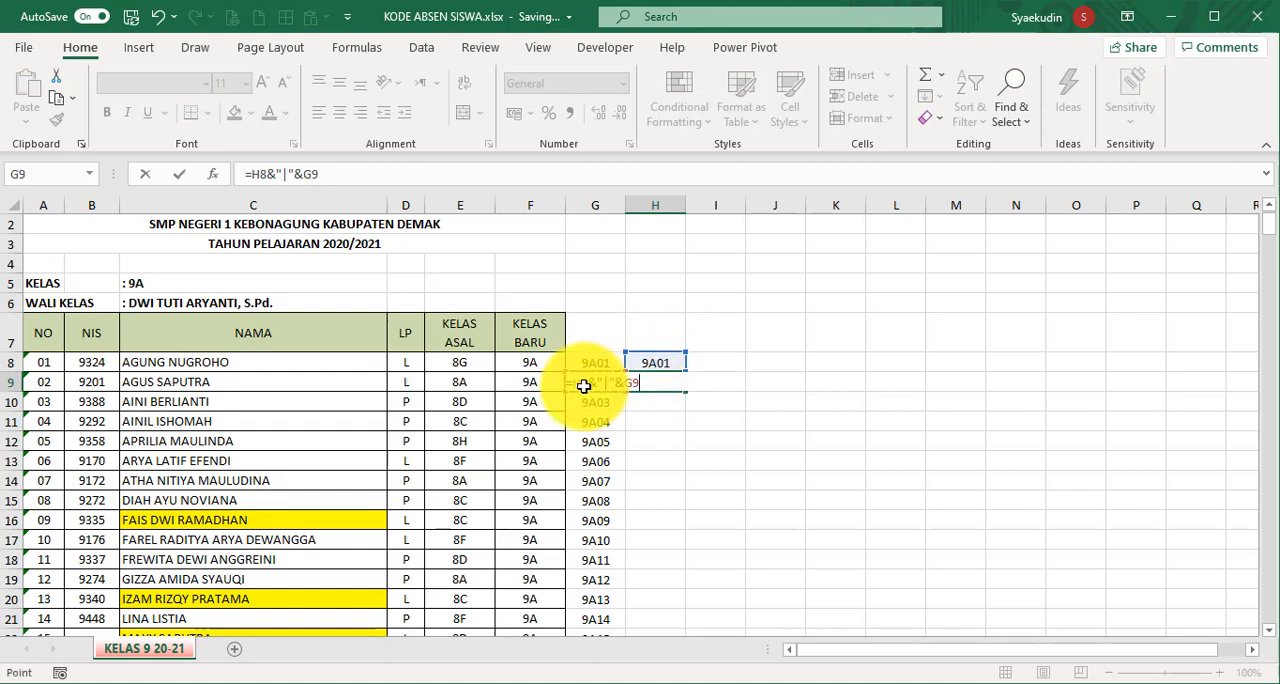
{"action": "key", "text": "Return"}
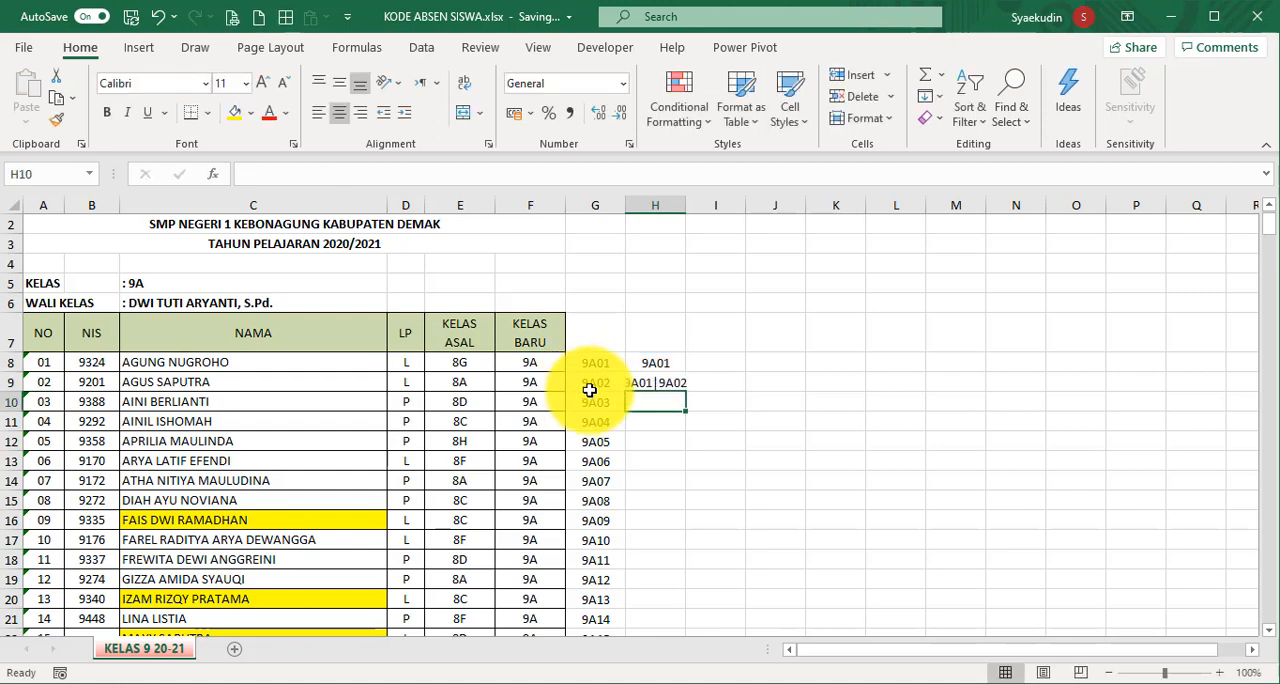
- Left-align cells H8:H9 and fill the H9 formula down column H to the last student in row 167
{"action": "left_click_drag", "start_coordinate": [656, 368], "coordinate": [656, 386]}
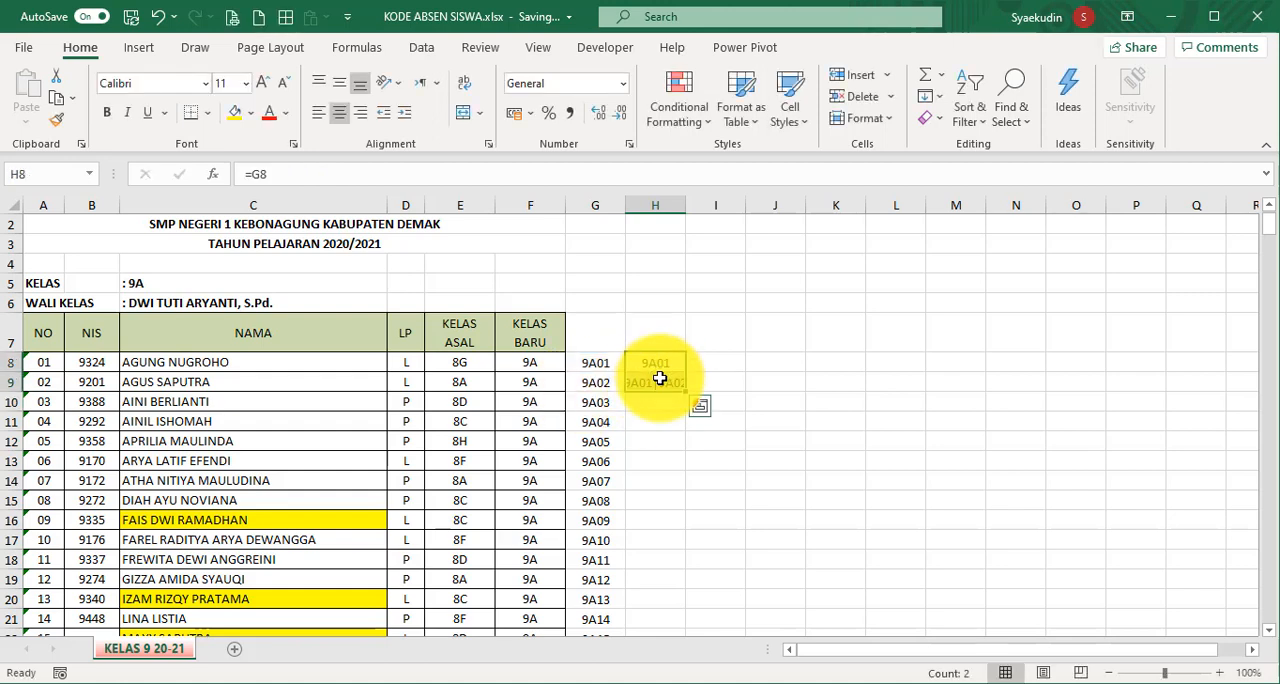
{"action": "left_click", "coordinate": [319, 112]}
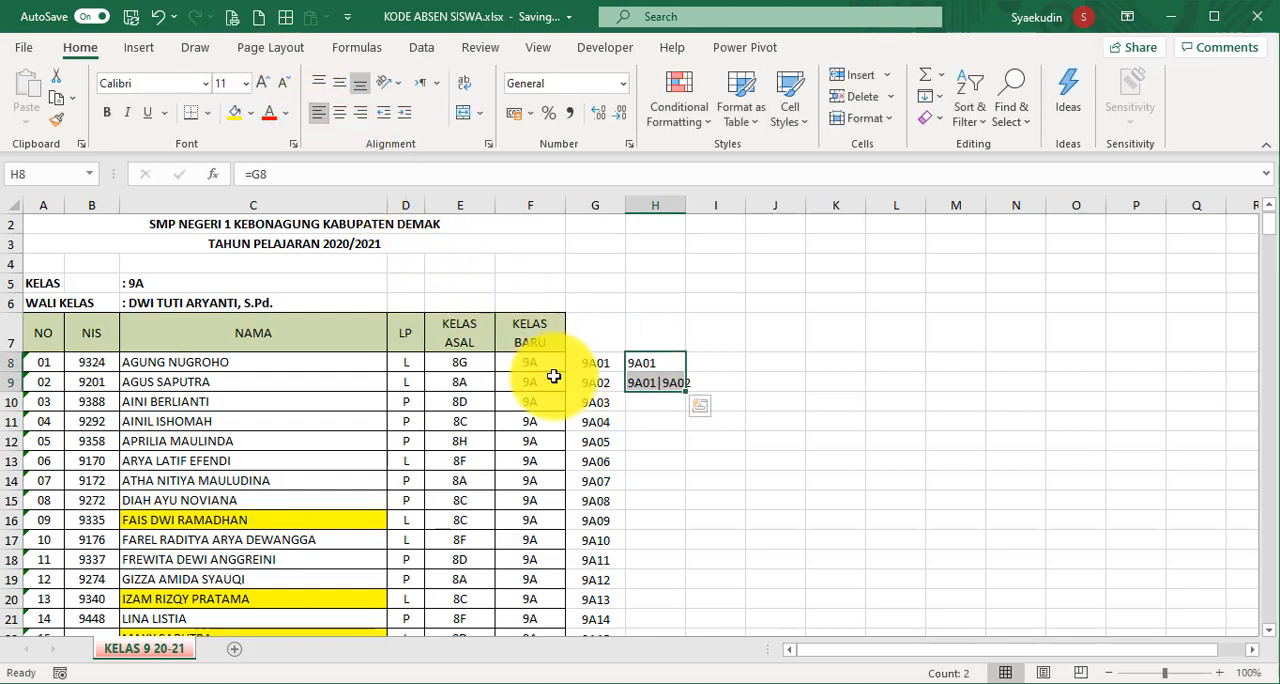
{"action": "left_click", "coordinate": [646, 386]}
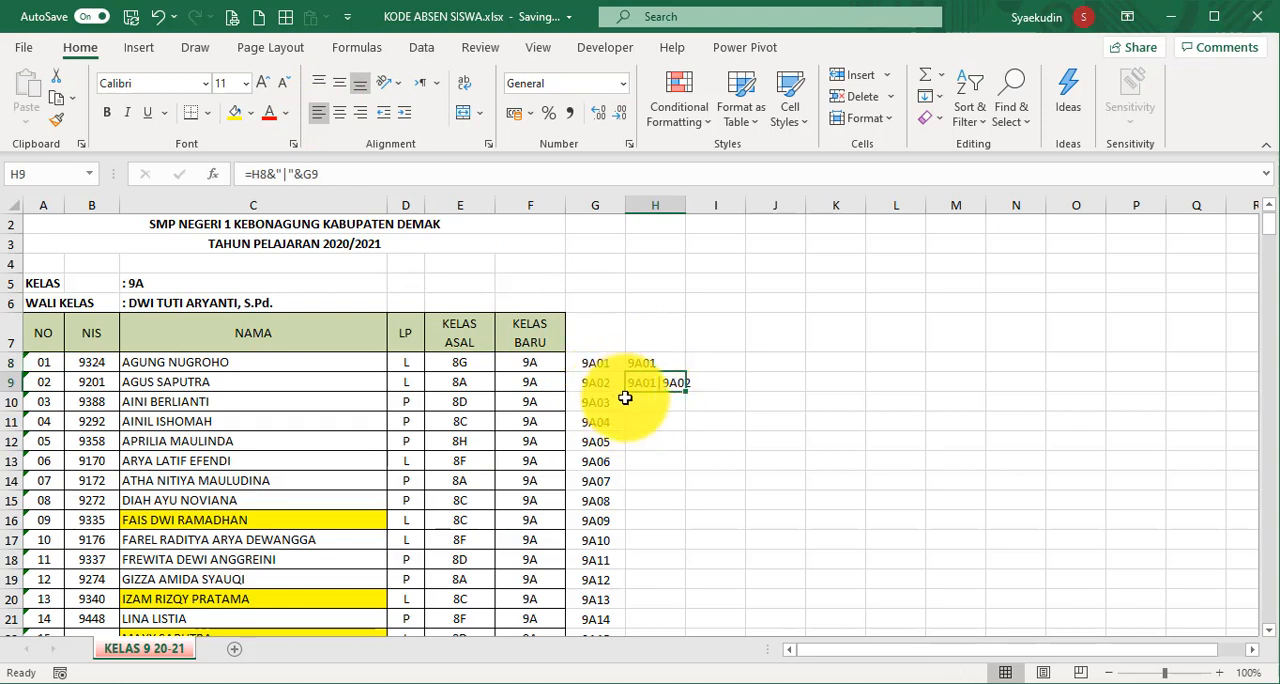
{"action": "left_click_drag", "start_coordinate": [688, 392], "coordinate": [660, 403]}
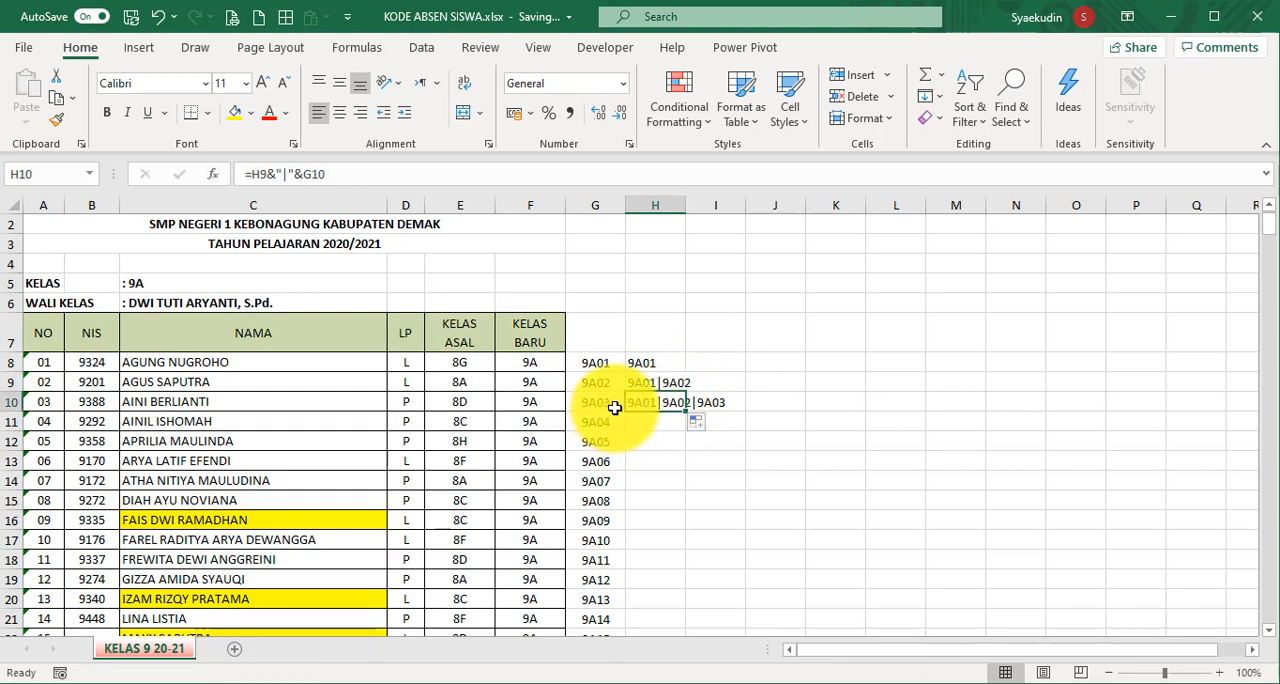
{"action": "double_click", "coordinate": [688, 411]}
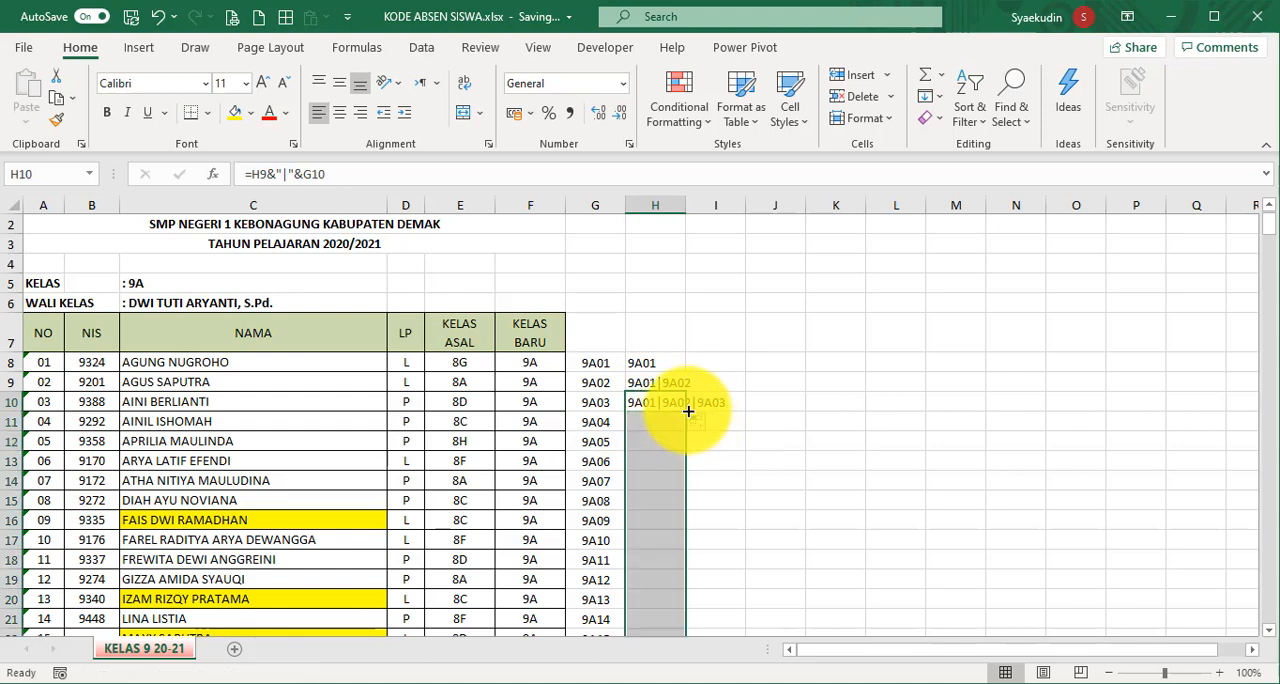
{"action": "left_click", "coordinate": [672, 441]}
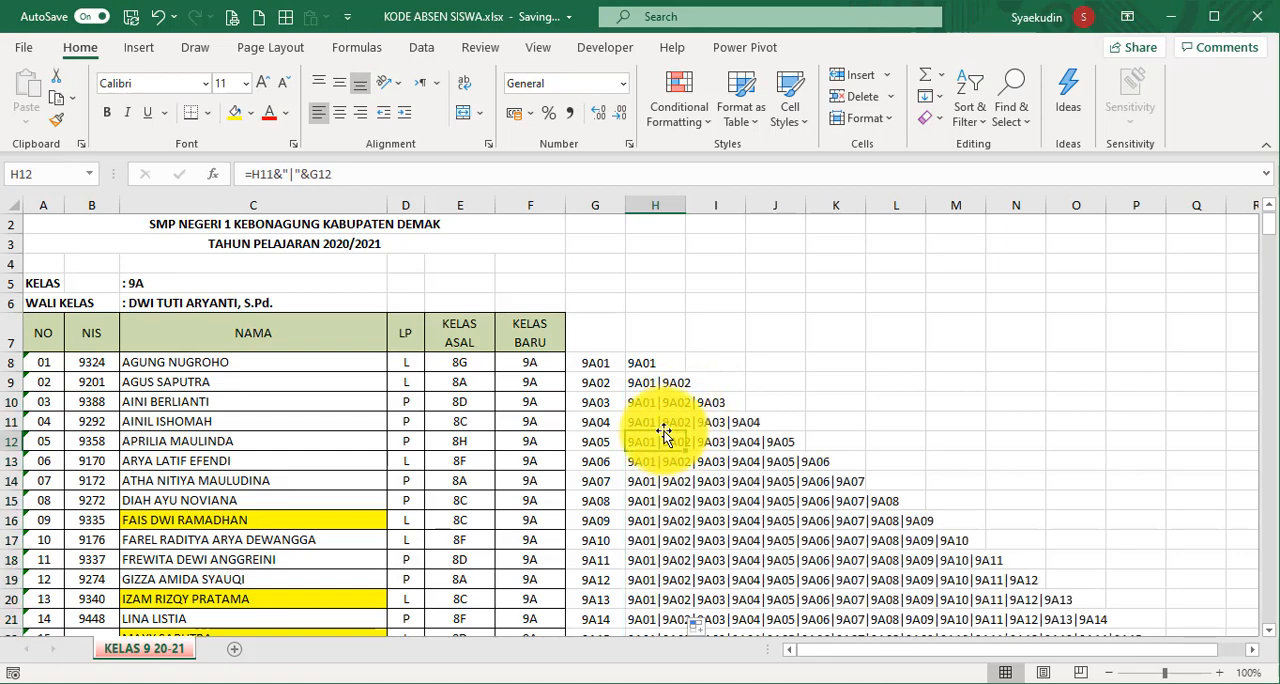
{"action": "key", "text": "ctrl+Down"}
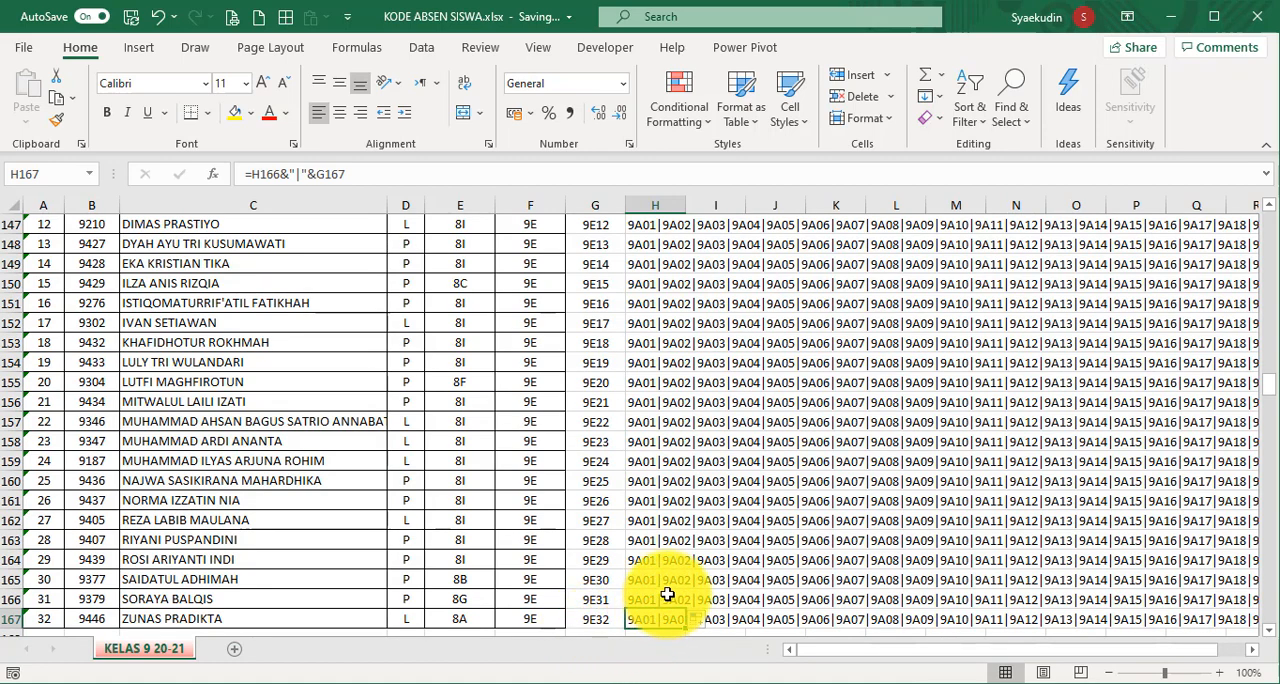
{"action": "left_click", "coordinate": [388, 181]}
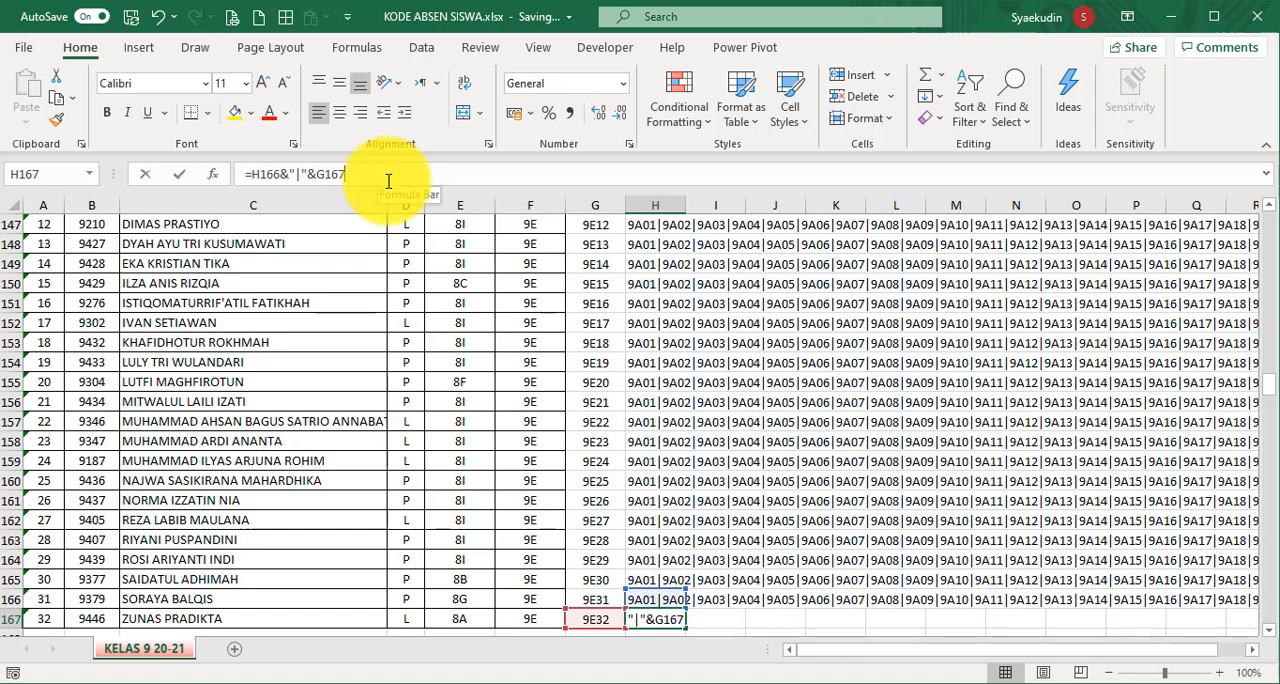
{"action": "left_click_drag", "start_coordinate": [347, 174], "coordinate": [224, 172]}
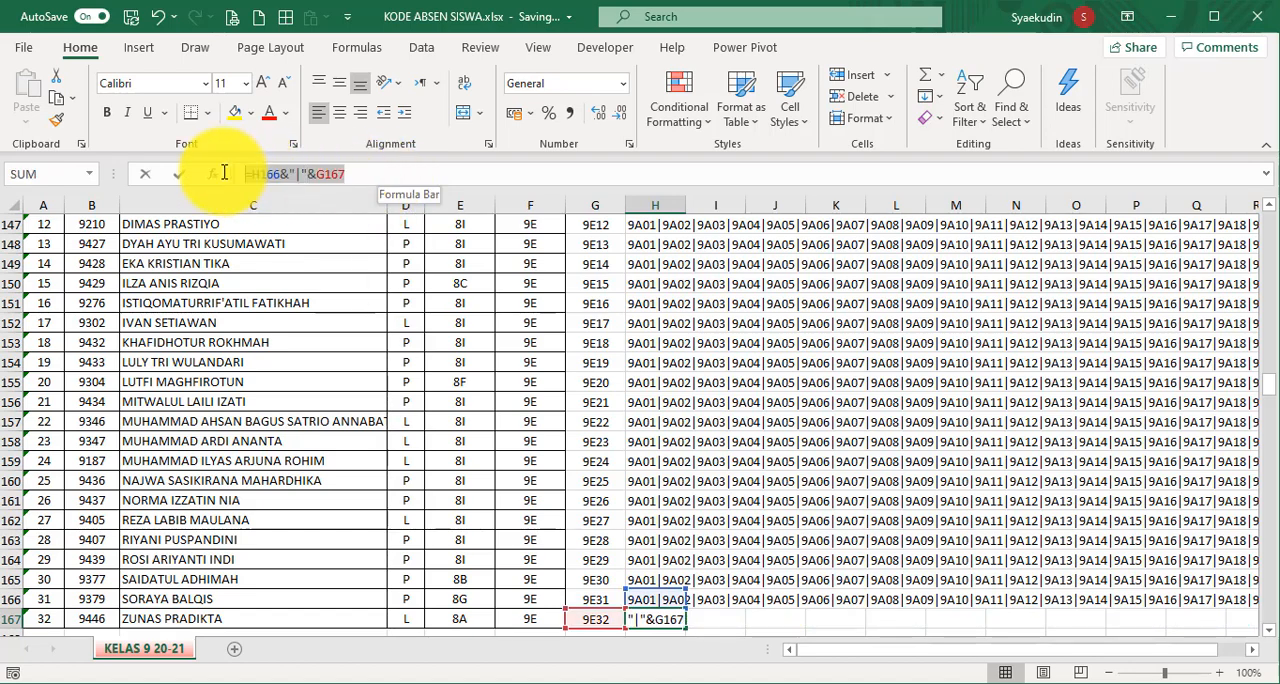
{"action": "key", "text": "Escape"}
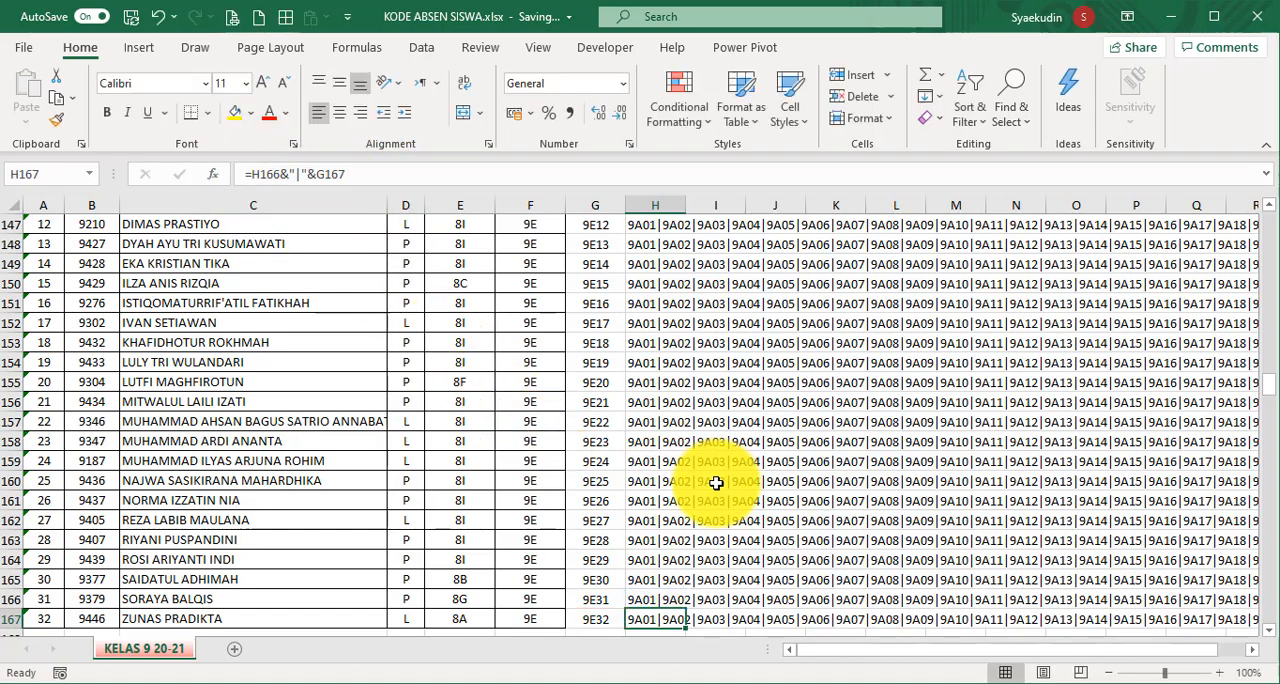
- Copy the combined code list from cell H167 and paste it as values only into cell H168
{"action": "scroll", "coordinate": [716, 483], "scroll_direction": "down", "scroll_amount": 2}
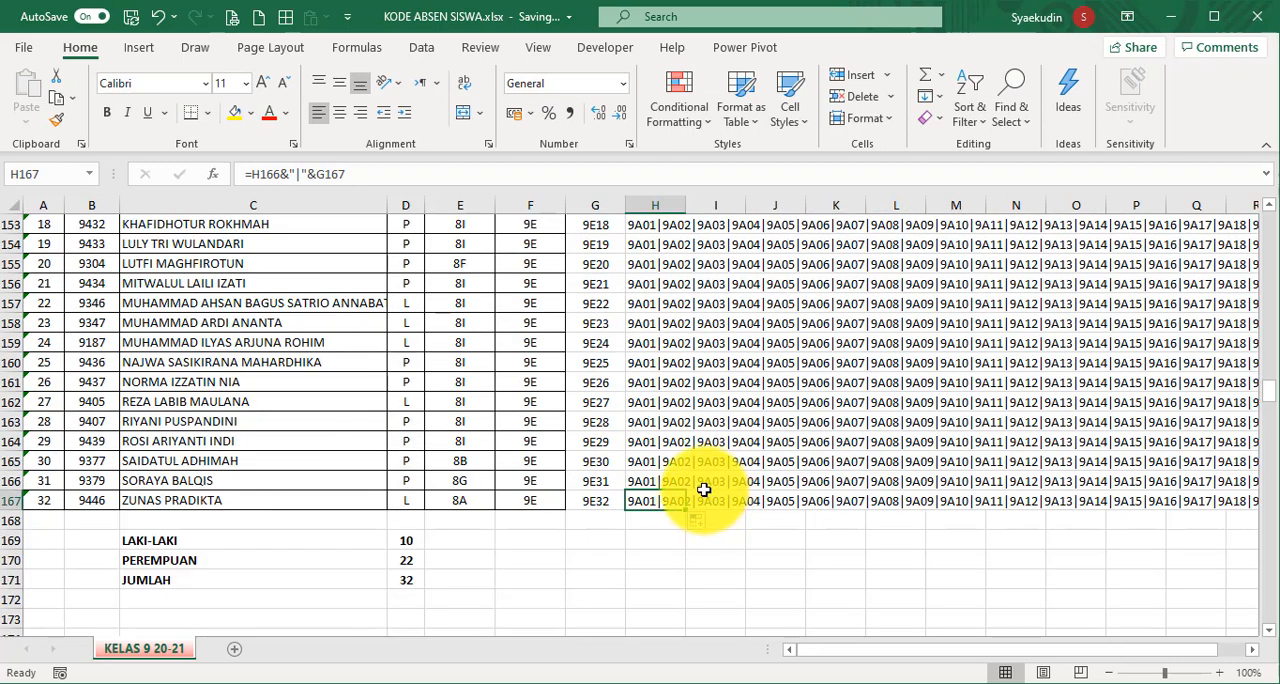
{"action": "key", "text": "ctrl+c"}
{"action": "left_click", "coordinate": [655, 517]}
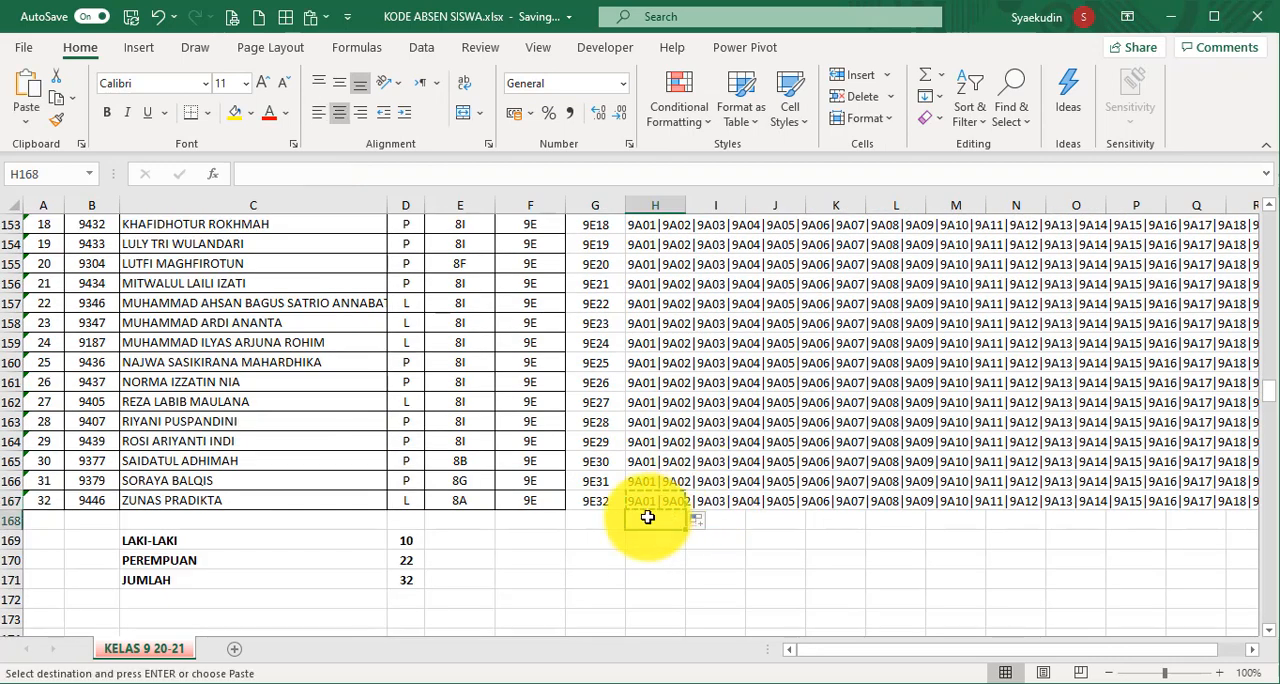
{"action": "left_click", "coordinate": [27, 122]}
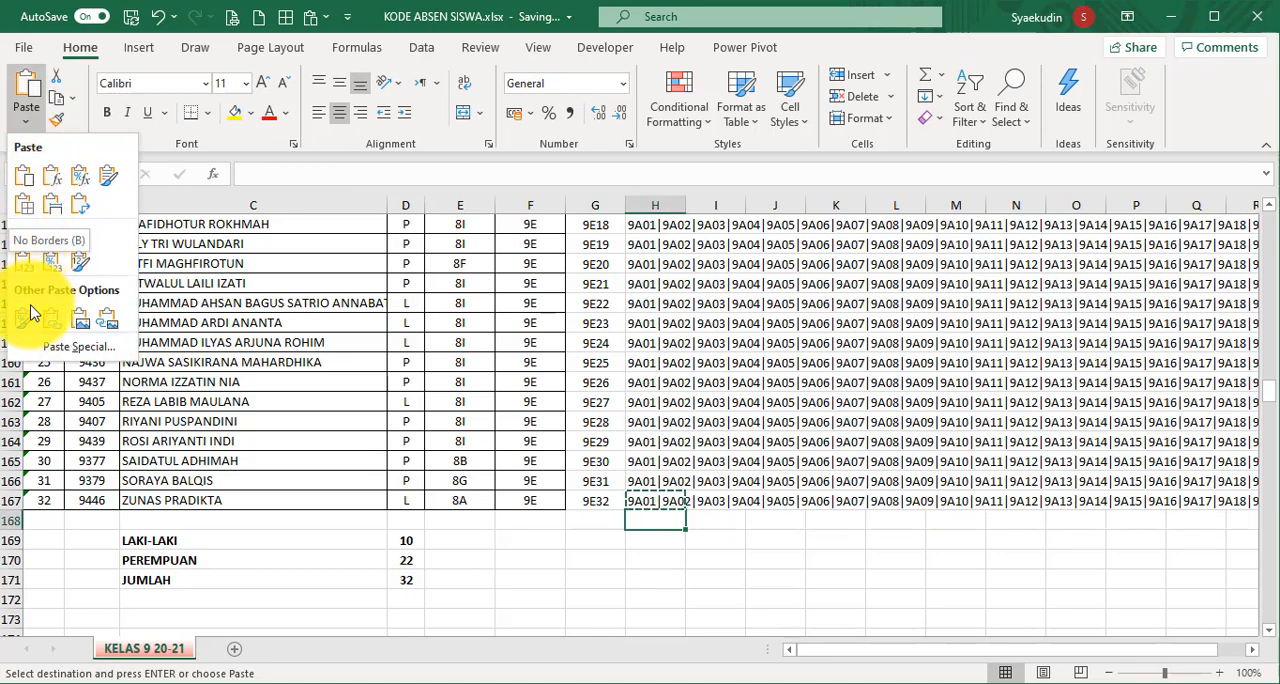
{"action": "left_click", "coordinate": [23, 262]}
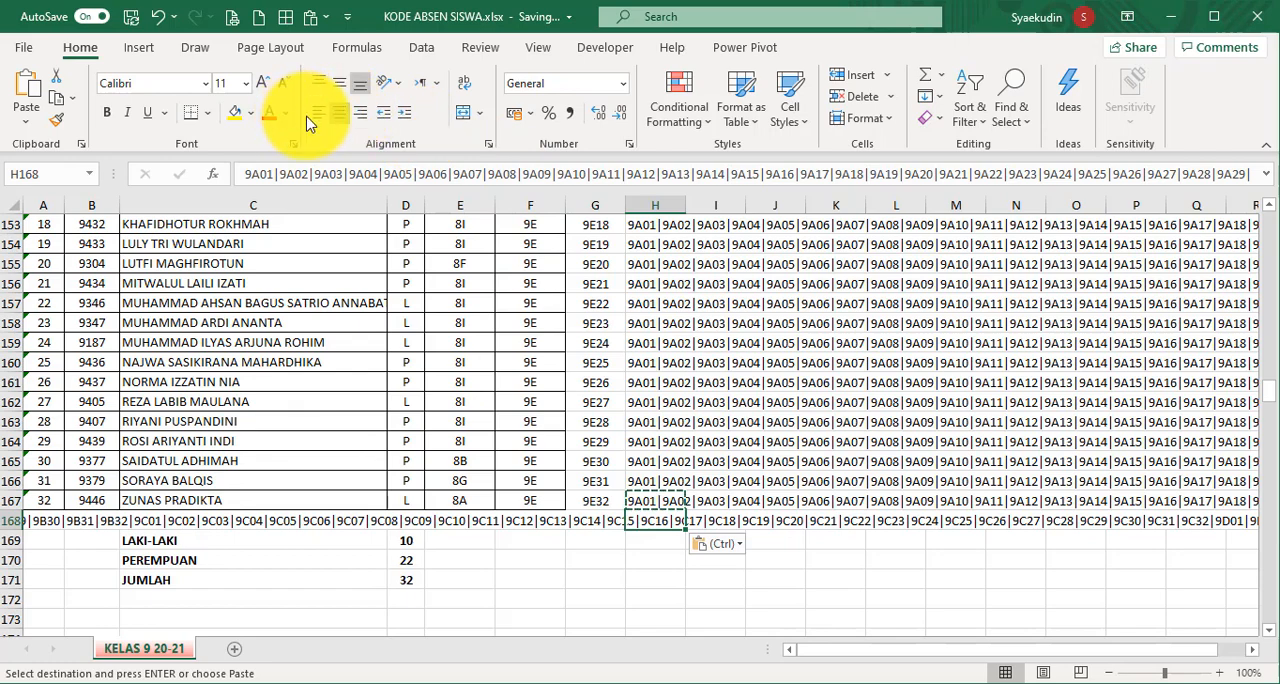
{"action": "key", "text": "Escape"}
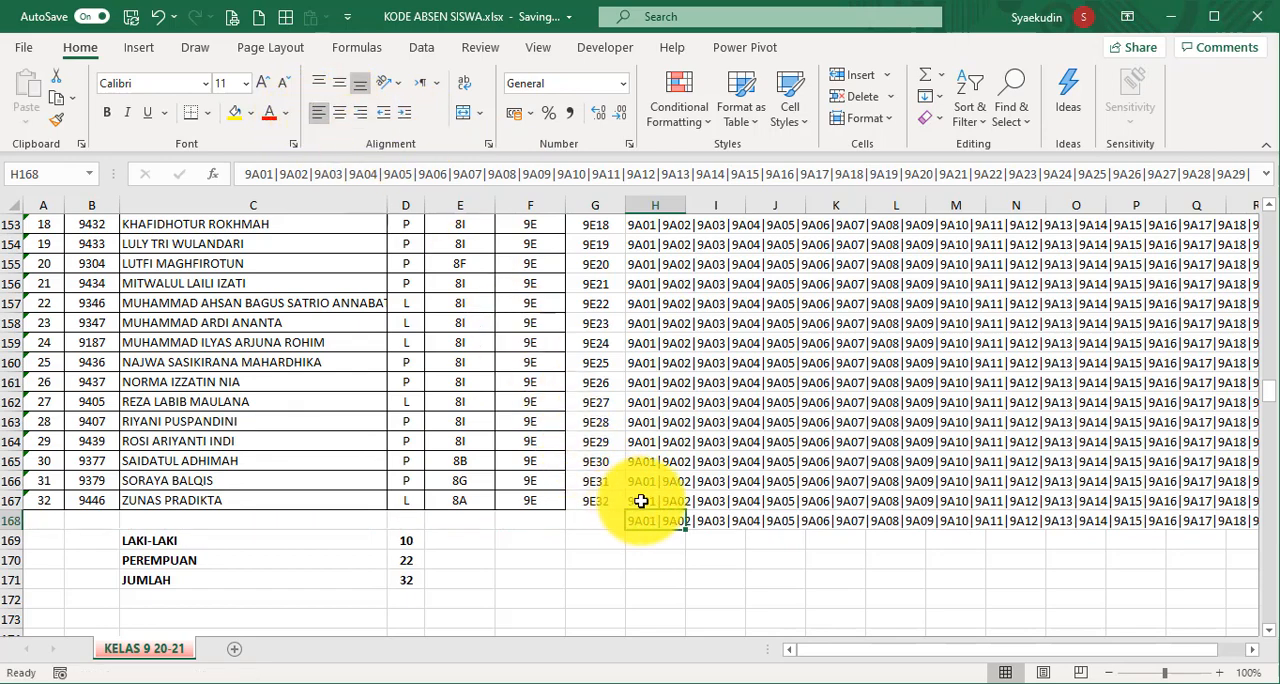
- Compare the contents of cells H167 and H168, reading the full pipe-separated code list through to its last code
{"action": "left_click", "coordinate": [641, 501]}
{"action": "left_click", "coordinate": [372, 177]}
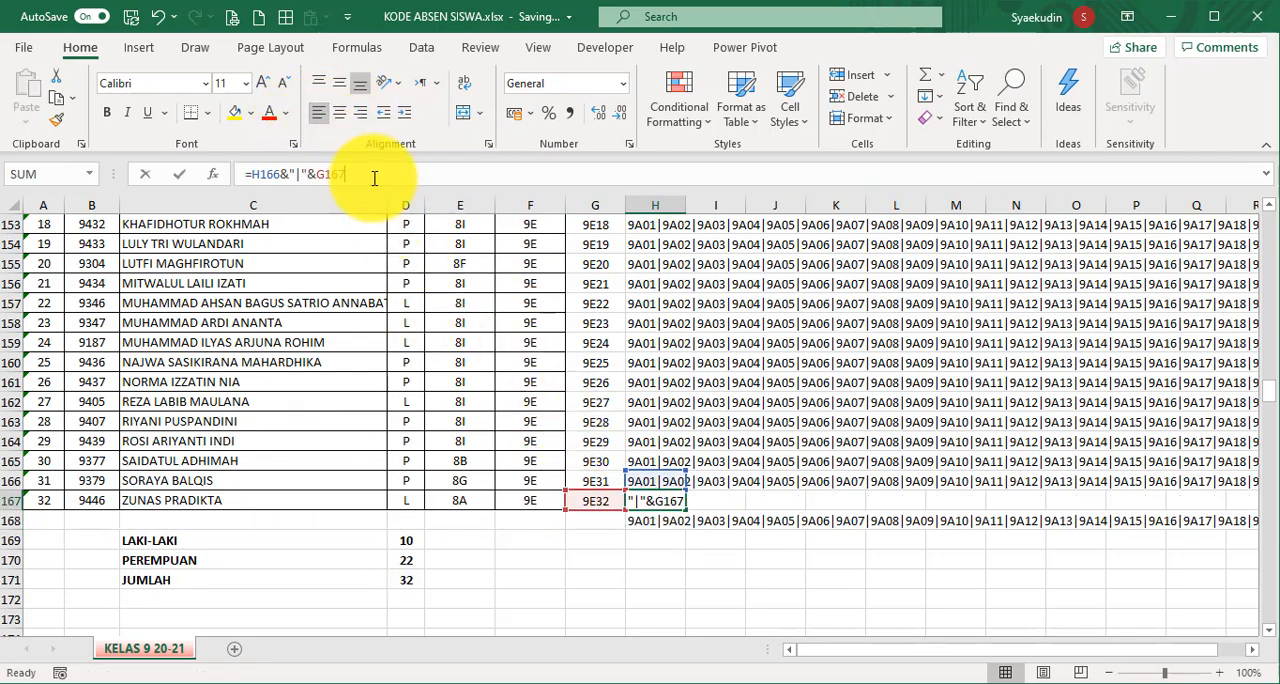
{"action": "left_click", "coordinate": [650, 600]}
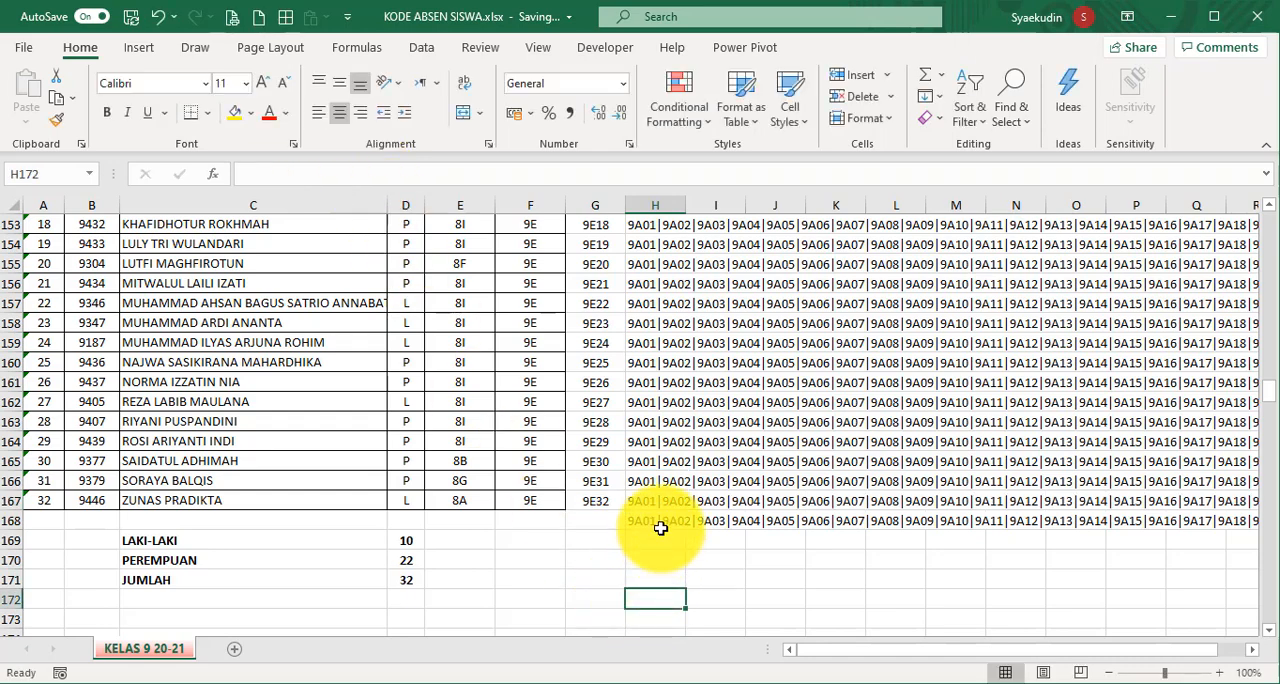
{"action": "left_click", "coordinate": [660, 528]}
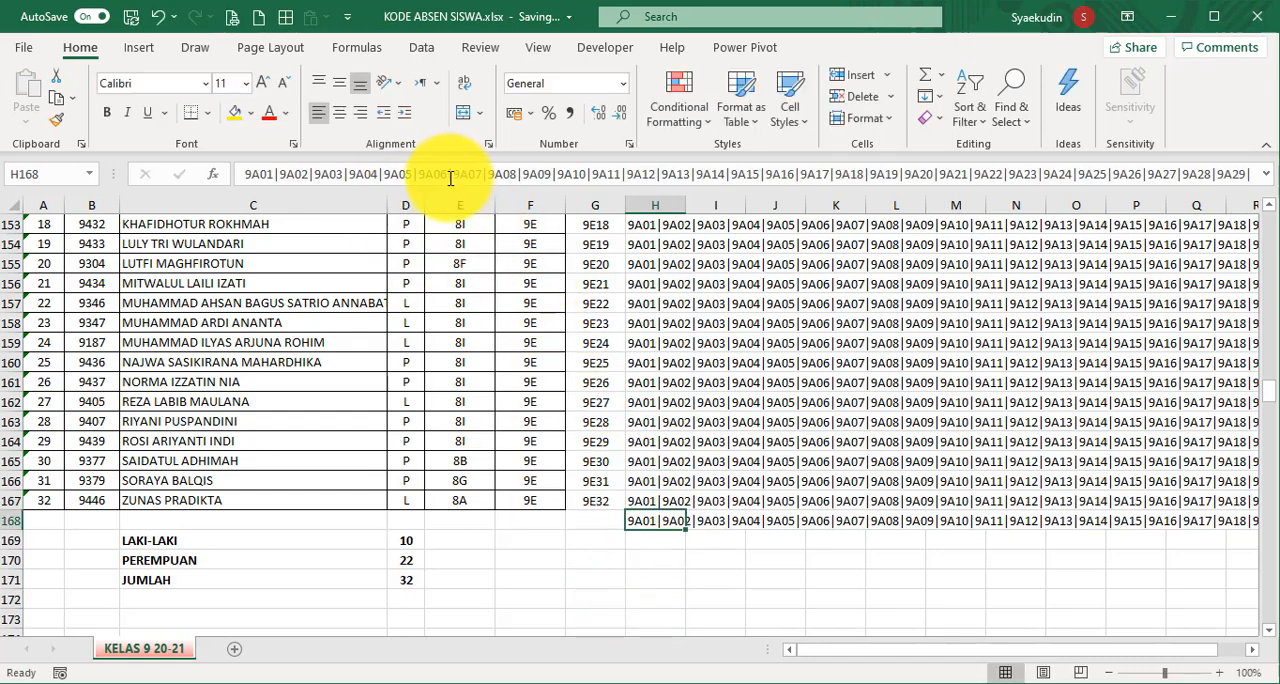
{"action": "left_click_drag", "start_coordinate": [451, 194], "coordinate": [478, 292]}
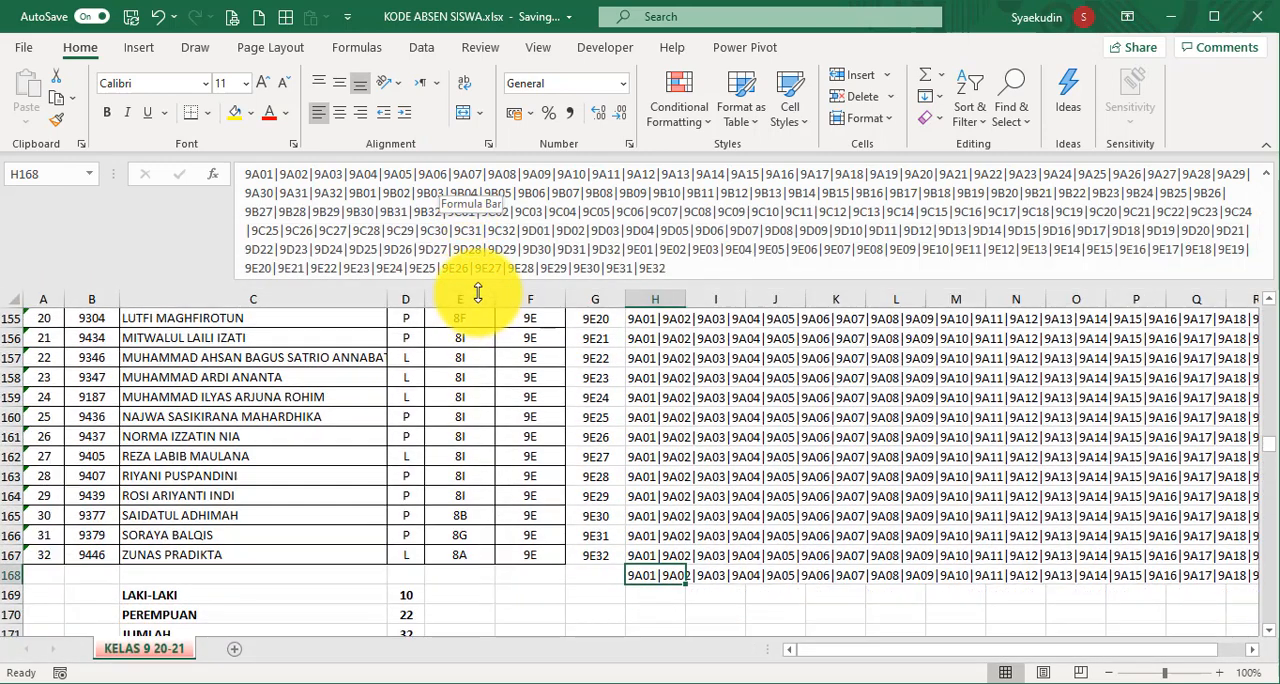
{"action": "double_click", "coordinate": [664, 270]}
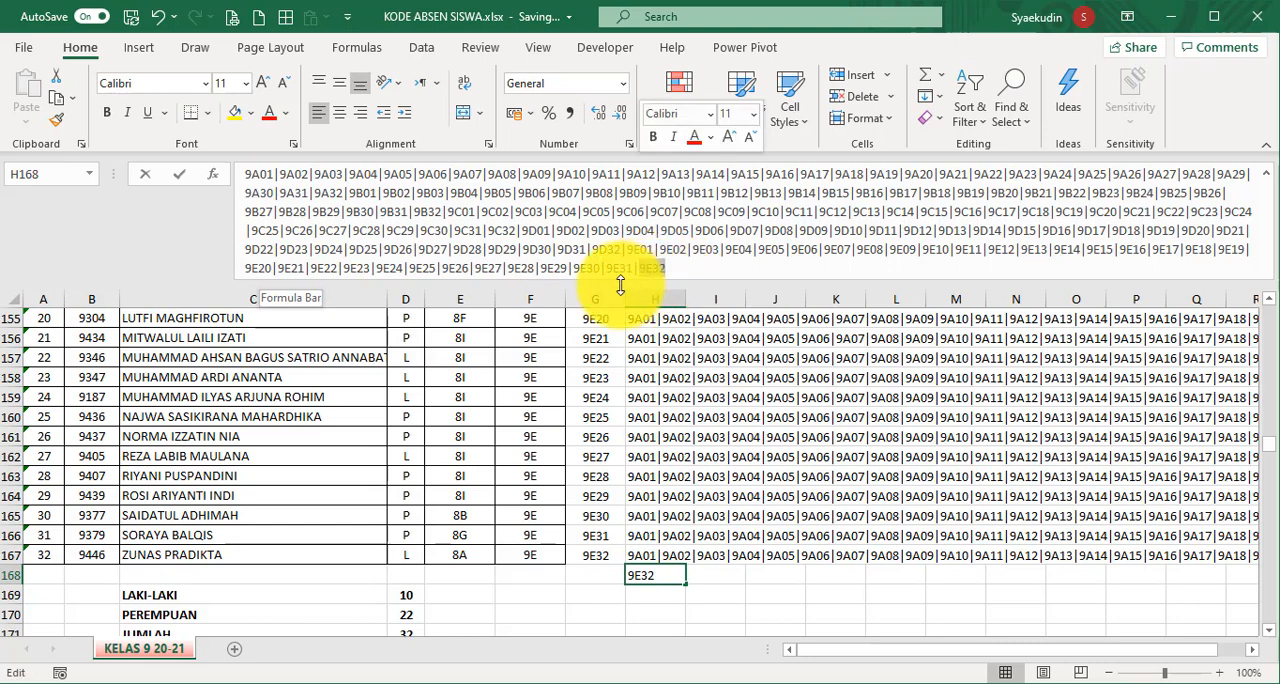
{"action": "left_click_drag", "start_coordinate": [555, 297], "coordinate": [560, 162]}
{"action": "left_click", "coordinate": [655, 556]}
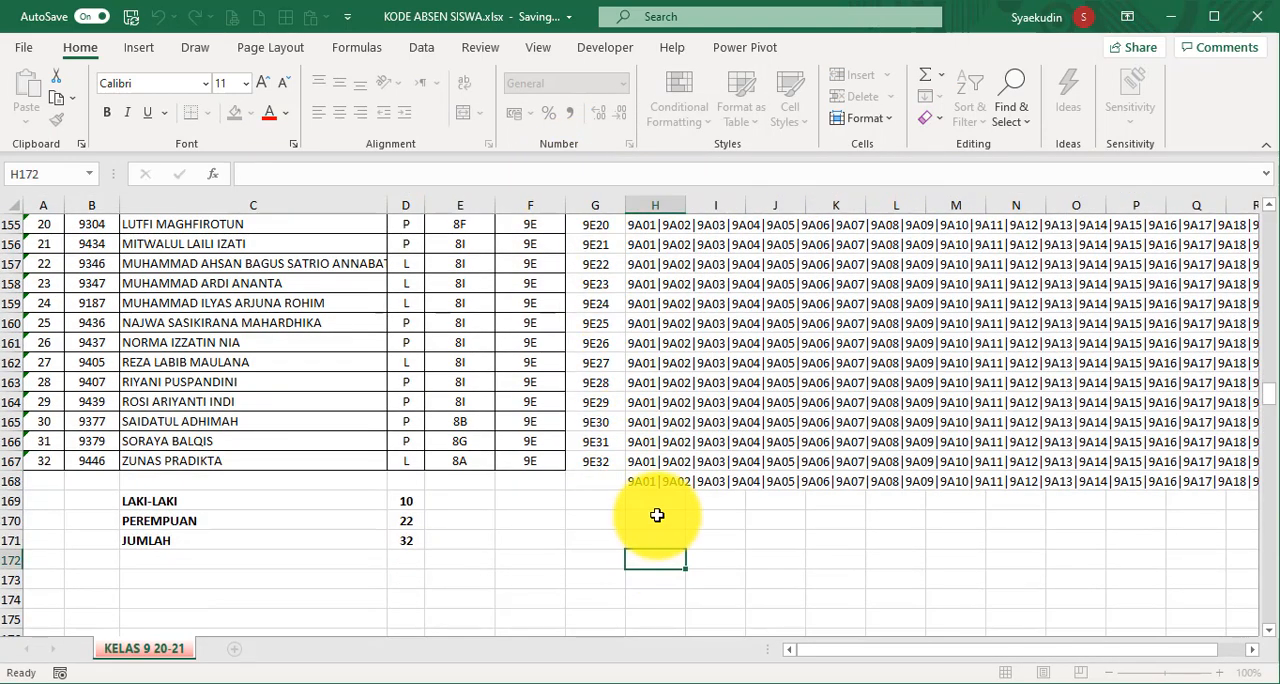
- Copy the code list from cell H168, switch to Google Forms and paste it as the KODE ABSEN question's regular expression pattern
{"action": "left_click", "coordinate": [659, 486]}
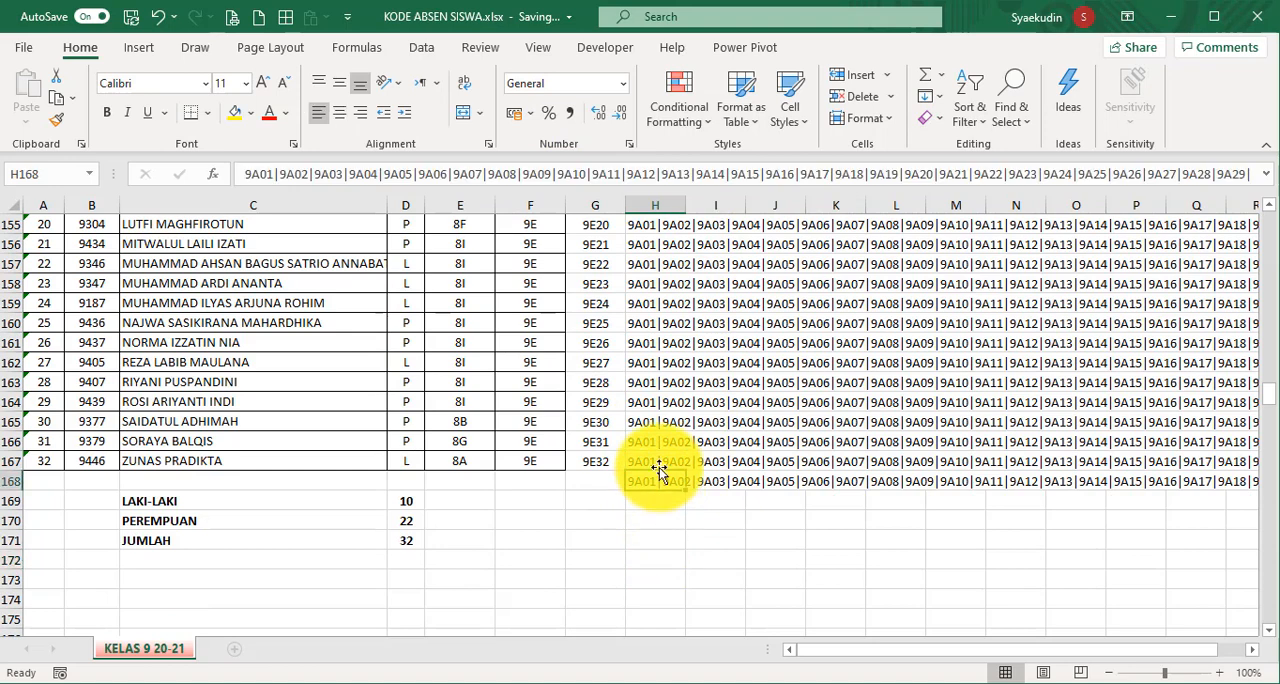
{"action": "key", "text": "ctrl+c"}
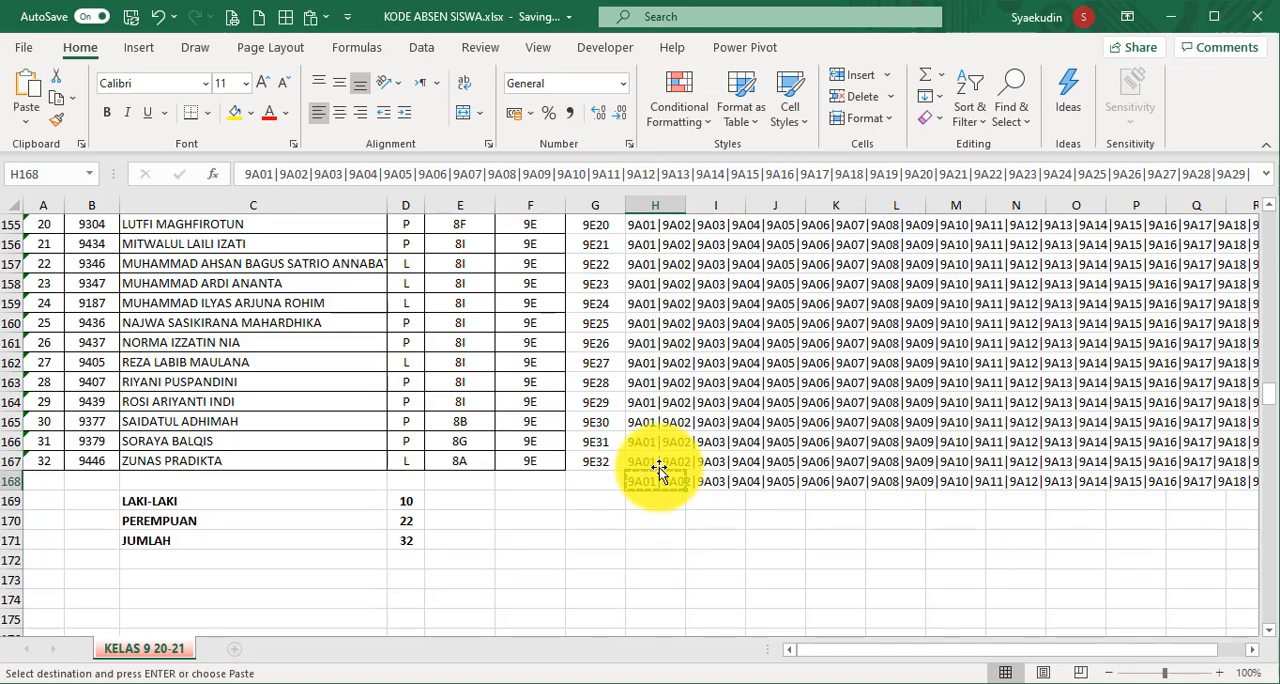
{"action": "left_click", "coordinate": [495, 678]}
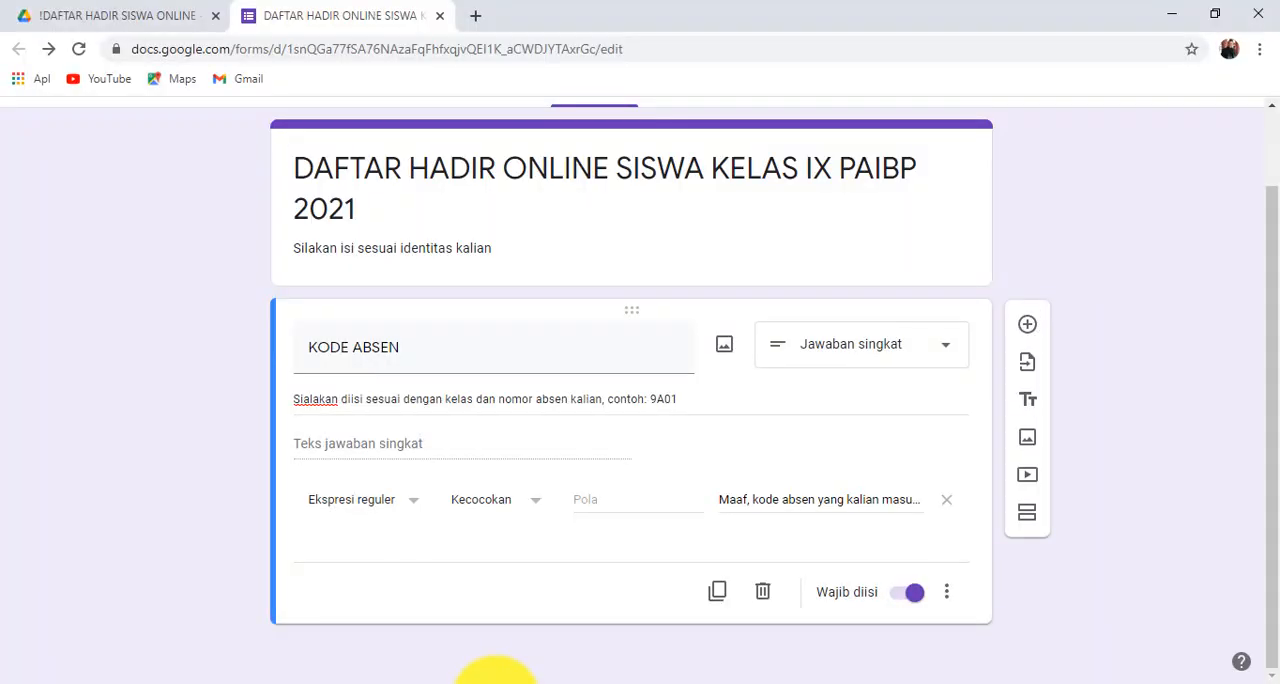
{"action": "left_click", "coordinate": [613, 499]}
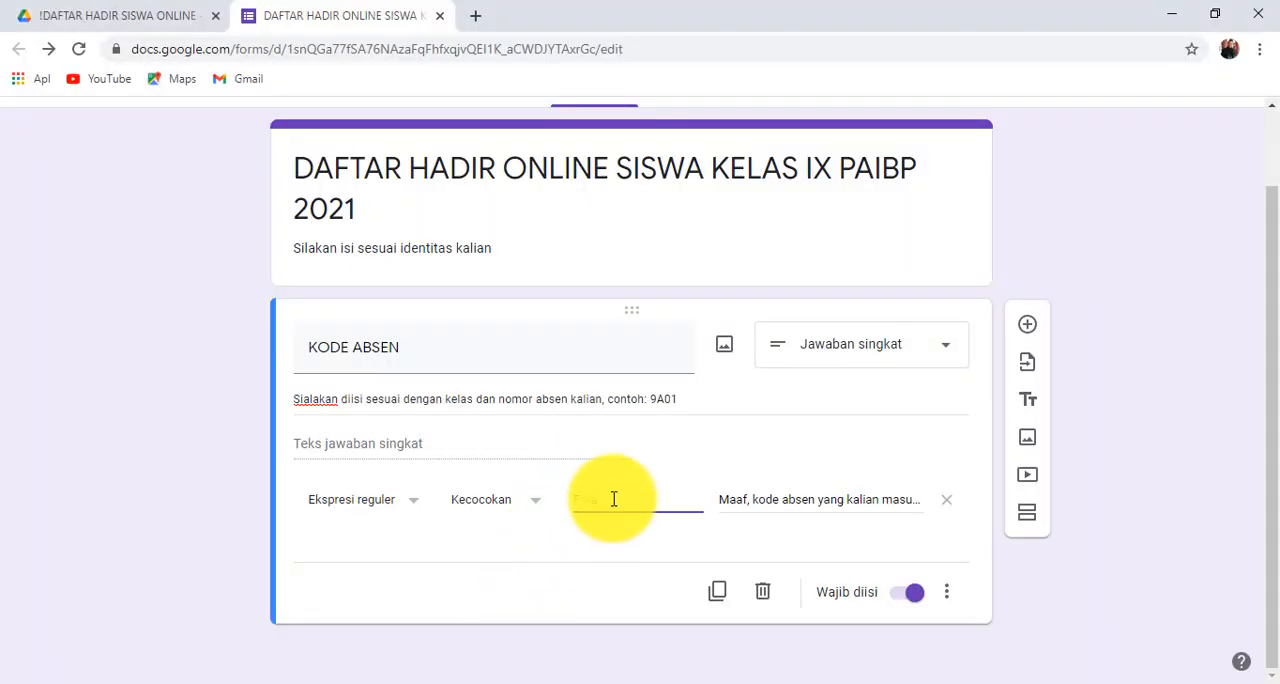
{"action": "key", "text": "ctrl+v"}
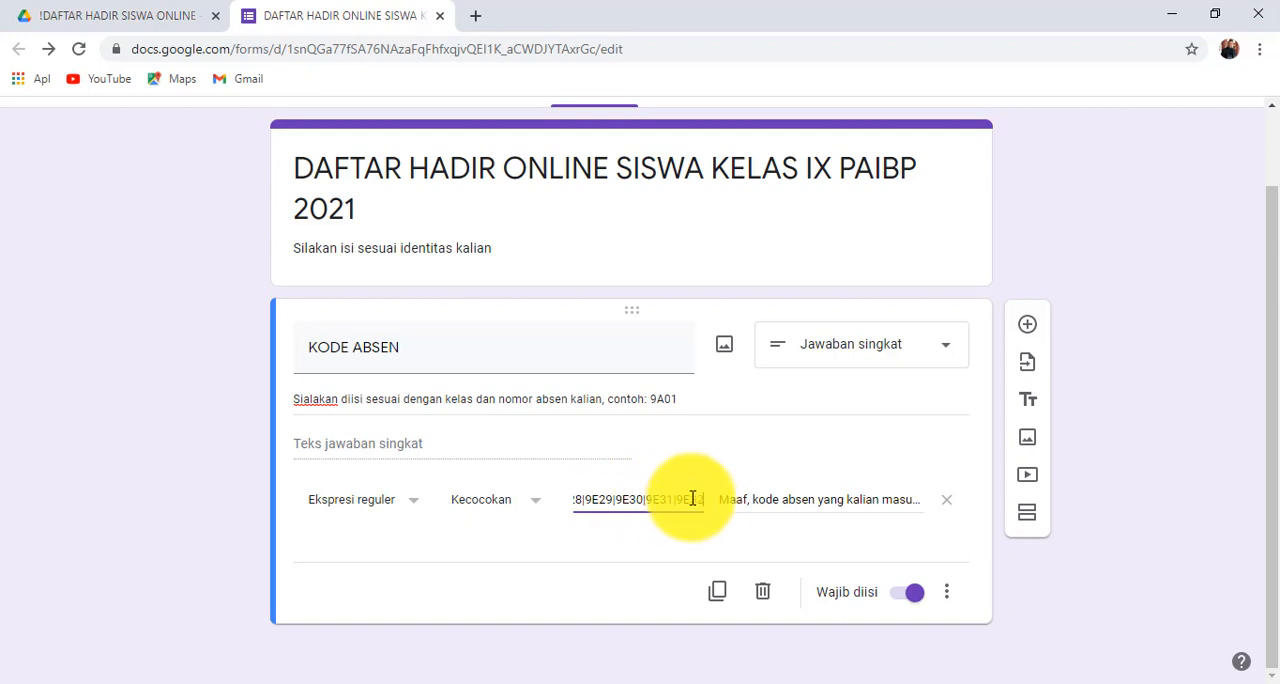
{"action": "left_click", "coordinate": [672, 452]}
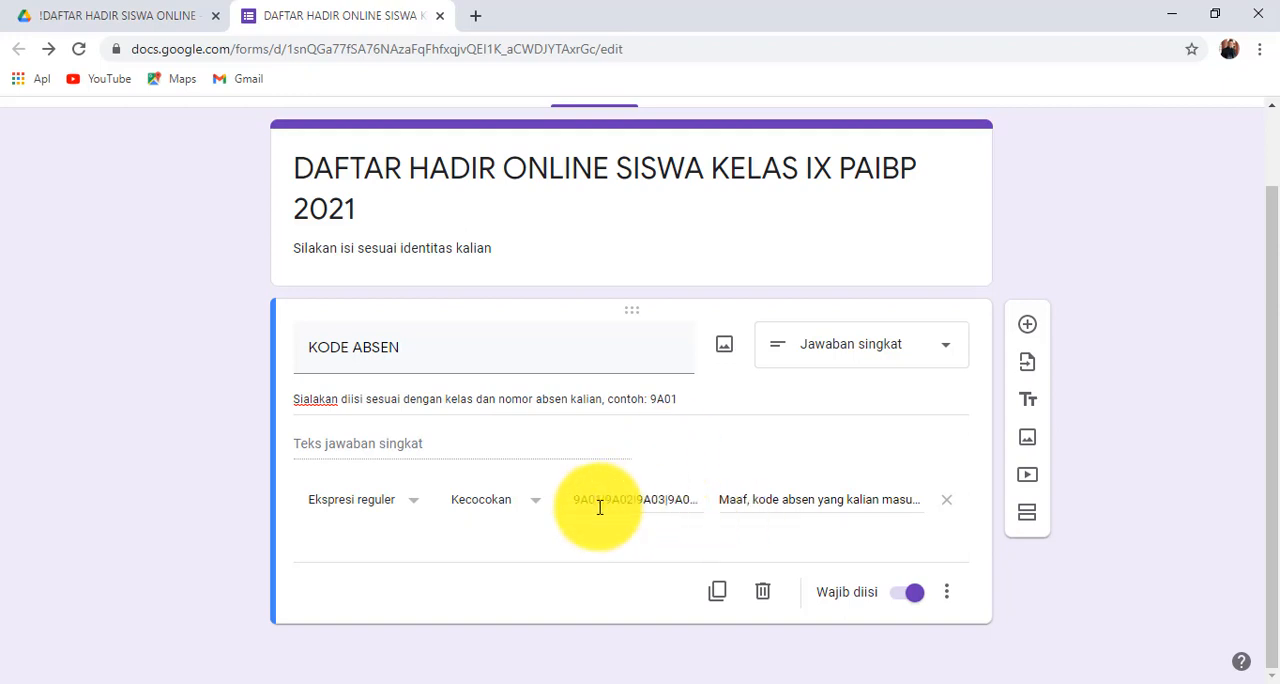
{"action": "left_click", "coordinate": [660, 500]}
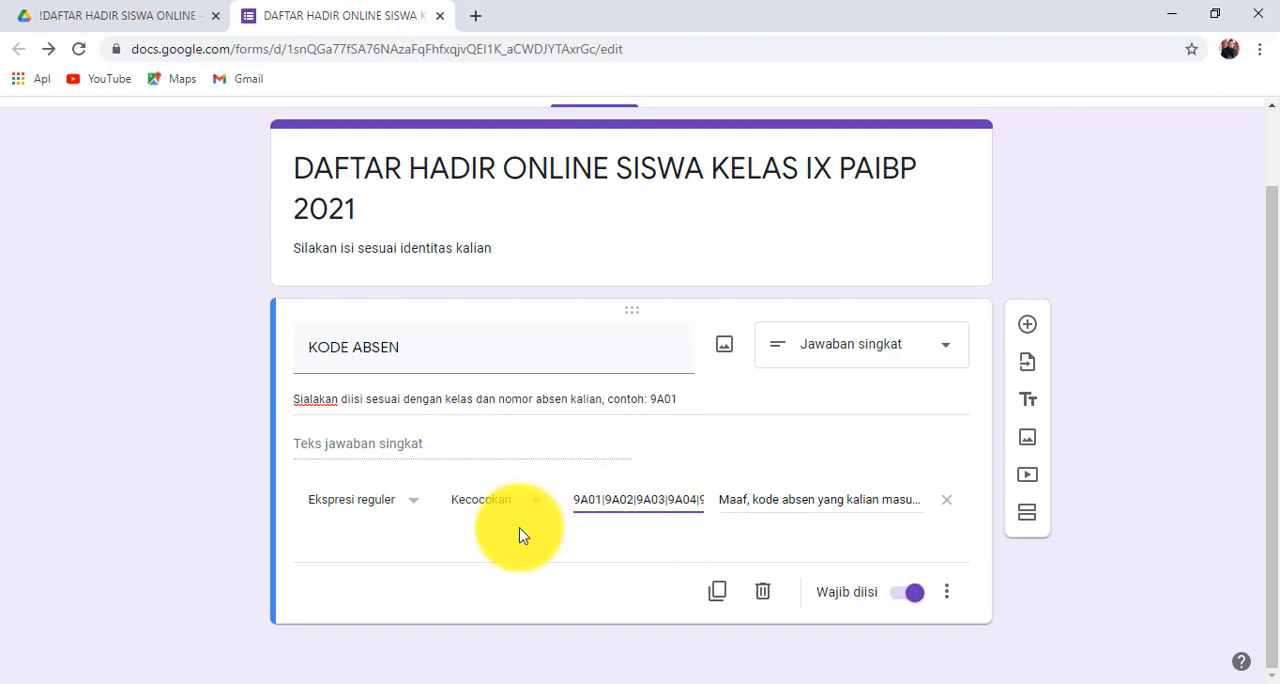
- Add a required short-answer question titled NAMA SISWA below the KODE ABSEN question
{"action": "triple_click", "coordinate": [415, 341]}
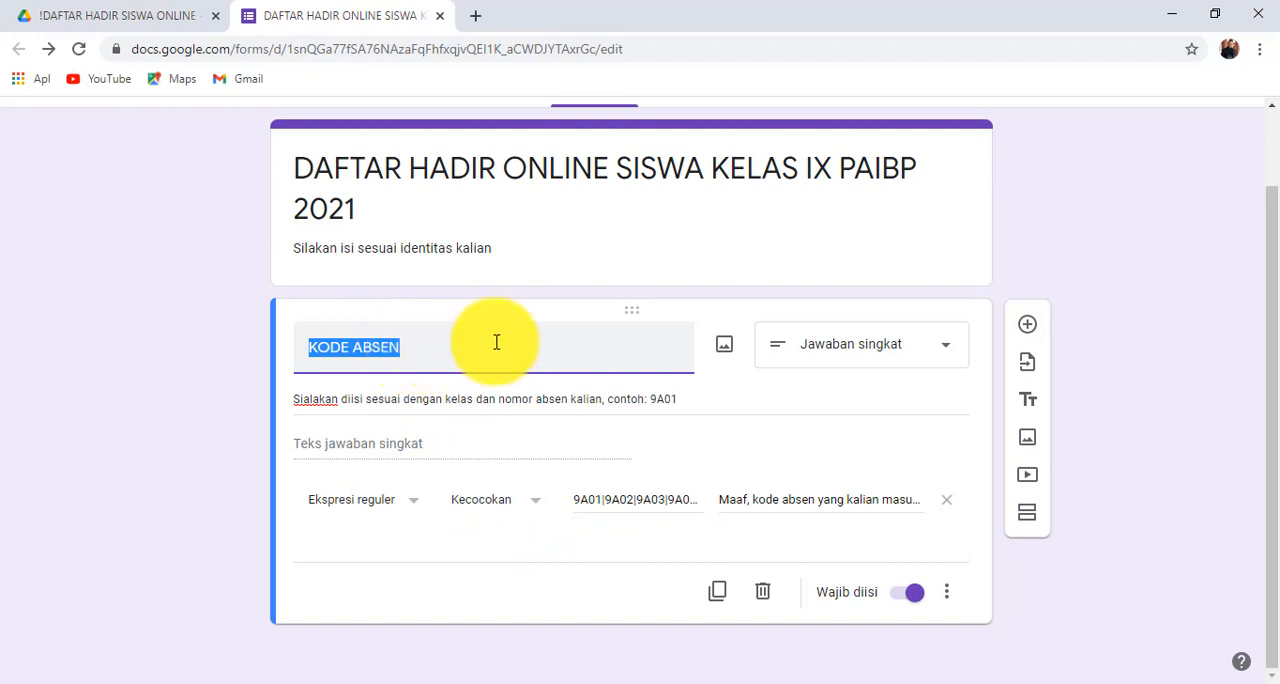
{"action": "left_click", "coordinate": [1027, 330]}
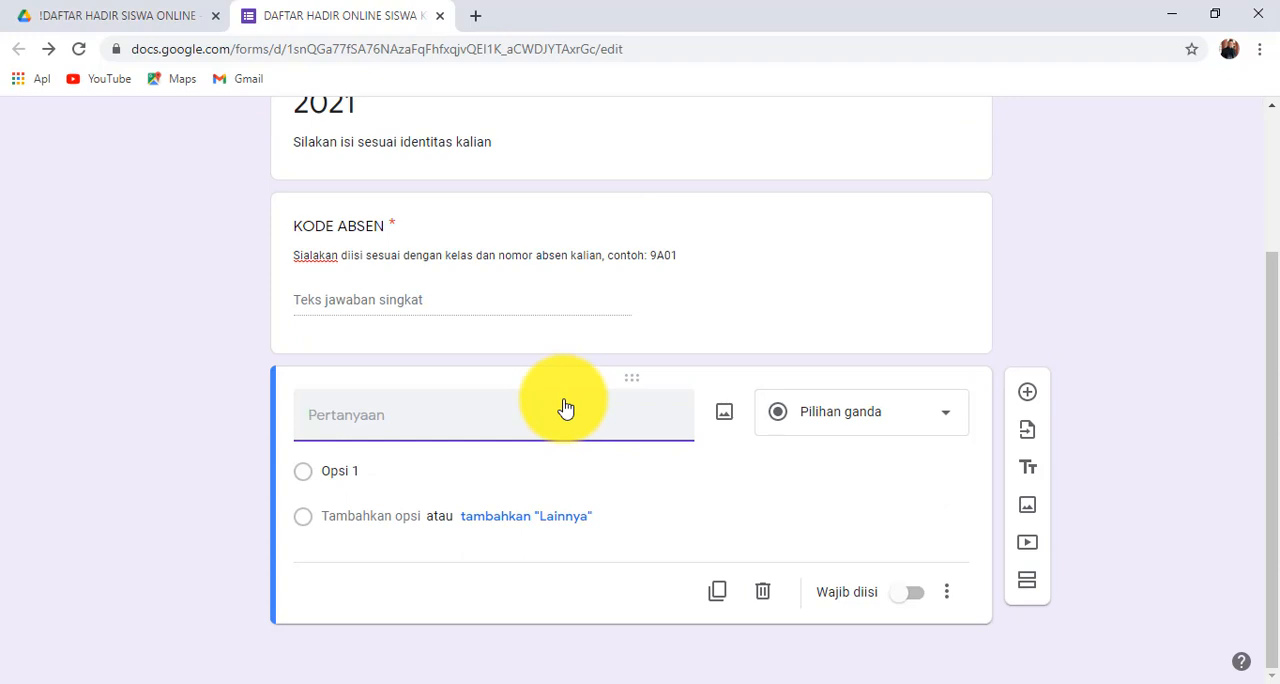
{"action": "type", "text": "n"}
{"action": "key", "text": "BackSpace"}
{"action": "type", "text": "NAMA SISWA"}
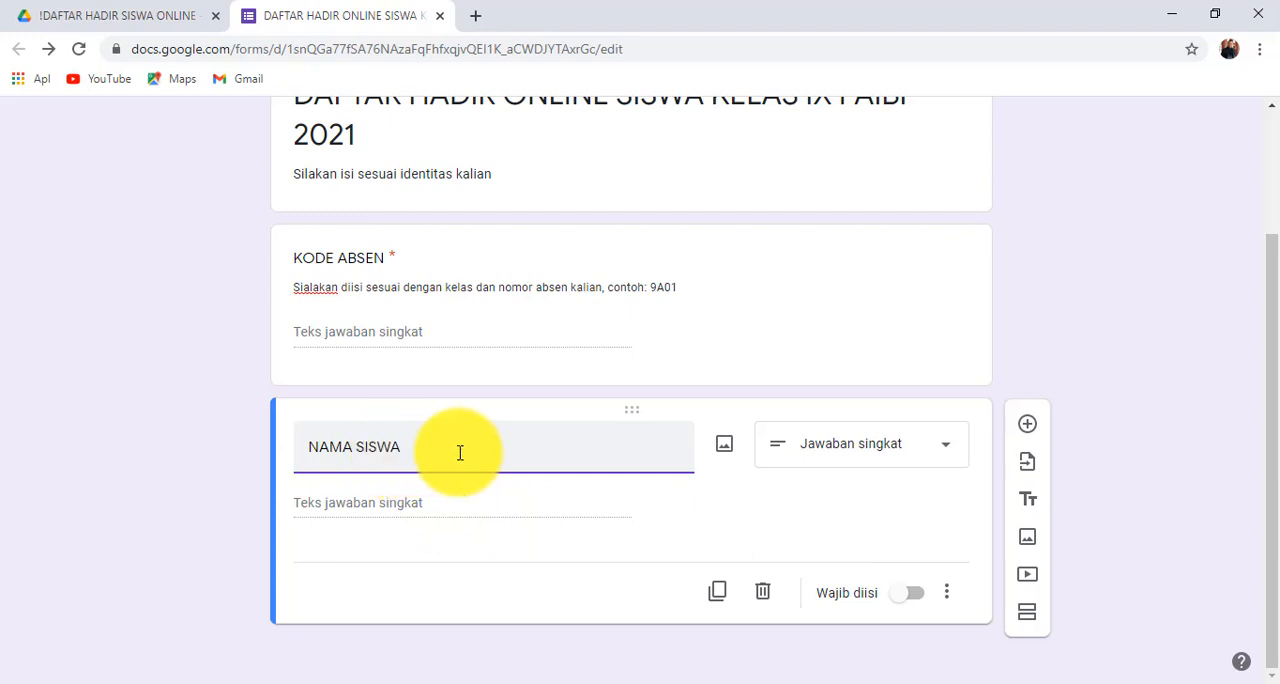
{"action": "left_click", "coordinate": [914, 597]}
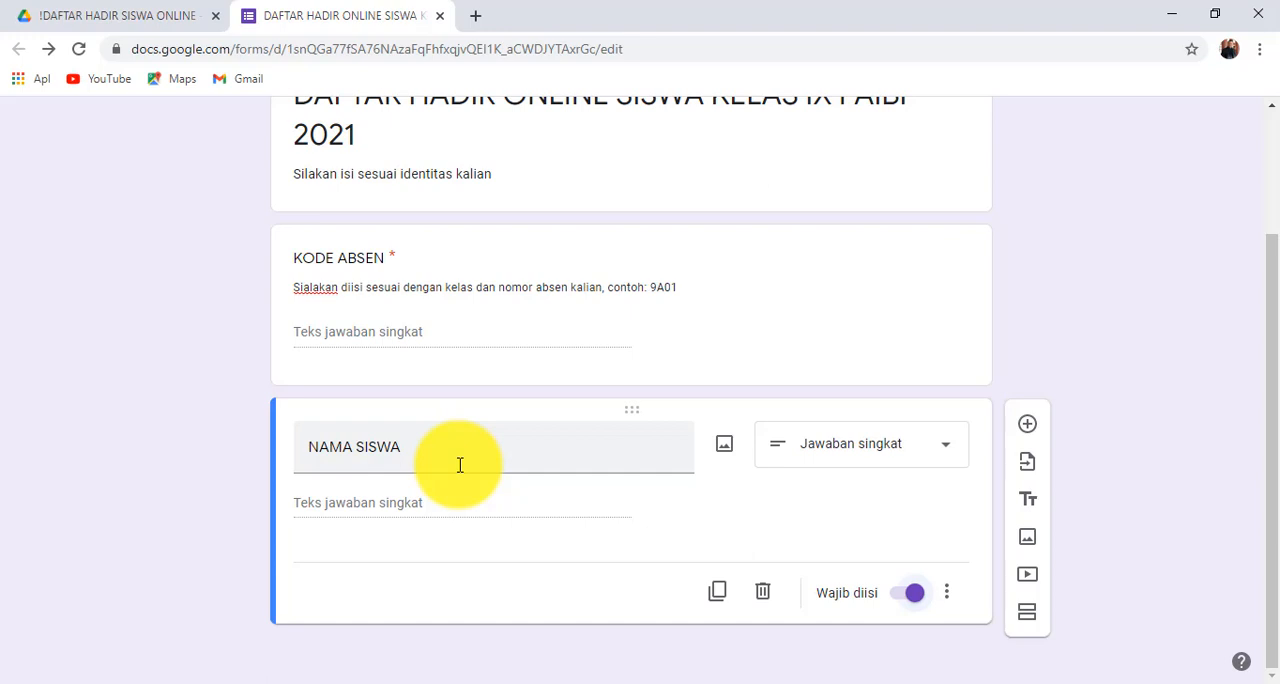
{"action": "left_click", "coordinate": [551, 449]}
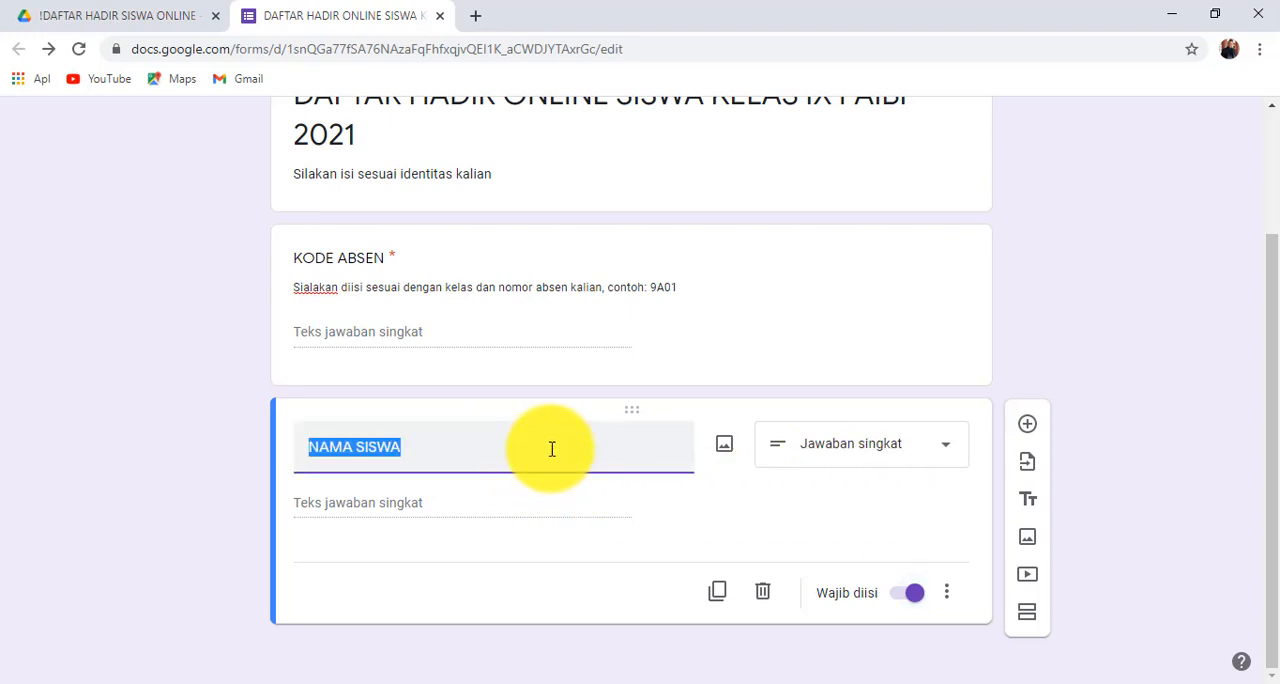
- Add a question titled KELAS below NAMA SISWA, keeping Pilihan ganda as its answer type
{"action": "left_click", "coordinate": [1029, 427]}
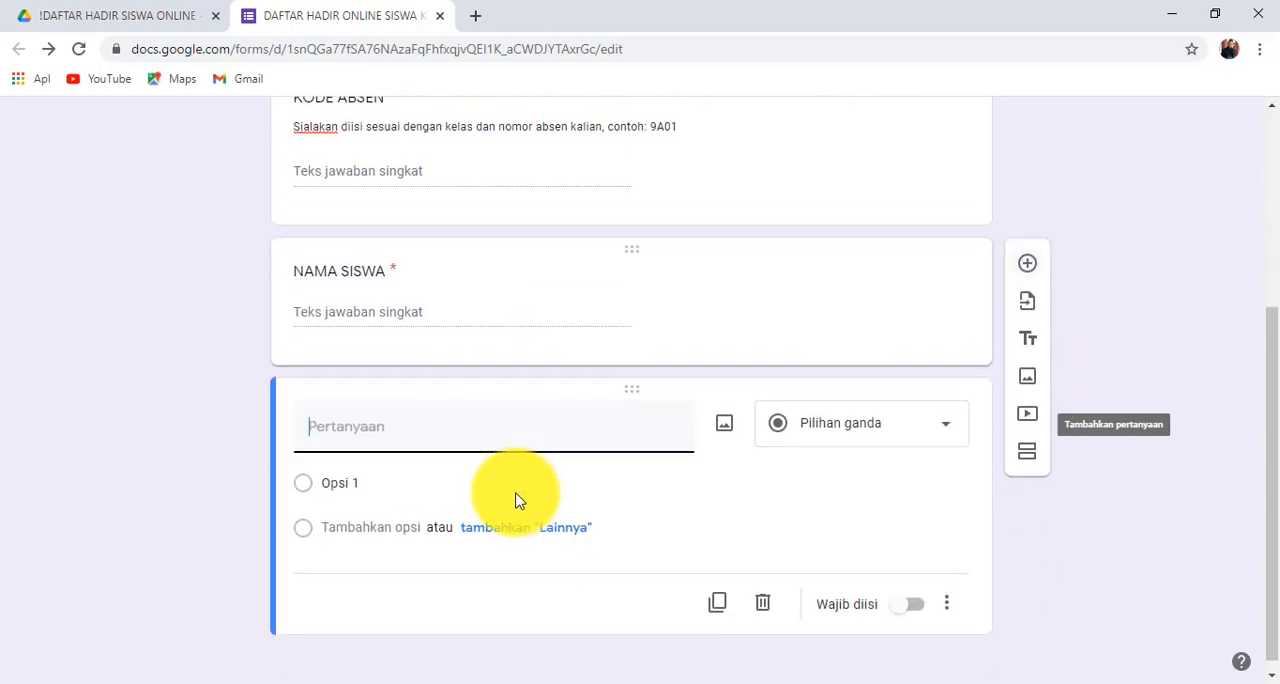
{"action": "type", "text": "KELAS"}
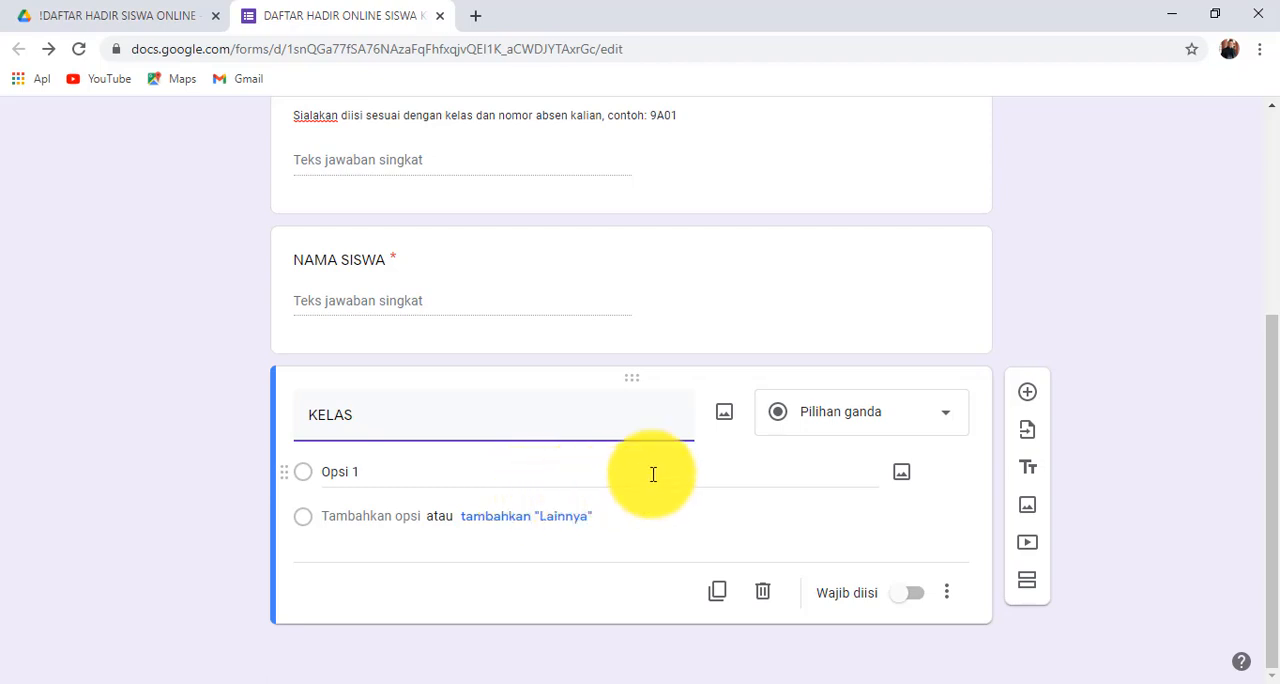
{"action": "left_click", "coordinate": [866, 426]}
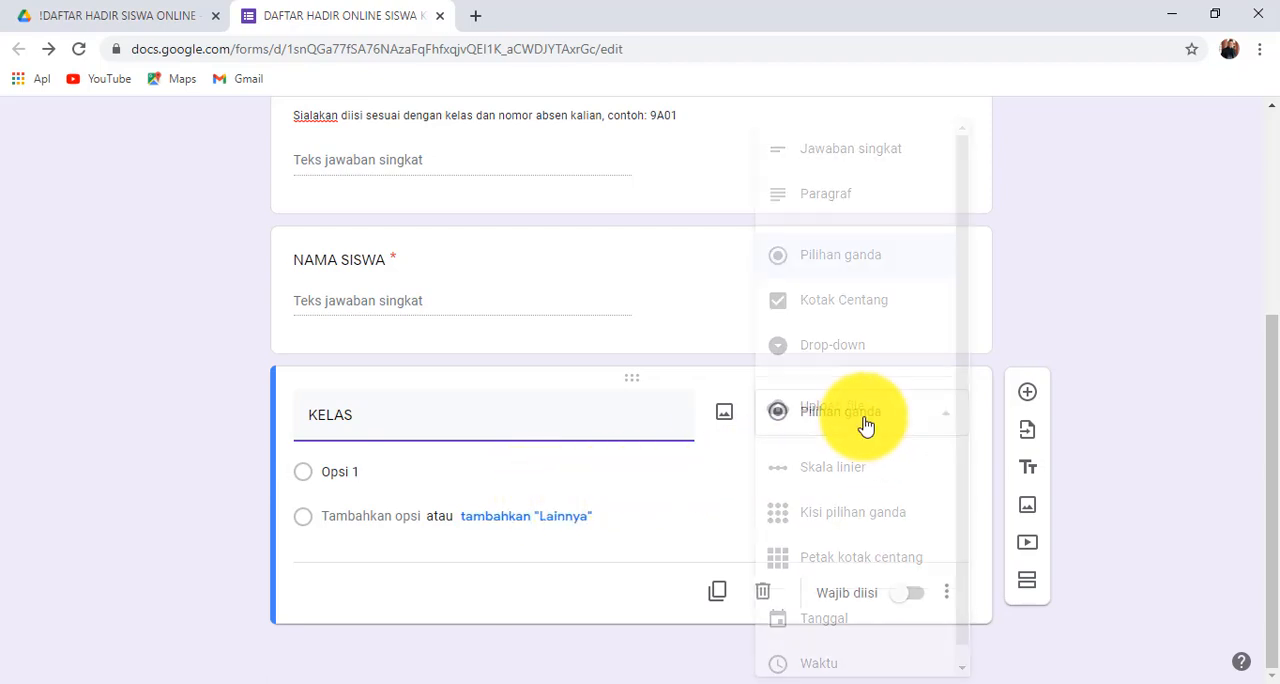
{"action": "left_click", "coordinate": [686, 362]}
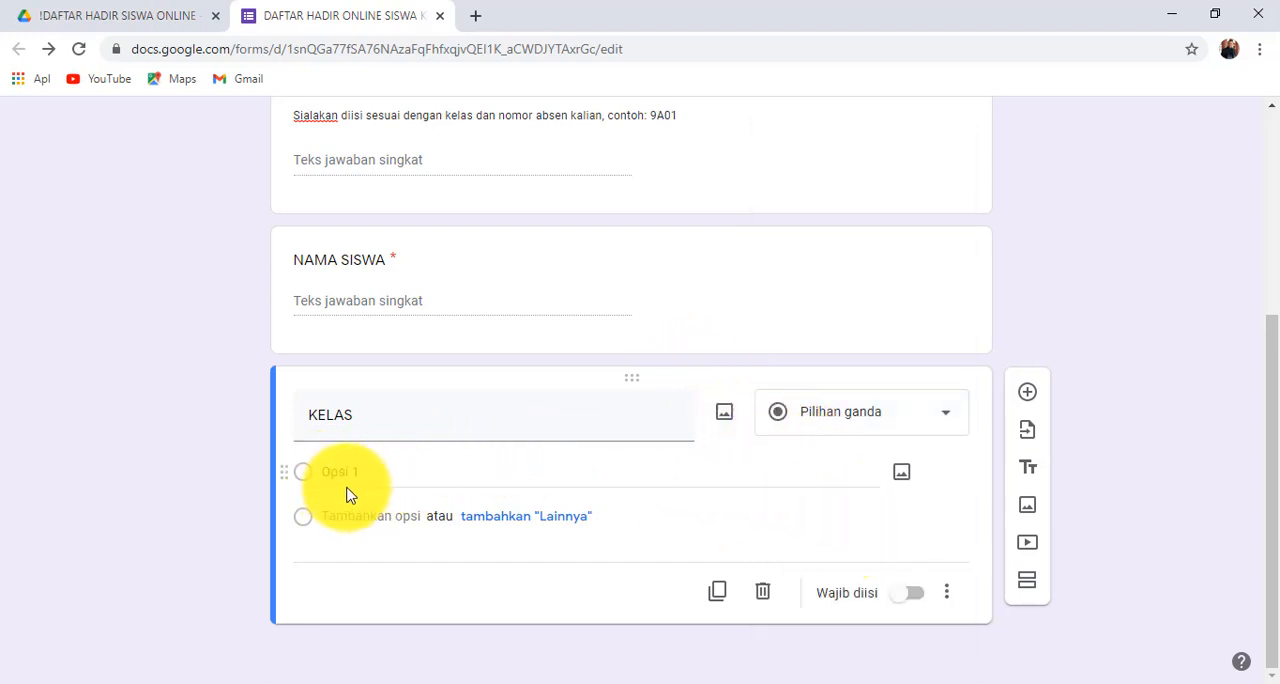
{"action": "left_click", "coordinate": [835, 418]}
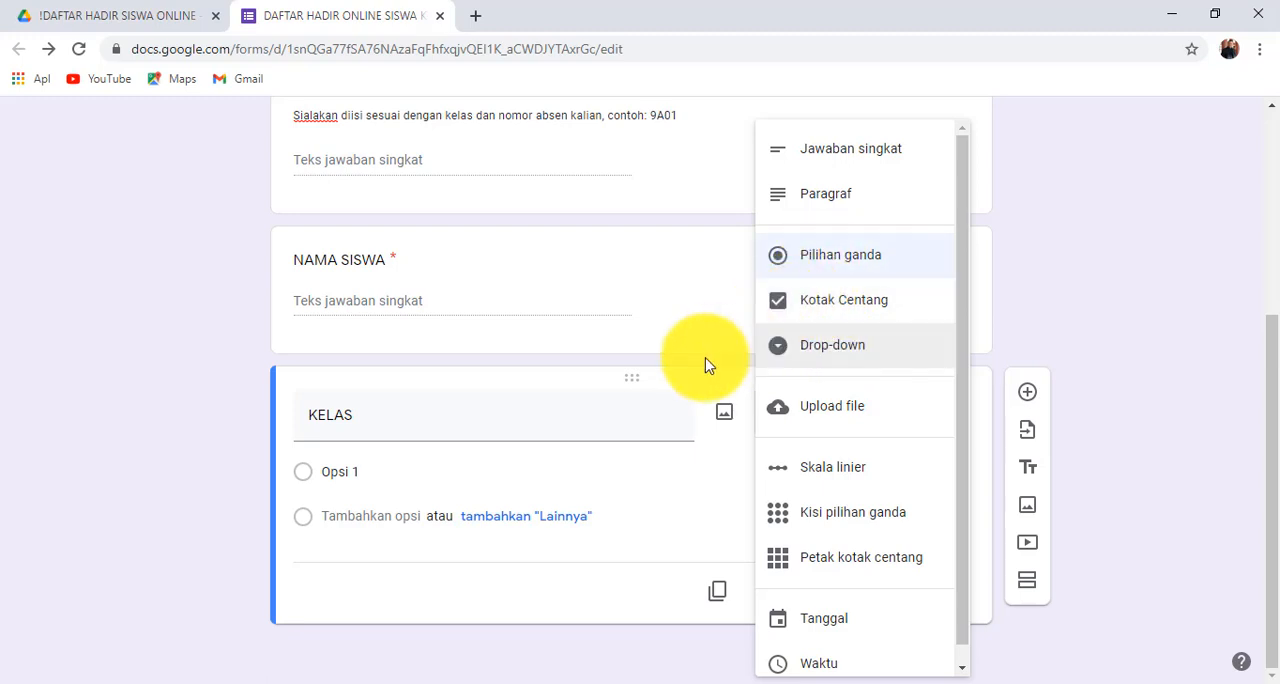
- Enter IX A as the first answer option of the KELAS question
{"action": "left_click", "coordinate": [451, 465]}
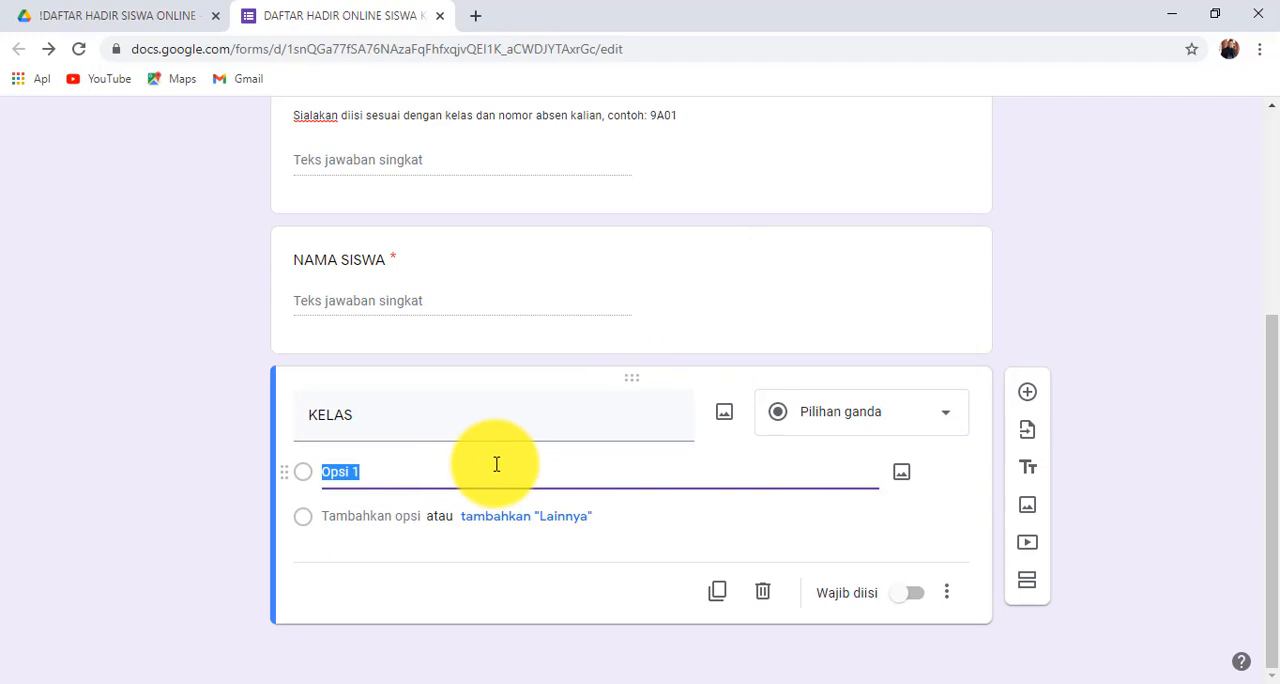
{"action": "type", "text": "9A"}
{"action": "key", "text": "Return"}
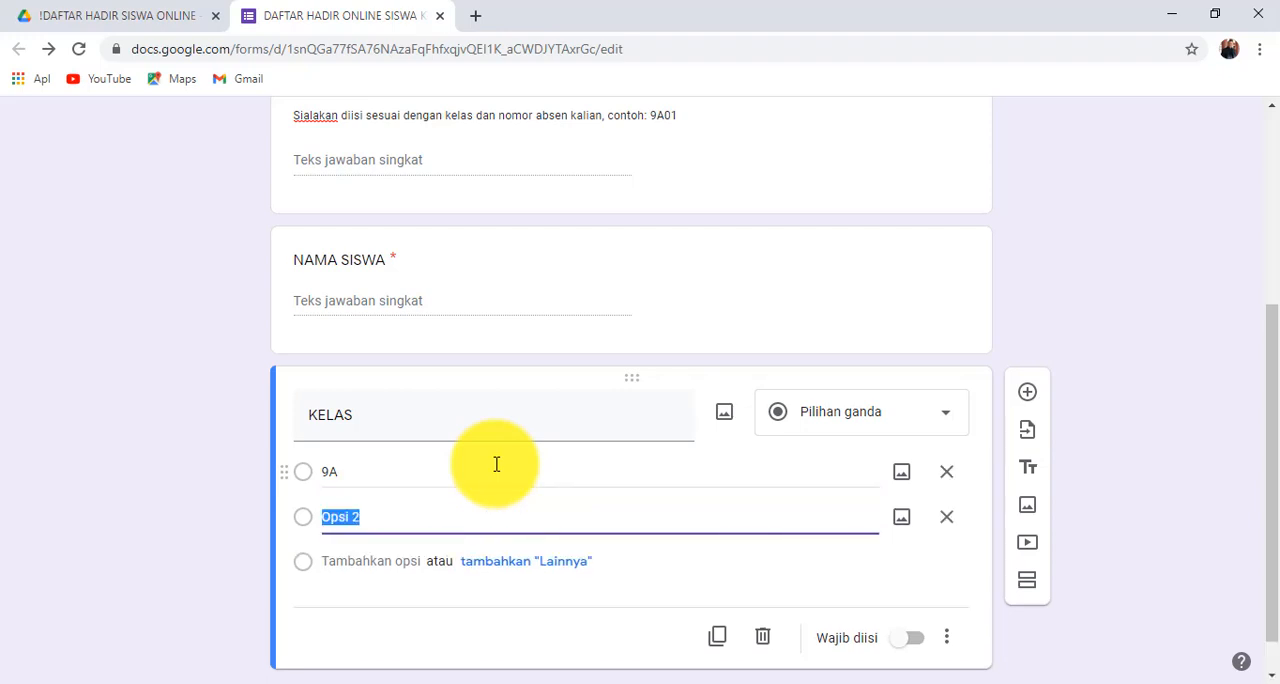
{"action": "left_click", "coordinate": [451, 460]}
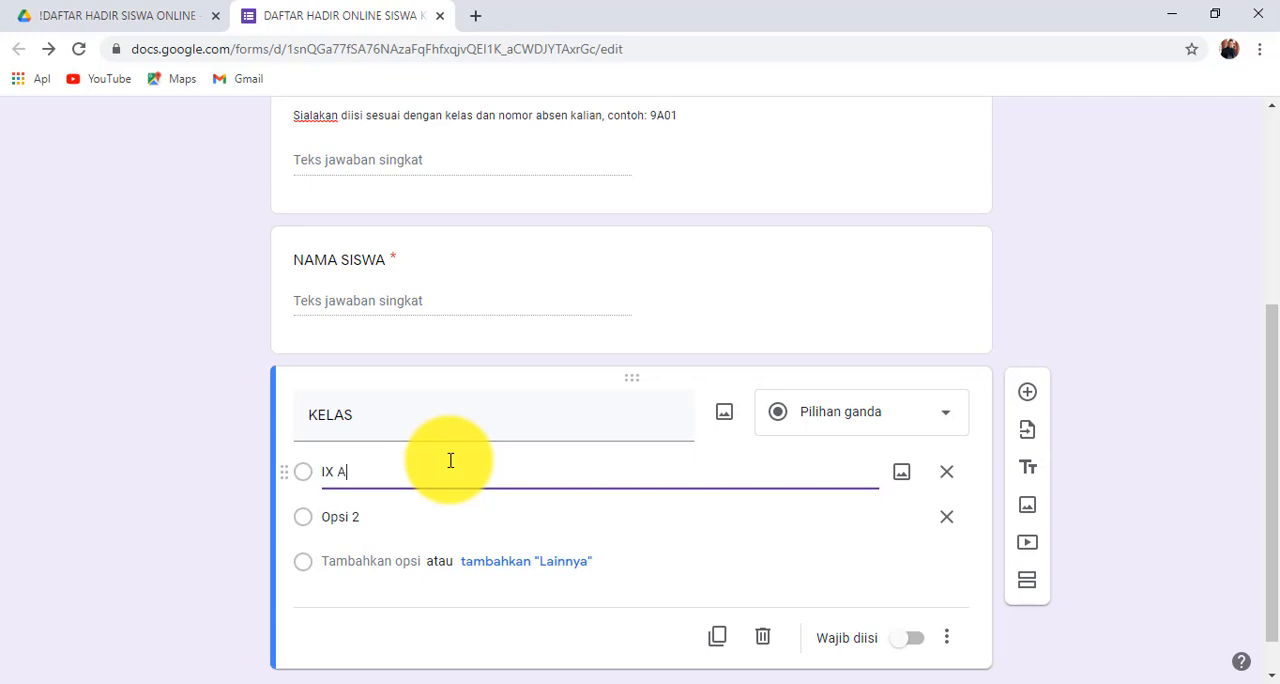
- Add IX B, IX C, IX D and IX E as the remaining answer options of the KELAS question
{"action": "left_click", "coordinate": [432, 518]}
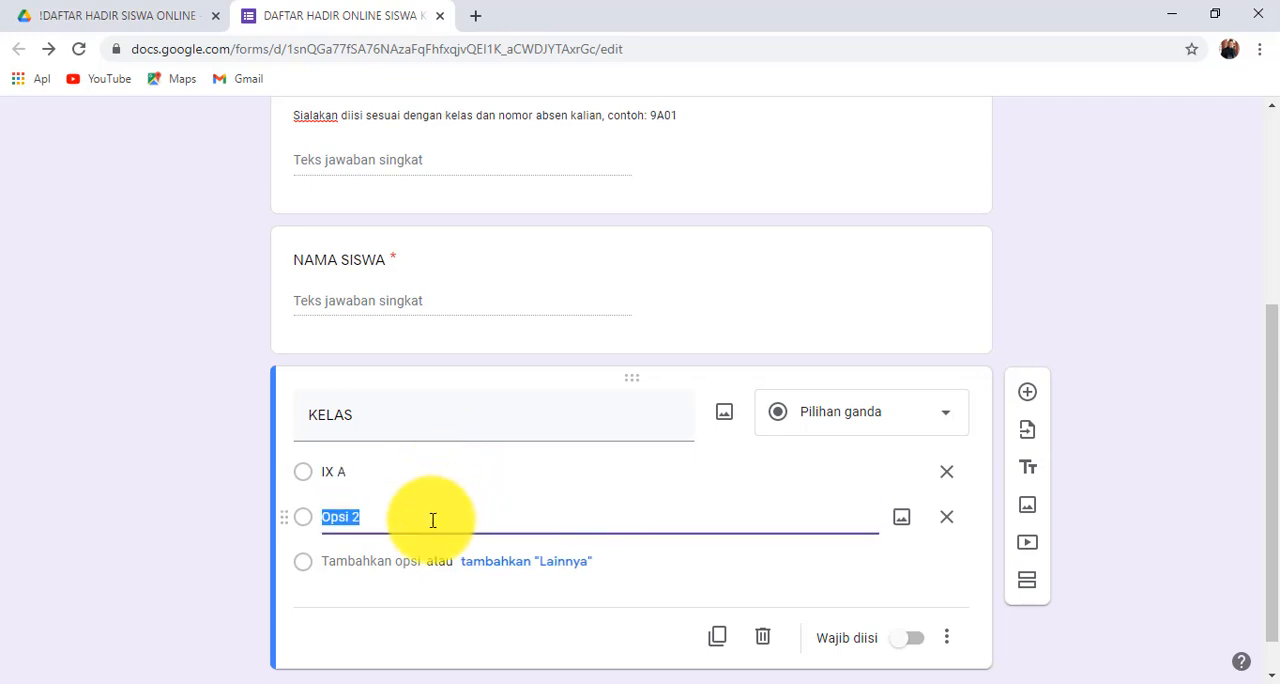
{"action": "type", "text": "I"}
{"action": "key", "text": "Return"}
{"action": "type", "text": "IX"}
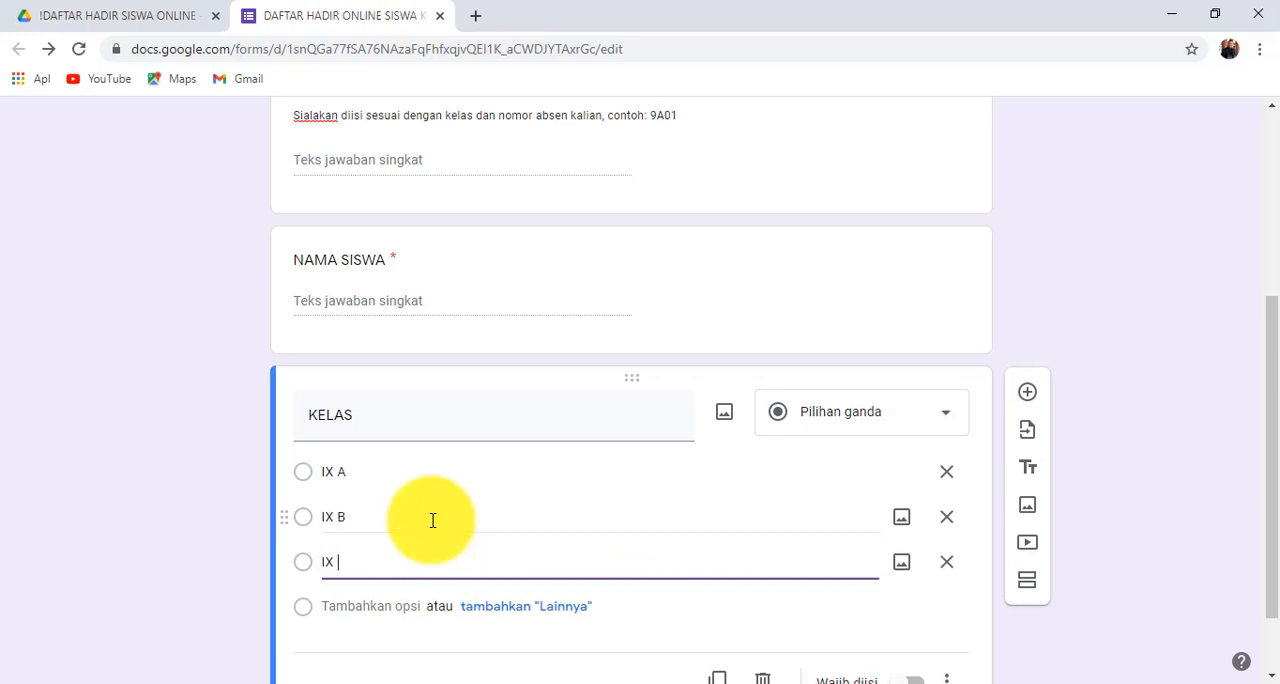
{"action": "type", "text": " C"}
{"action": "key", "text": "Return"}
{"action": "type", "text": "I"}
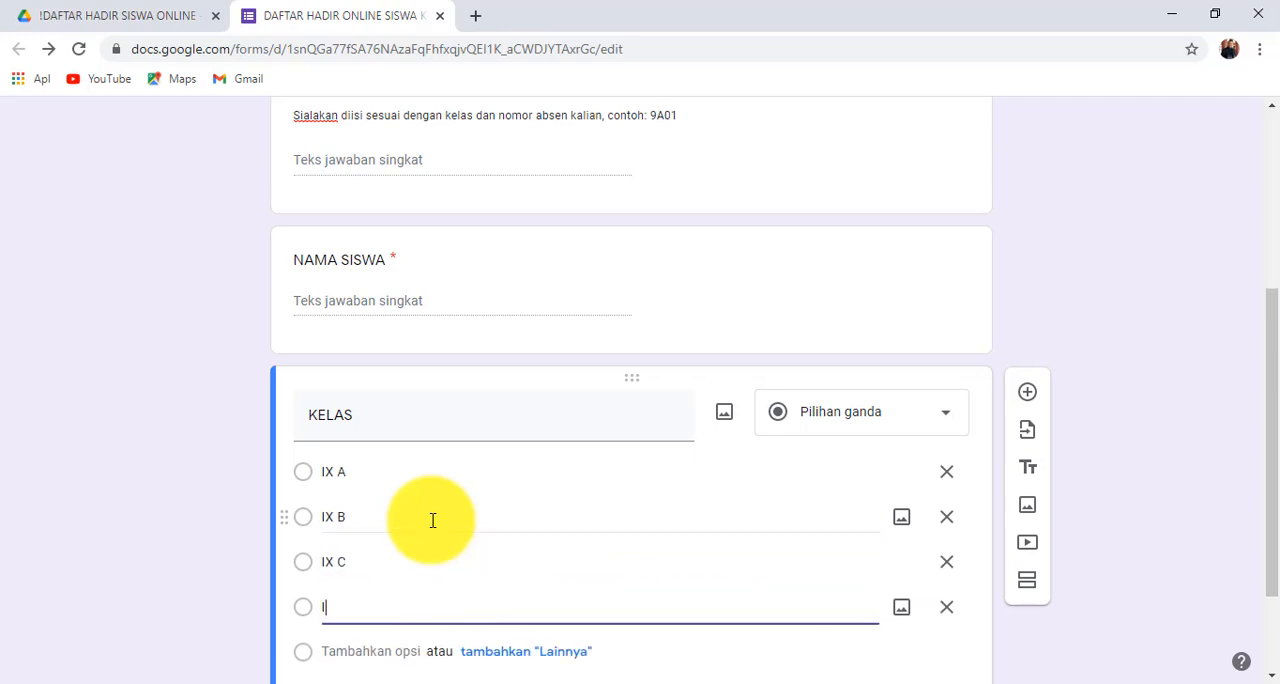
{"action": "type", "text": "X D"}
{"action": "key", "text": "Return"}
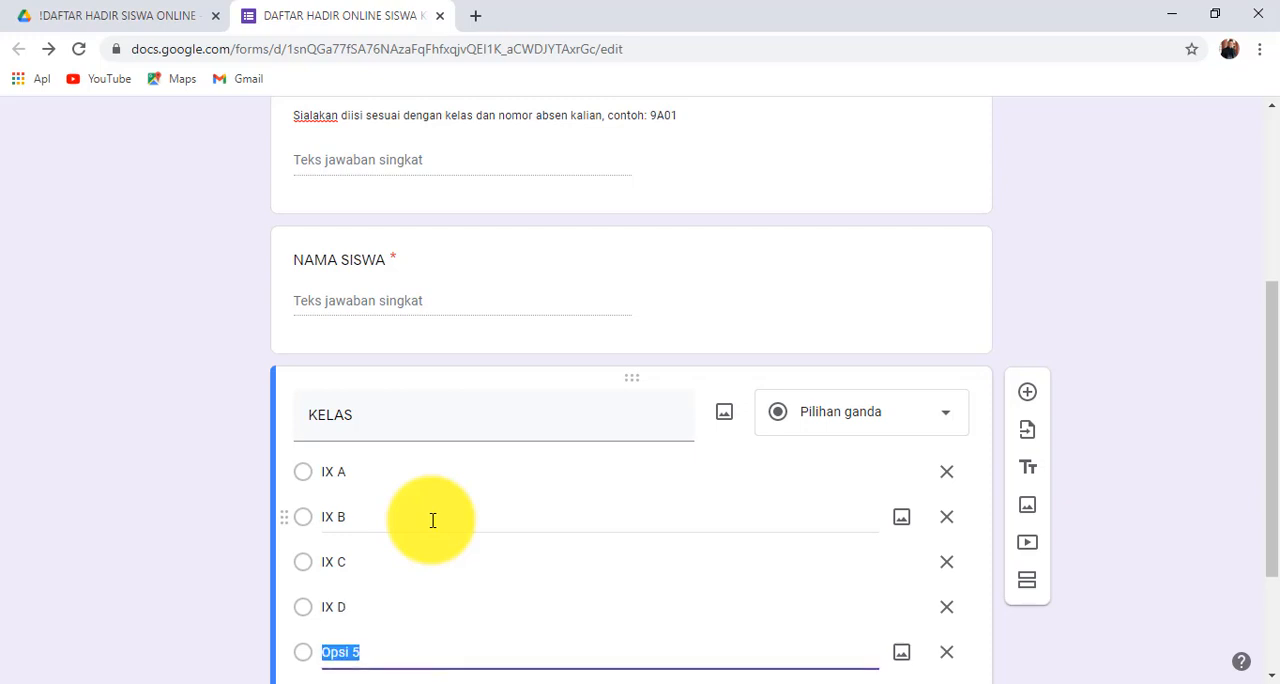
{"action": "type", "text": "IX E"}
{"action": "scroll", "coordinate": [432, 520], "scroll_direction": "down", "scroll_amount": 2}
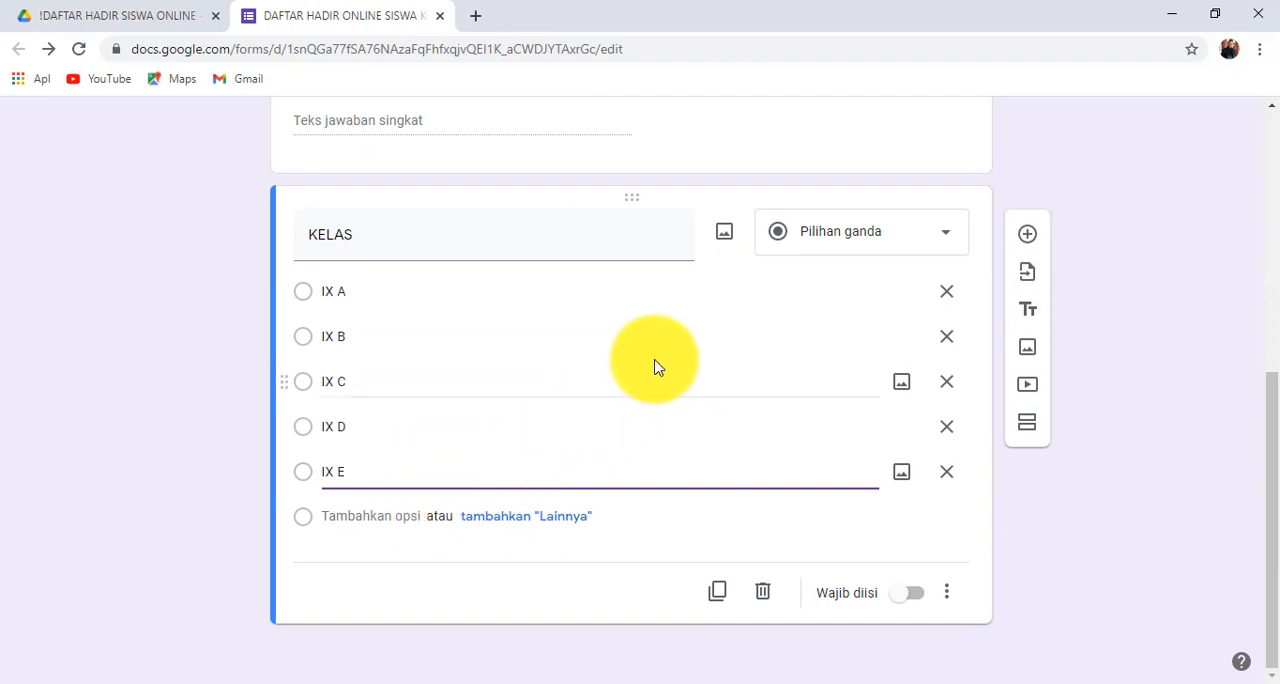
- Try the Drop-down answer type on the KELAS question and return it to Pilihan ganda
{"action": "left_click", "coordinate": [567, 242]}
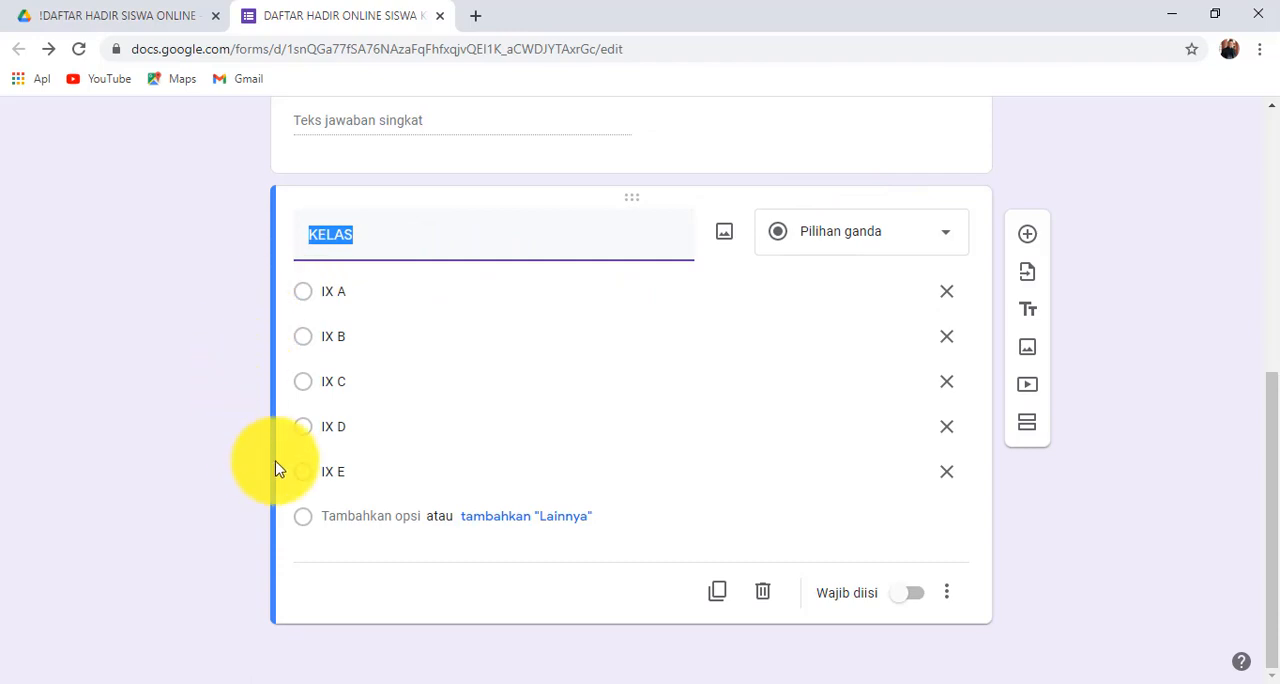
{"action": "left_click", "coordinate": [806, 243]}
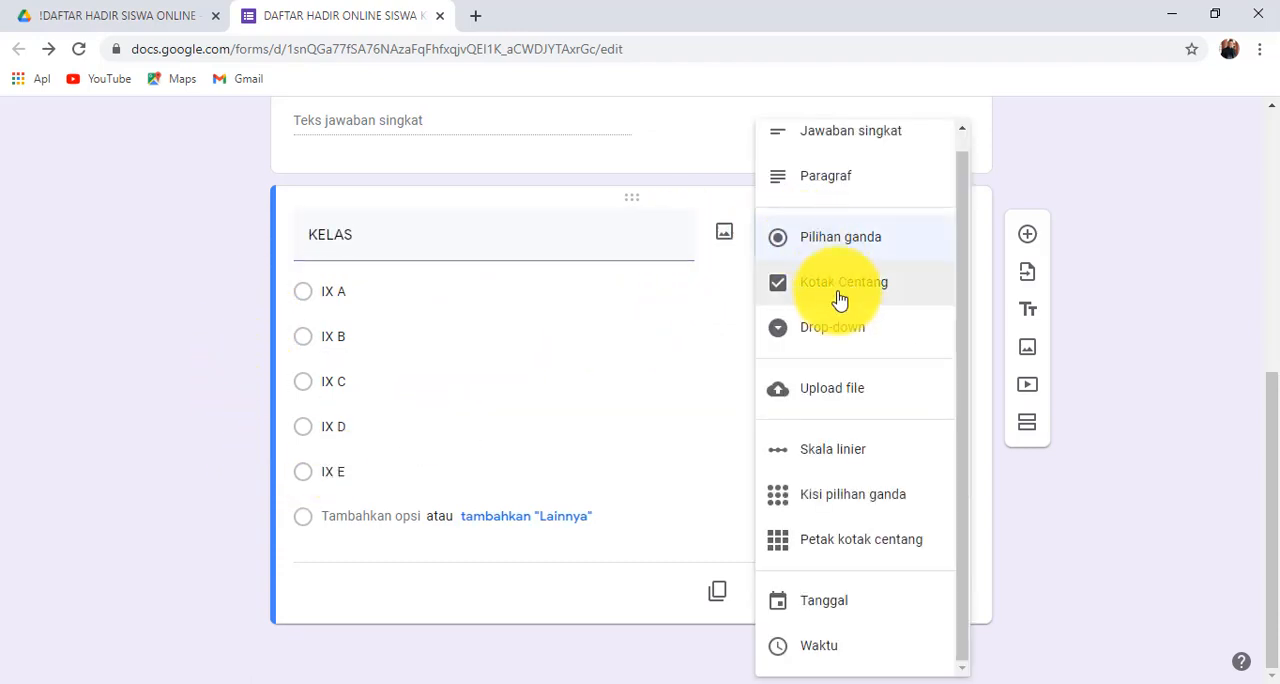
{"action": "left_click", "coordinate": [843, 336]}
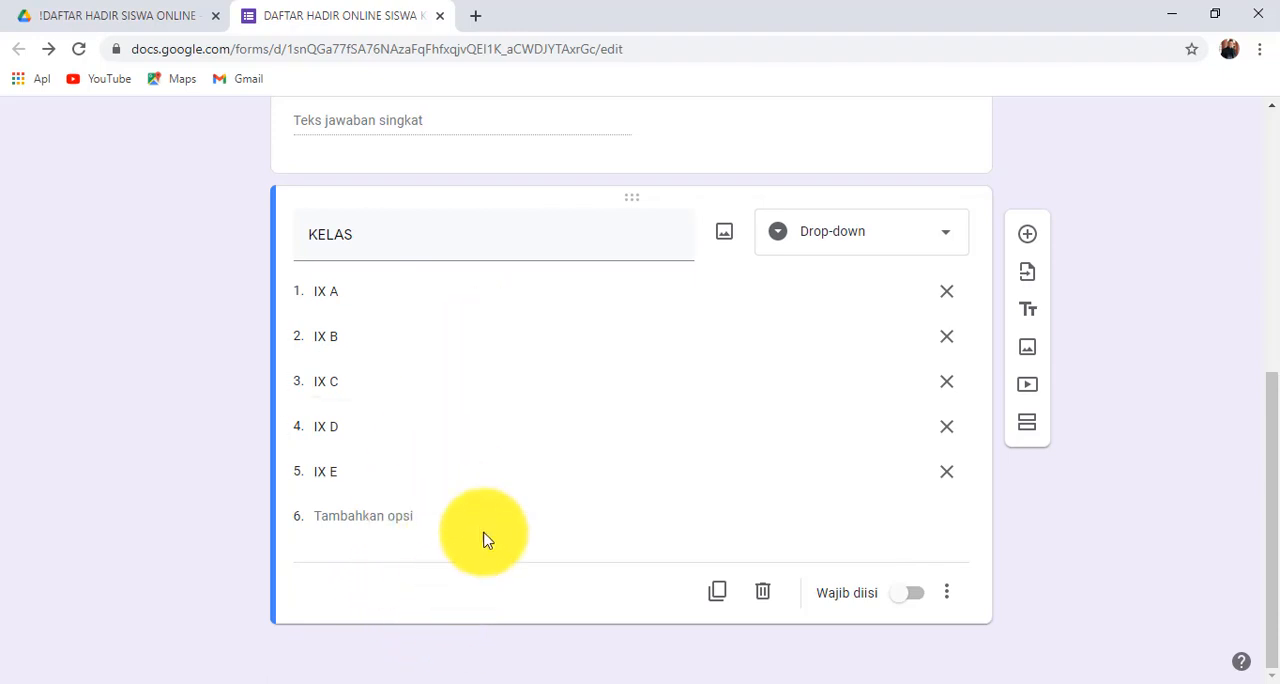
{"action": "left_click", "coordinate": [847, 251]}
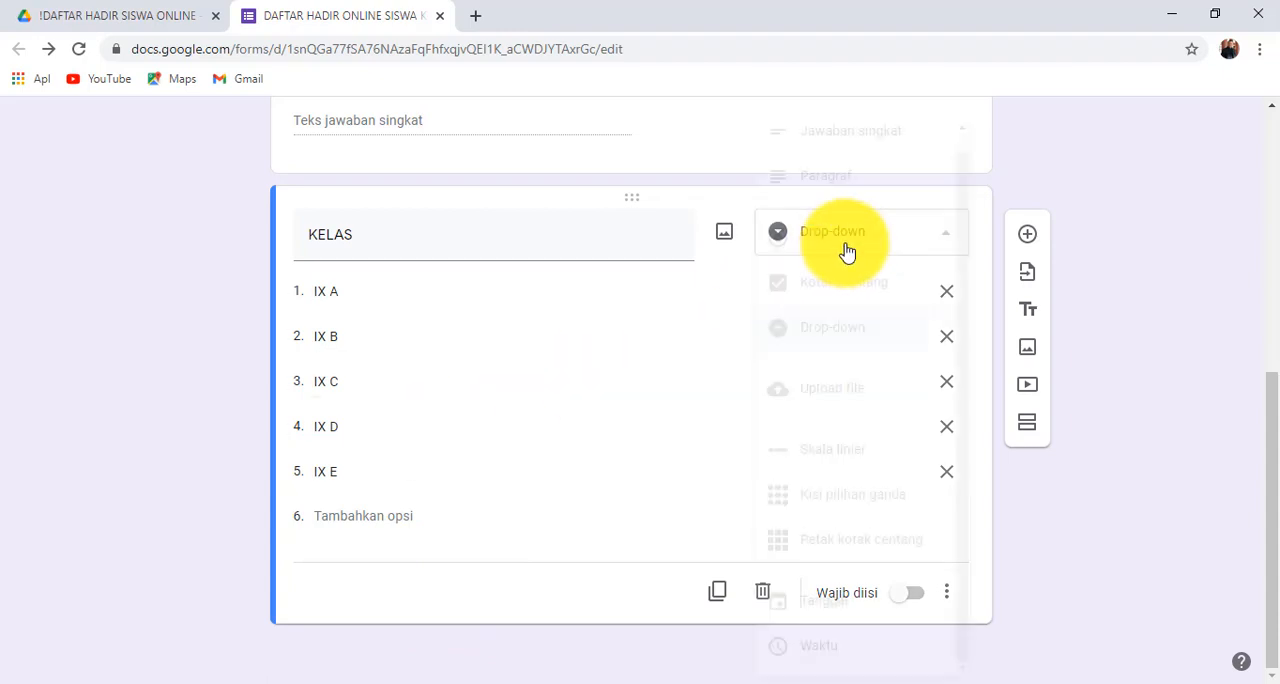
{"action": "left_click", "coordinate": [846, 250]}
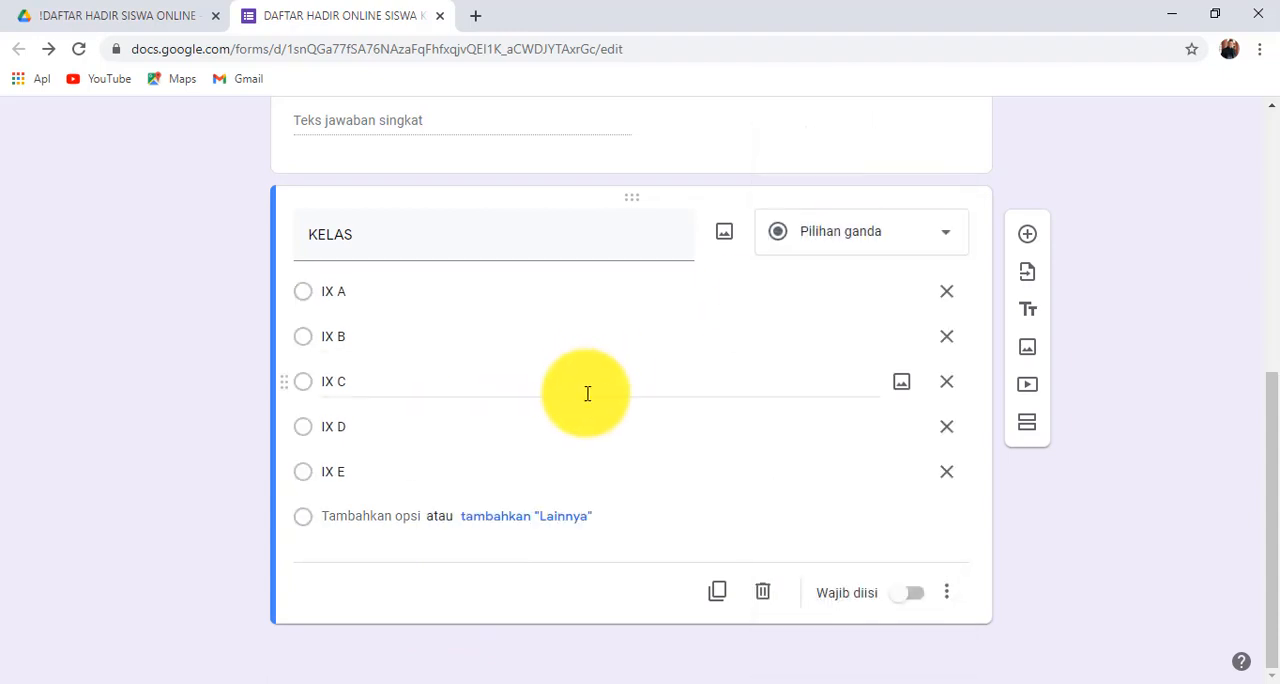
- Make the KELAS question required and add a multiple-choice question titled KEHADIRAN below it
{"action": "left_click", "coordinate": [916, 596]}
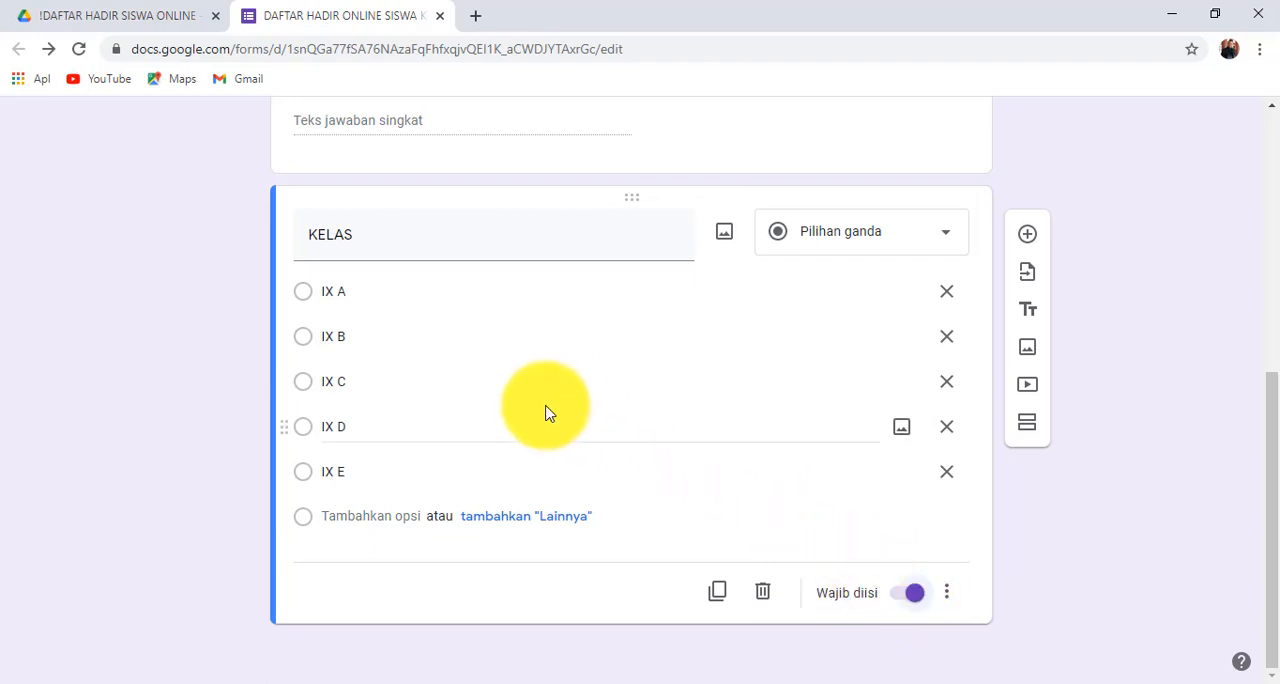
{"action": "scroll", "coordinate": [545, 413], "scroll_direction": "up", "scroll_amount": 1}
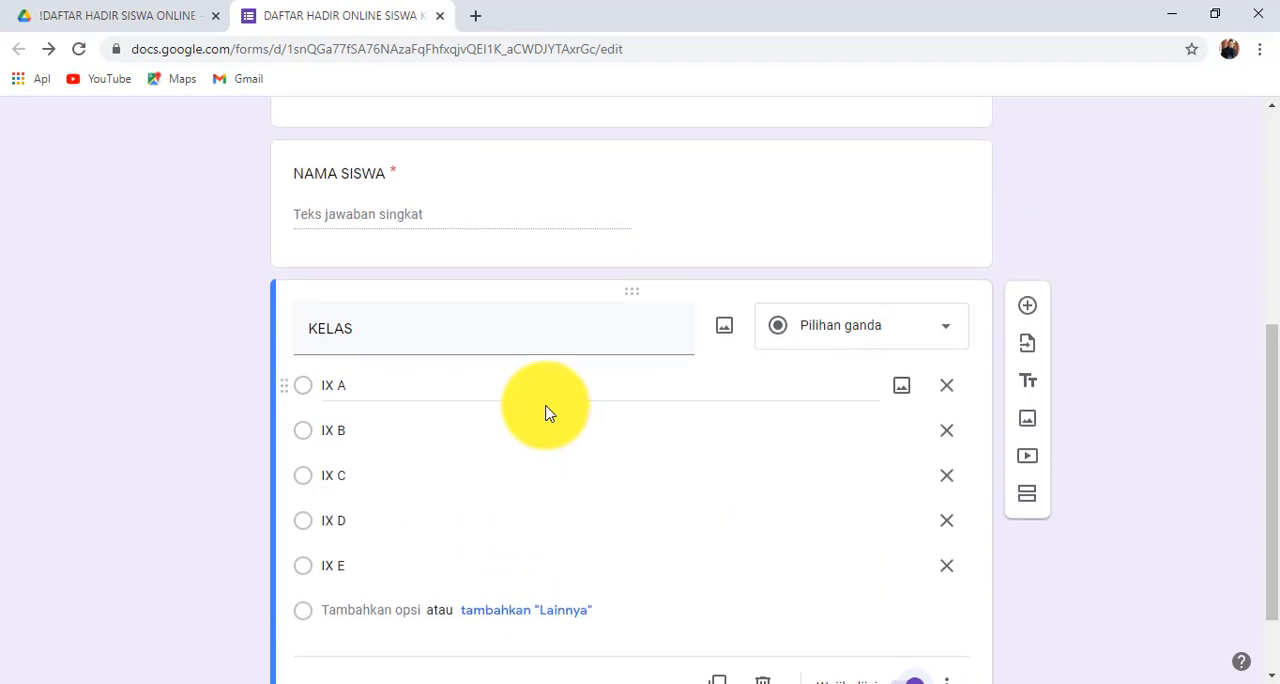
{"action": "left_click", "coordinate": [1030, 307]}
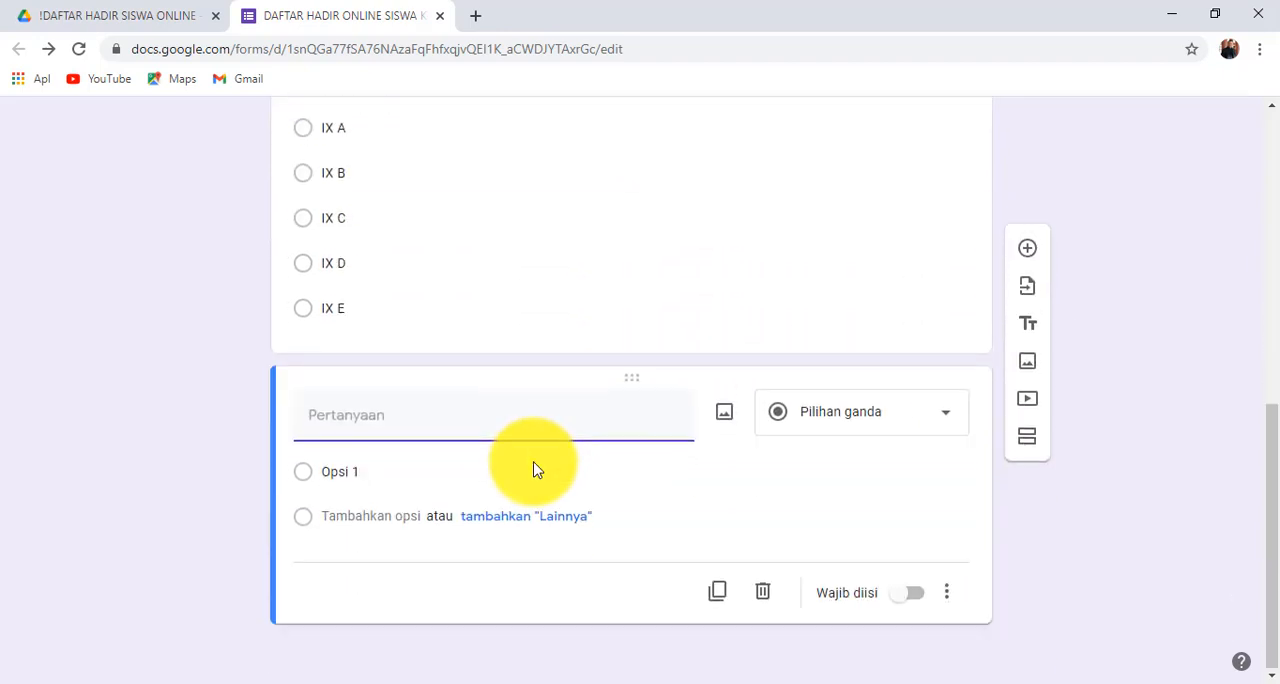
{"action": "type", "text": "KE"}
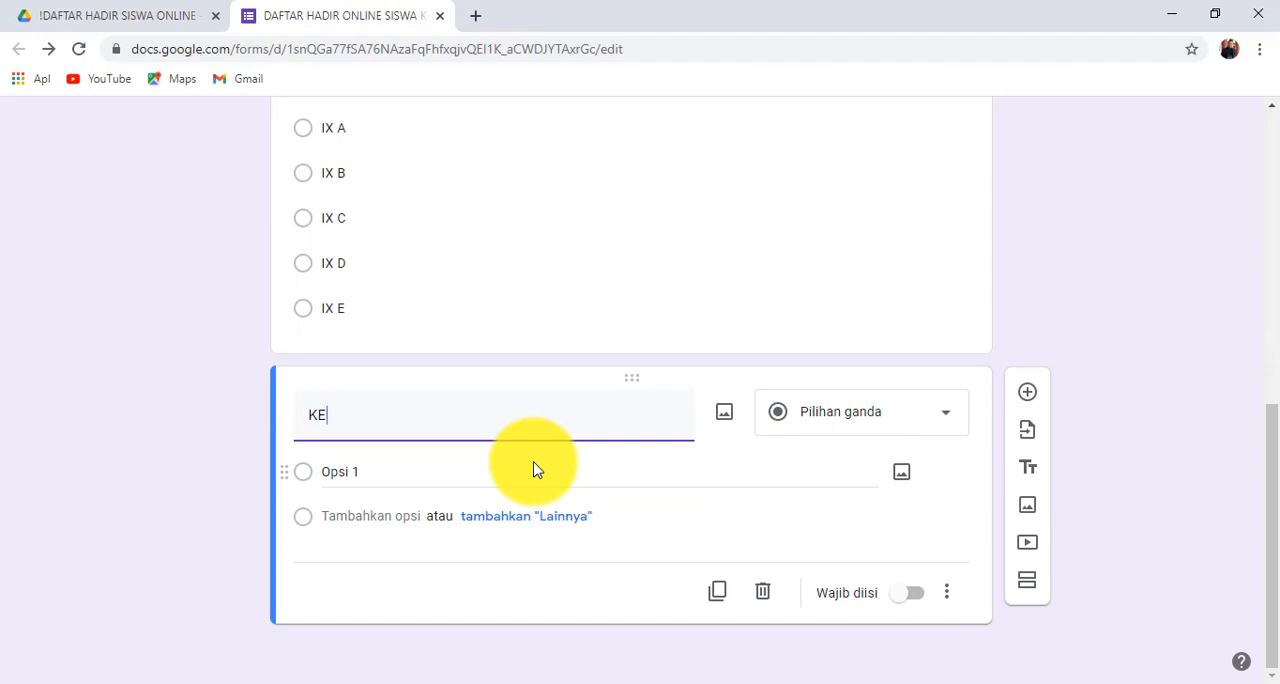
{"action": "type", "text": "HADIRAN"}
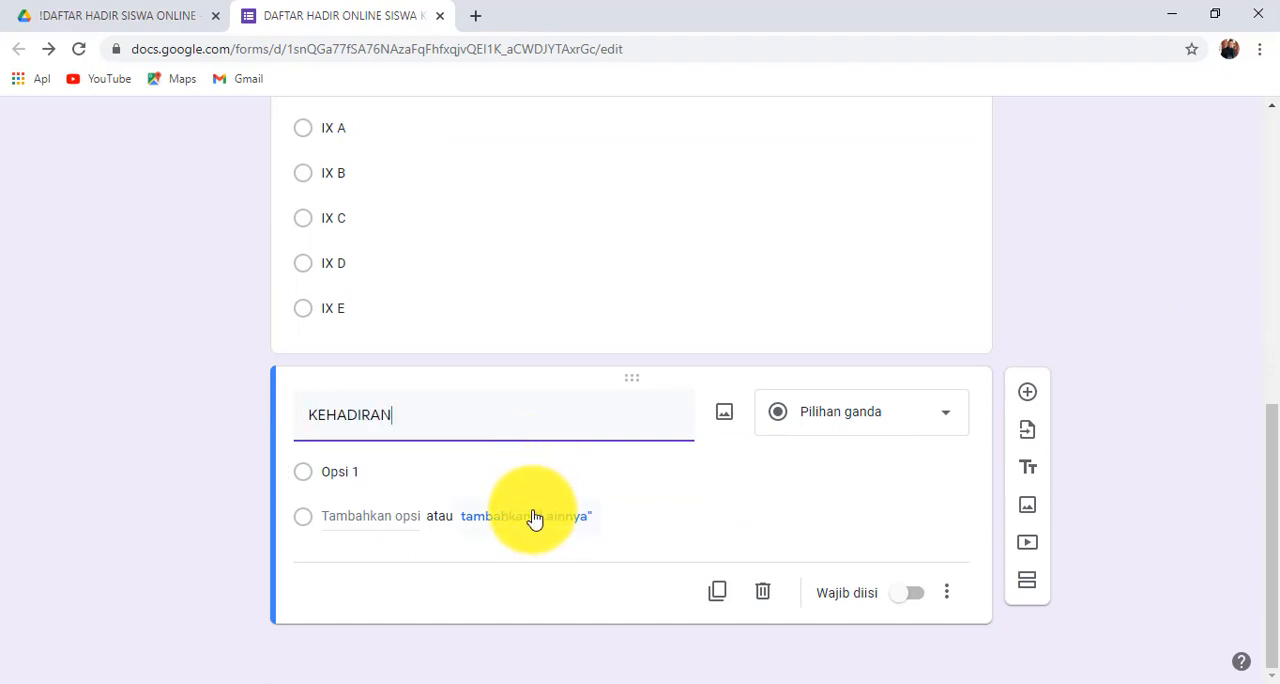
- Give the KEHADIRAN question the single answer option Hadir and make it required
{"action": "left_click", "coordinate": [440, 474]}
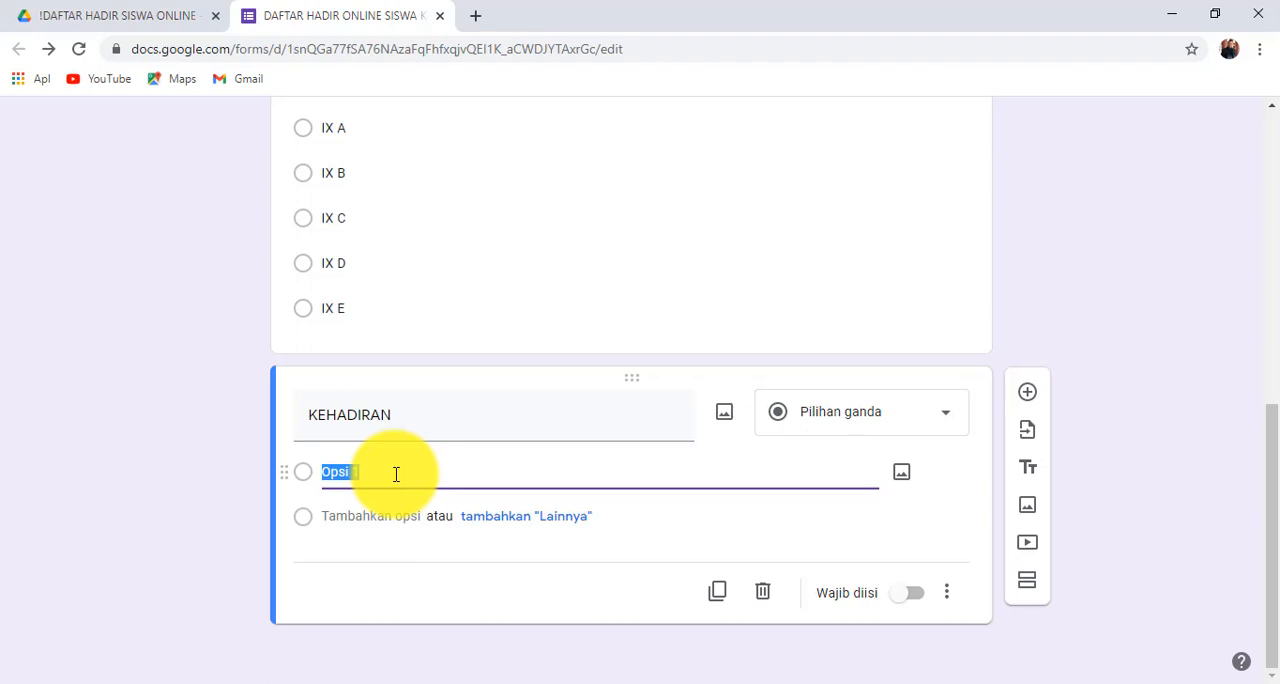
{"action": "type", "text": "Hadir"}
{"action": "left_click", "coordinate": [917, 597]}
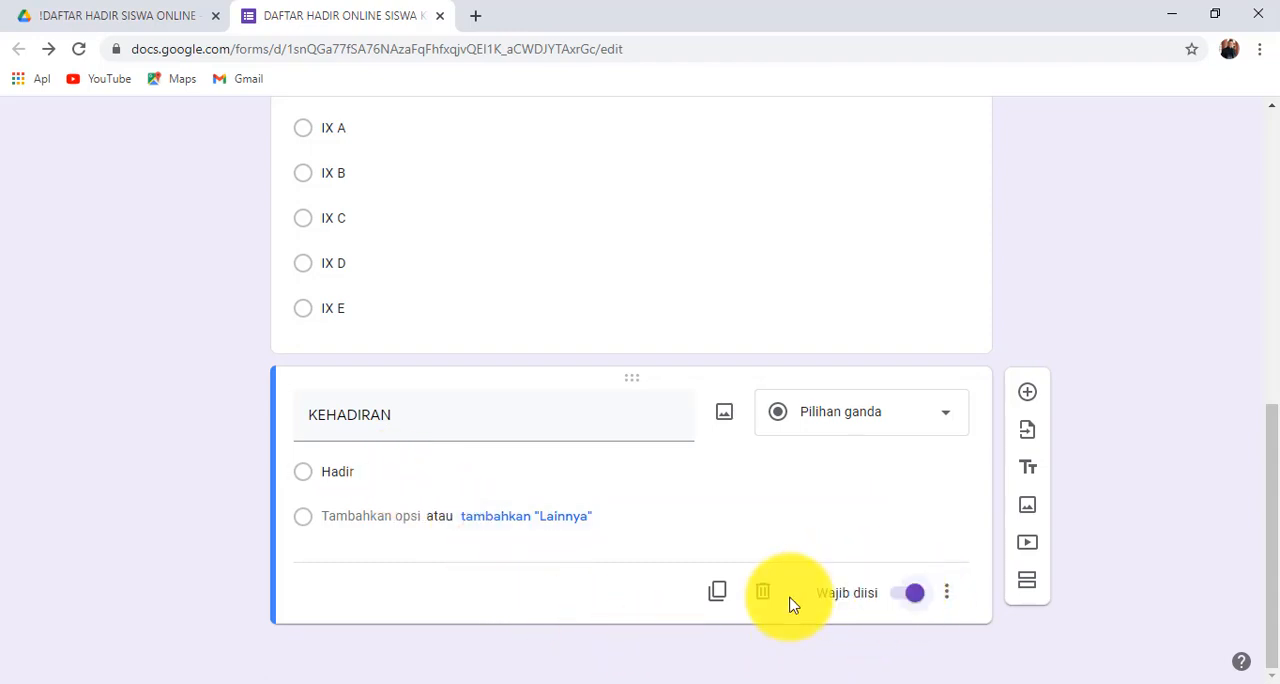
- Open the form's theme options and choose teal as the theme colour
{"action": "scroll", "coordinate": [646, 523], "scroll_direction": "up", "scroll_amount": 7}
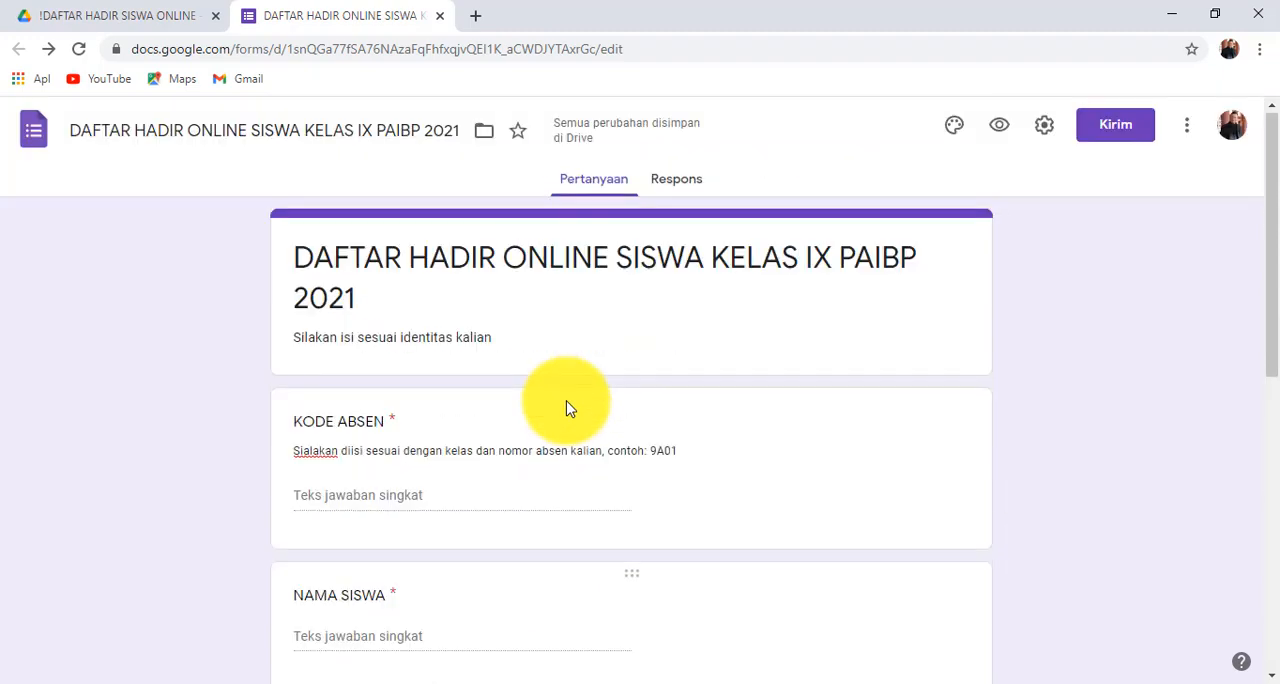
{"action": "scroll", "coordinate": [566, 400], "scroll_direction": "down", "scroll_amount": 8}
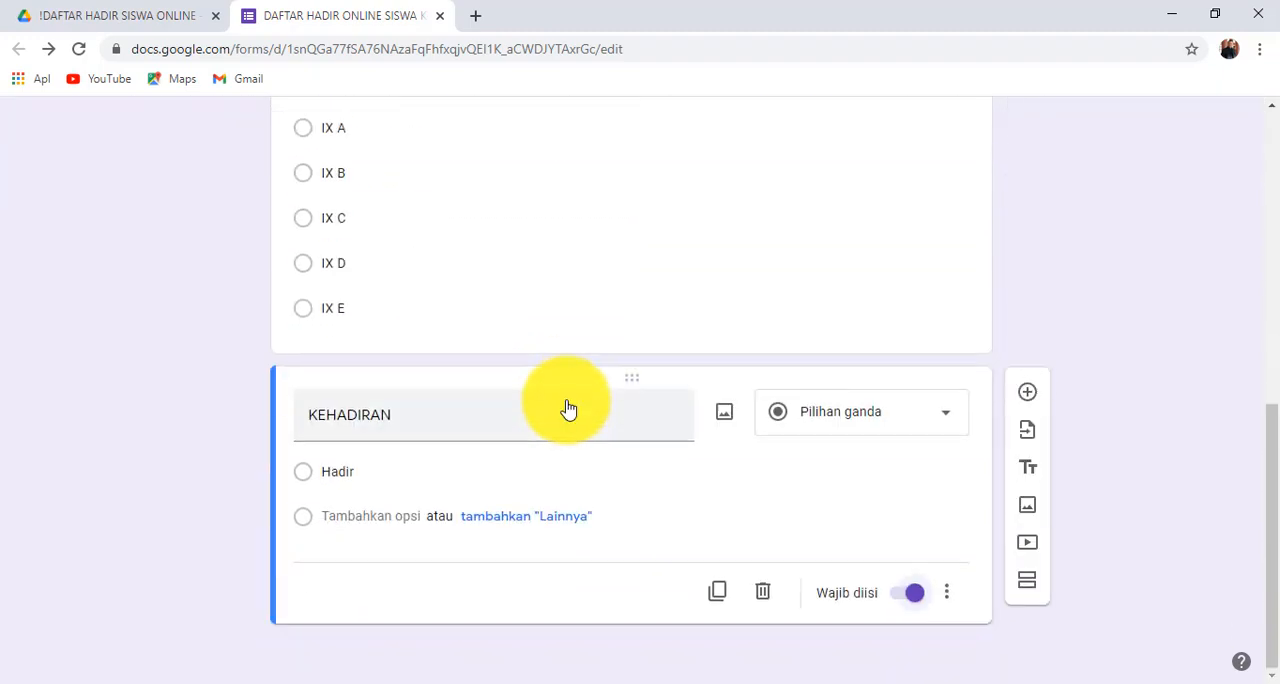
{"action": "scroll", "coordinate": [567, 408], "scroll_direction": "up", "scroll_amount": 8}
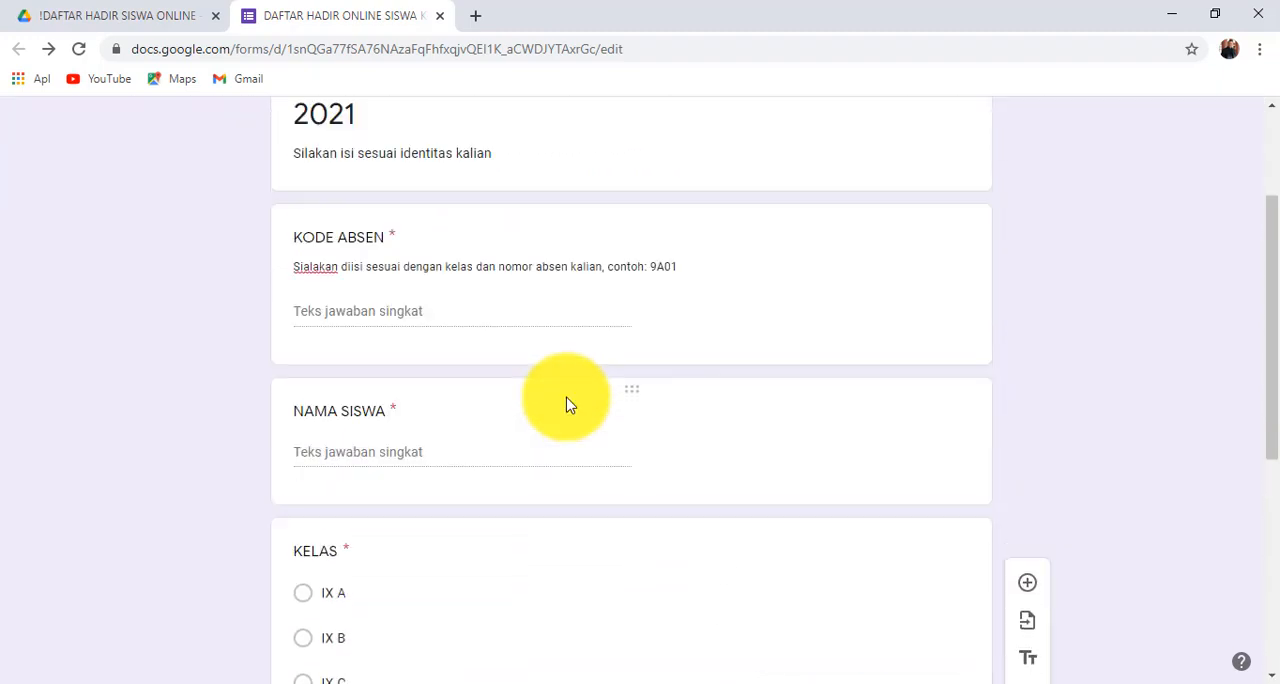
{"action": "scroll", "coordinate": [566, 405], "scroll_direction": "up", "scroll_amount": 2}
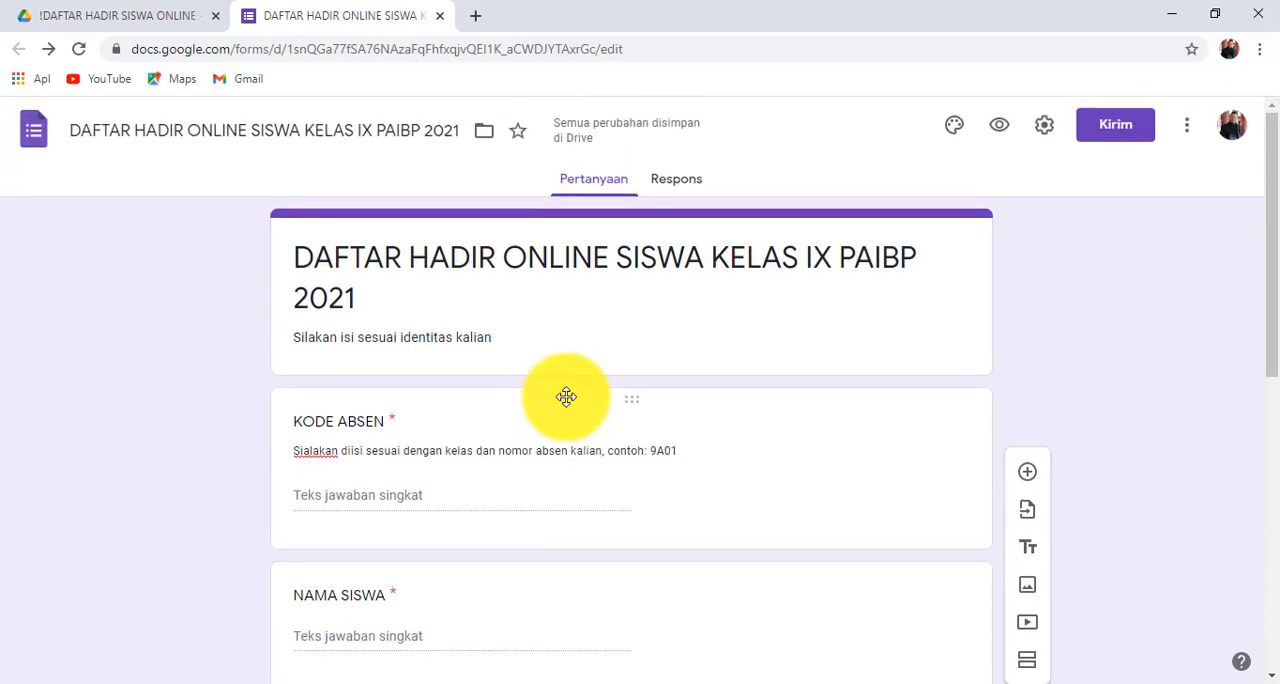
{"action": "left_click", "coordinate": [955, 127]}
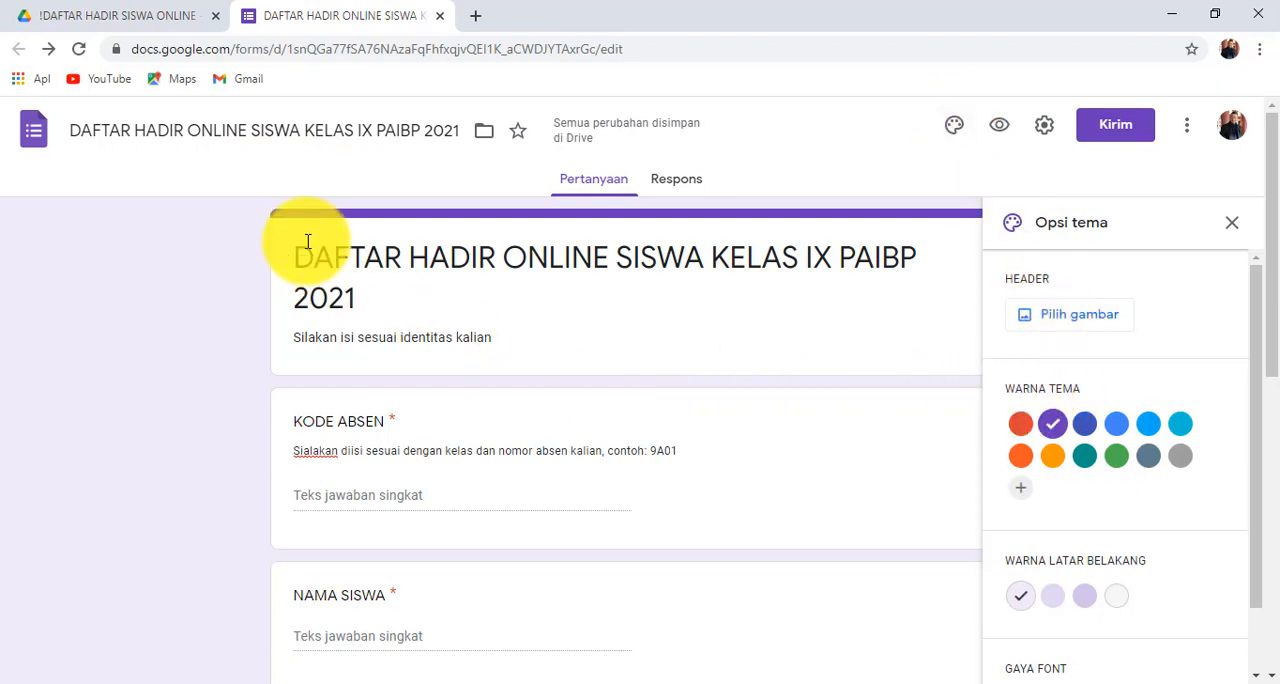
{"action": "left_click", "coordinate": [1086, 464]}
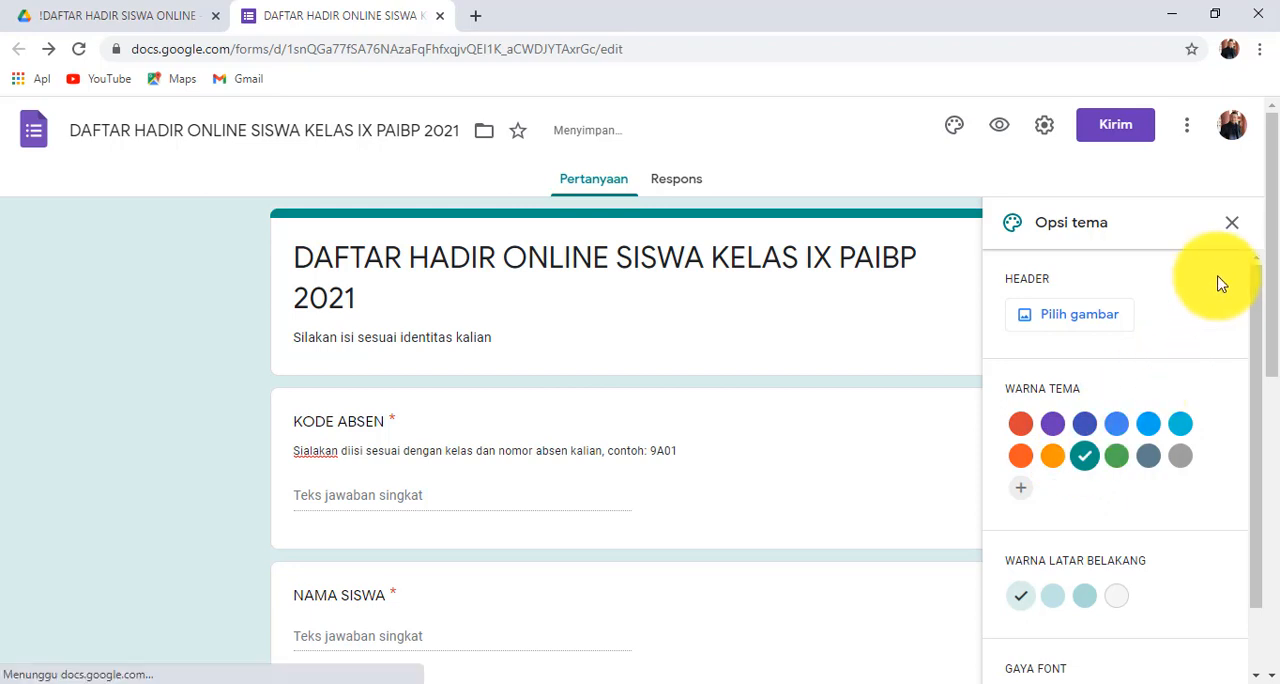
- Use the graduation caps photo from the Ilustrasi header images as the form's header and close the theme options
{"action": "left_click", "coordinate": [1107, 318]}
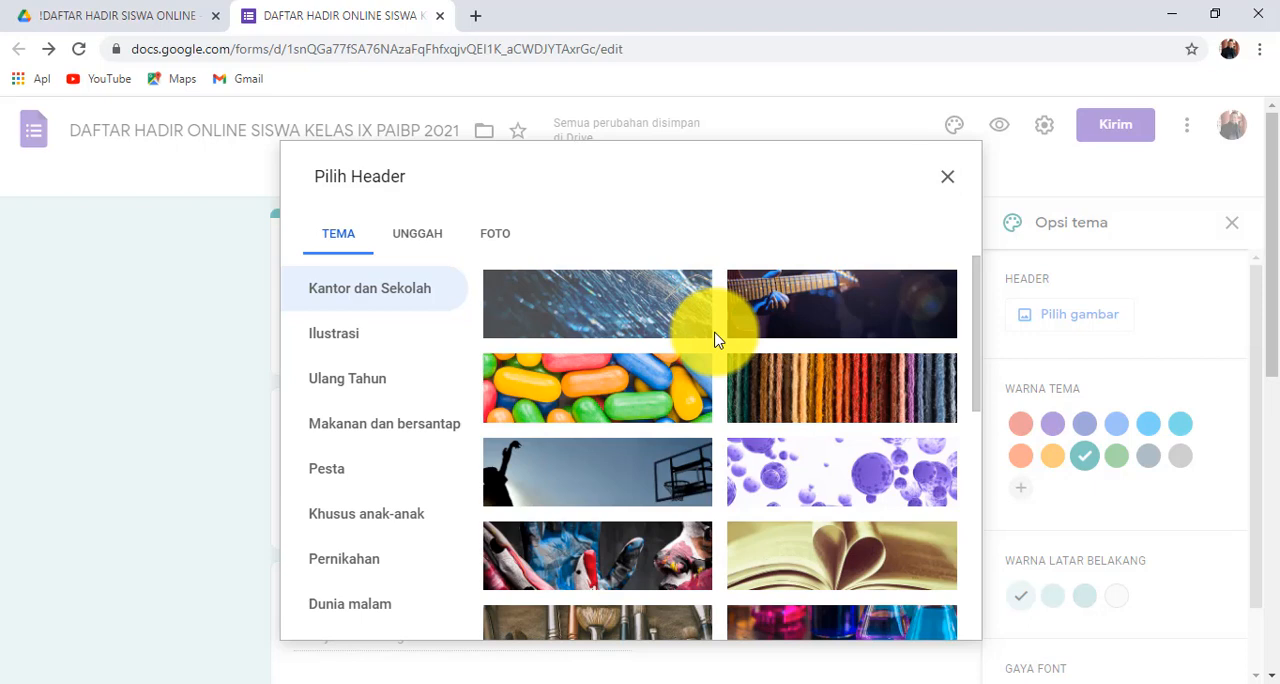
{"action": "left_click", "coordinate": [355, 344]}
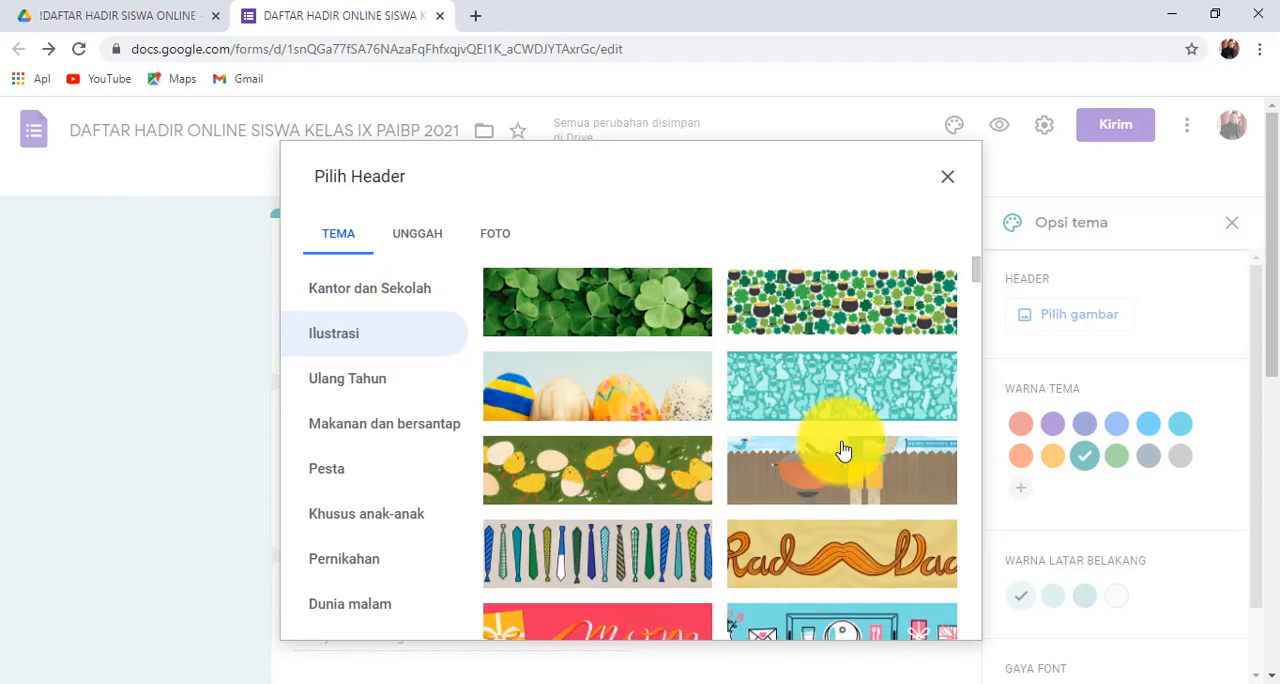
{"action": "scroll", "coordinate": [840, 450], "scroll_direction": "down", "scroll_amount": 3}
{"action": "scroll", "coordinate": [843, 453], "scroll_direction": "down", "scroll_amount": 1}
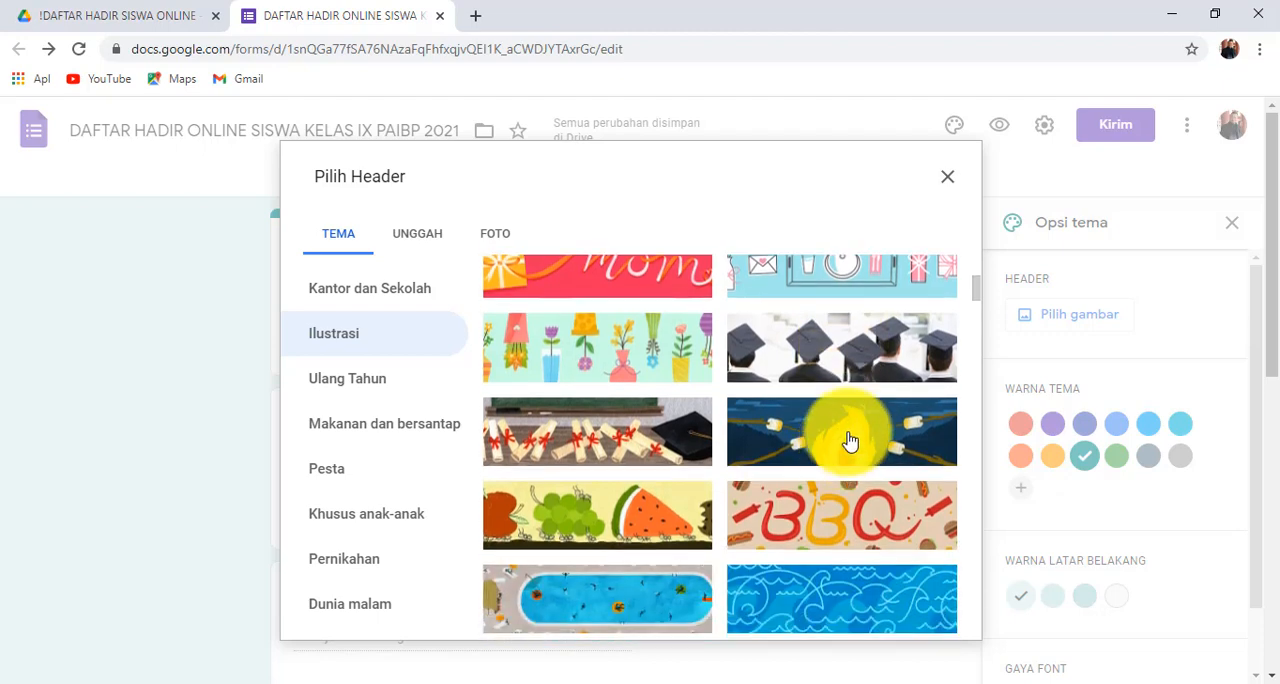
{"action": "left_click", "coordinate": [853, 382]}
{"action": "left_click", "coordinate": [929, 630]}
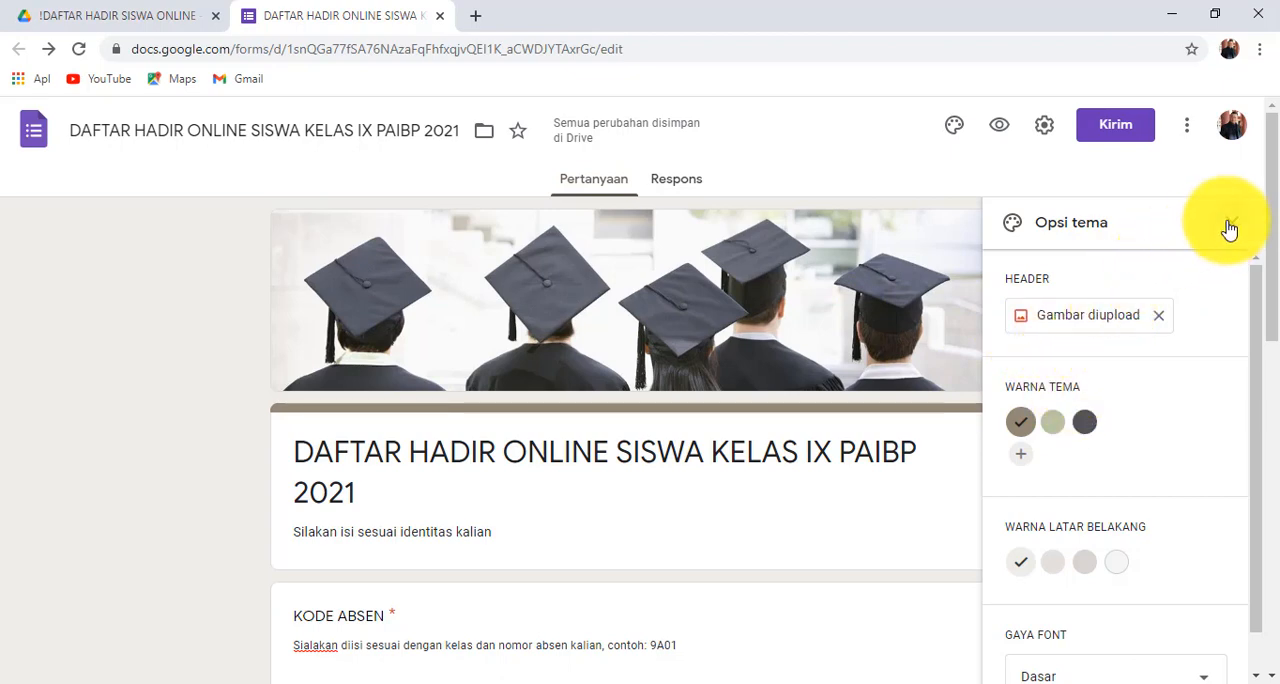
{"action": "left_click", "coordinate": [1229, 225]}
- Look over the restyled form and examine its questions in the respondent preview
{"action": "scroll", "coordinate": [688, 425], "scroll_direction": "down", "scroll_amount": 1}
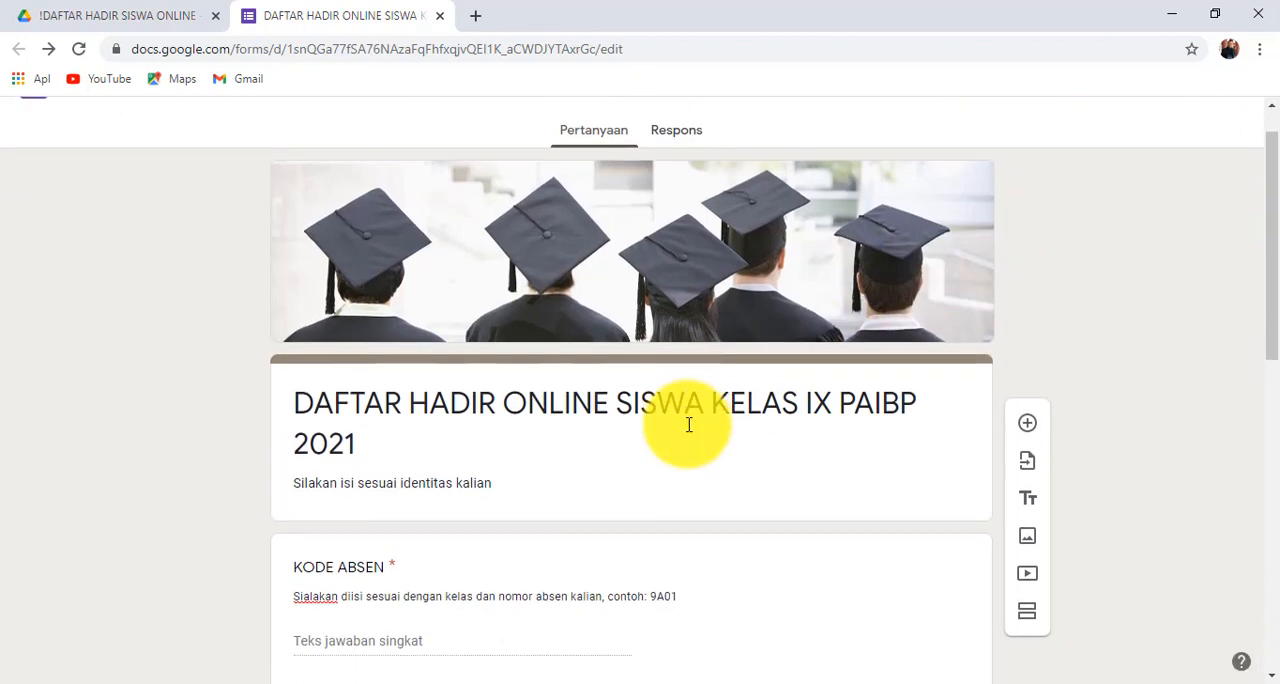
{"action": "scroll", "coordinate": [688, 425], "scroll_direction": "down", "scroll_amount": 2}
{"action": "scroll", "coordinate": [686, 430], "scroll_direction": "up", "scroll_amount": 3}
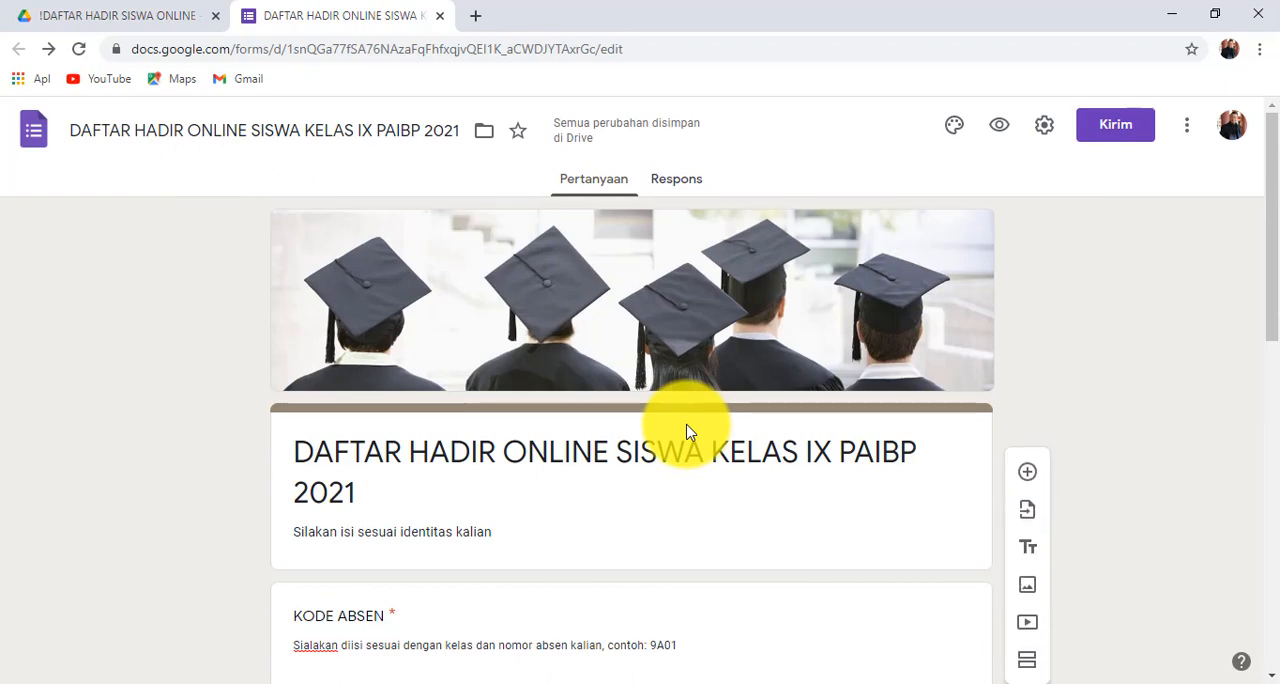
{"action": "scroll", "coordinate": [686, 425], "scroll_direction": "down", "scroll_amount": 5}
{"action": "scroll", "coordinate": [686, 429], "scroll_direction": "up", "scroll_amount": 5}
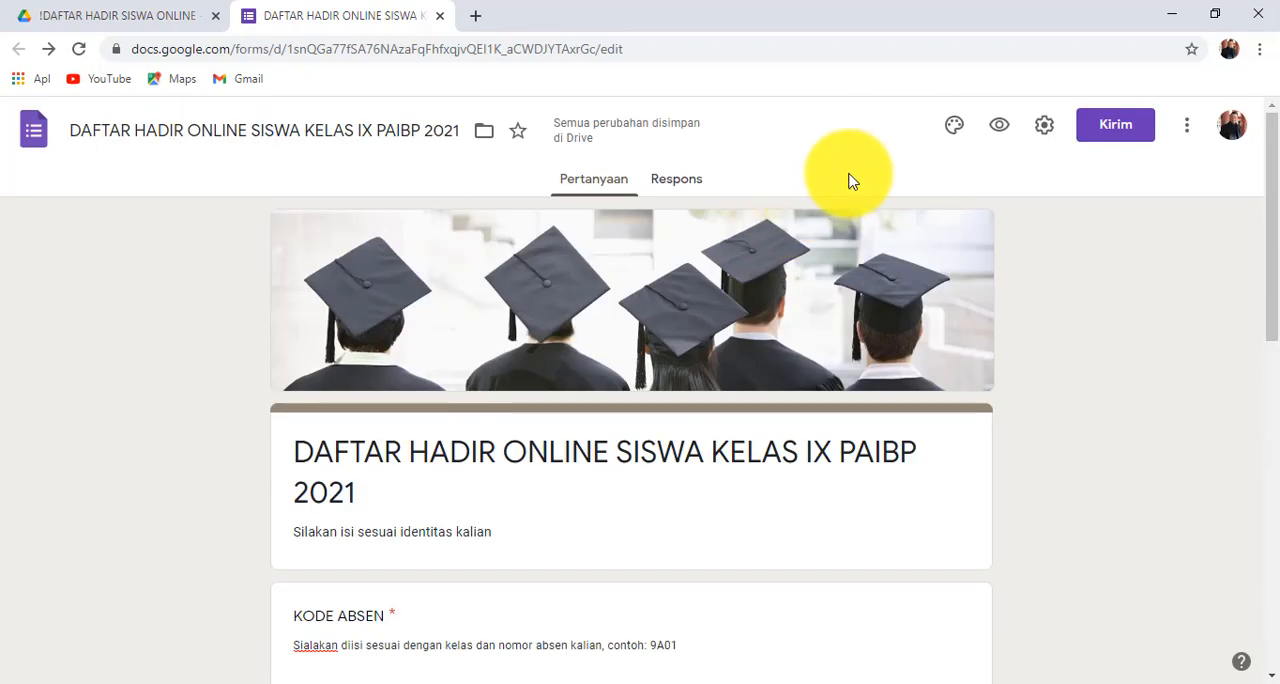
{"action": "left_click", "coordinate": [997, 126]}
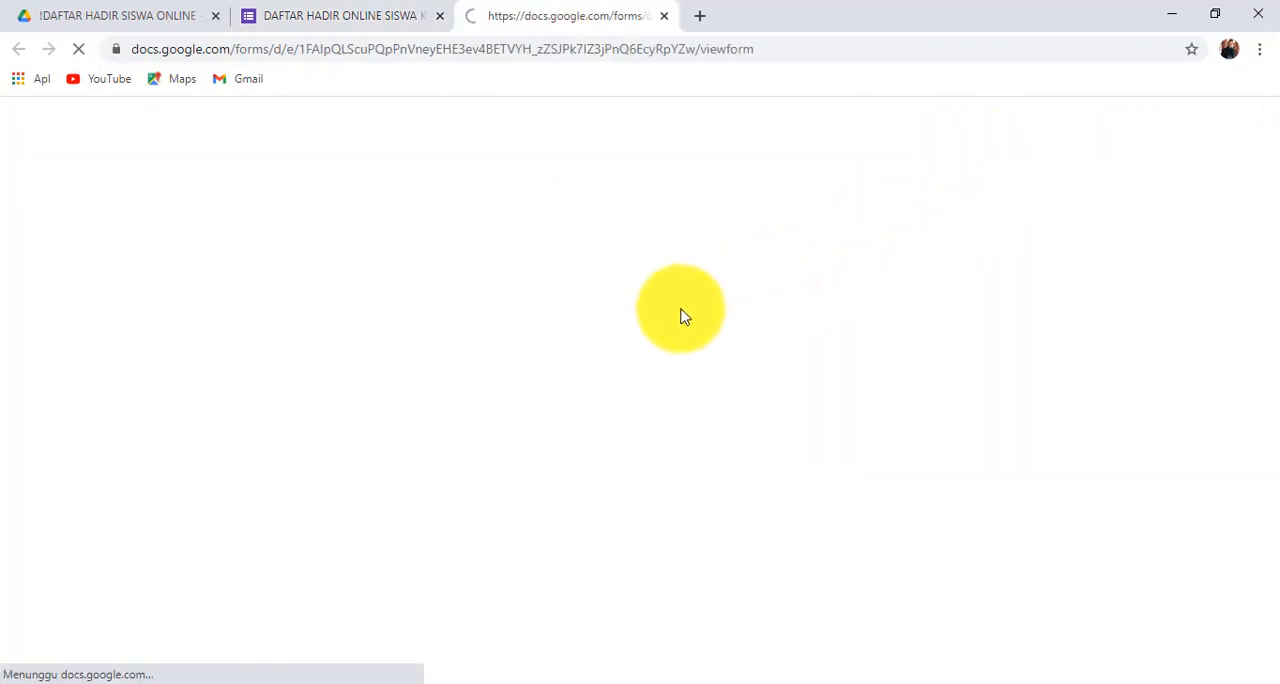
{"action": "scroll", "coordinate": [616, 318], "scroll_direction": "down", "scroll_amount": 2}
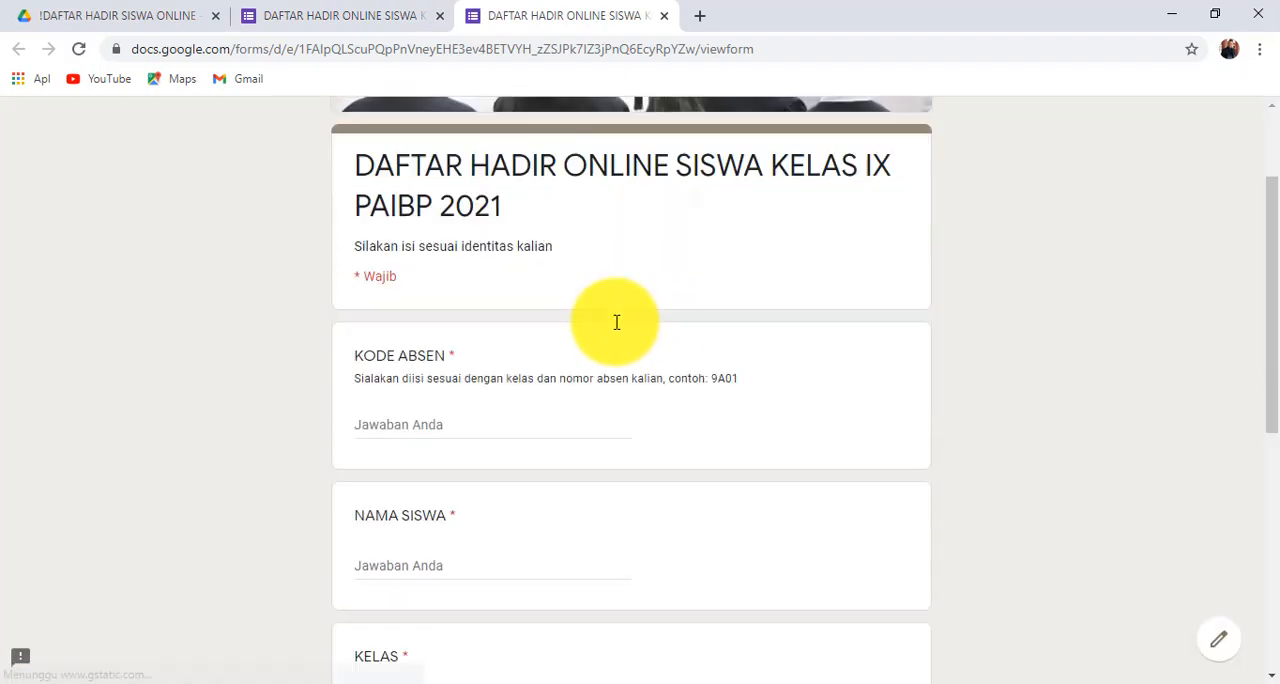
{"action": "scroll", "coordinate": [616, 322], "scroll_direction": "down", "scroll_amount": 5}
{"action": "scroll", "coordinate": [616, 330], "scroll_direction": "up", "scroll_amount": 7}
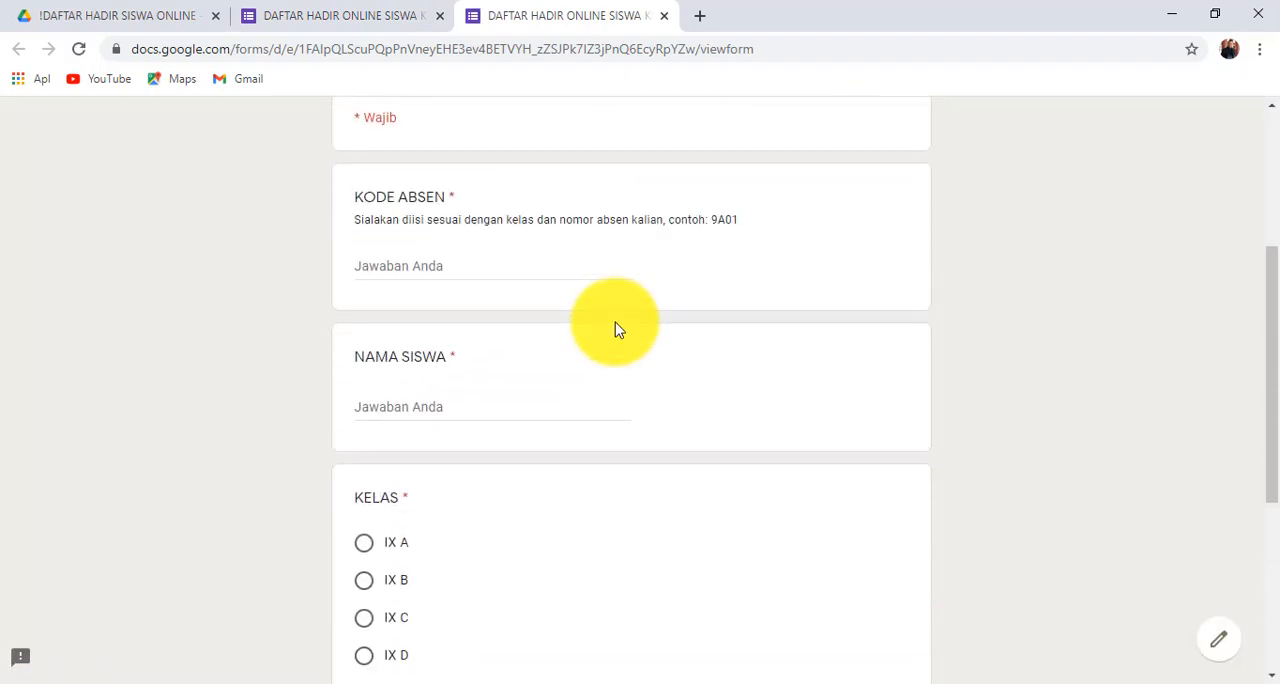
- Enter 9A01 as the KODE ABSEN answer in the form preview to test a valid attendance code
{"action": "left_click", "coordinate": [457, 551]}
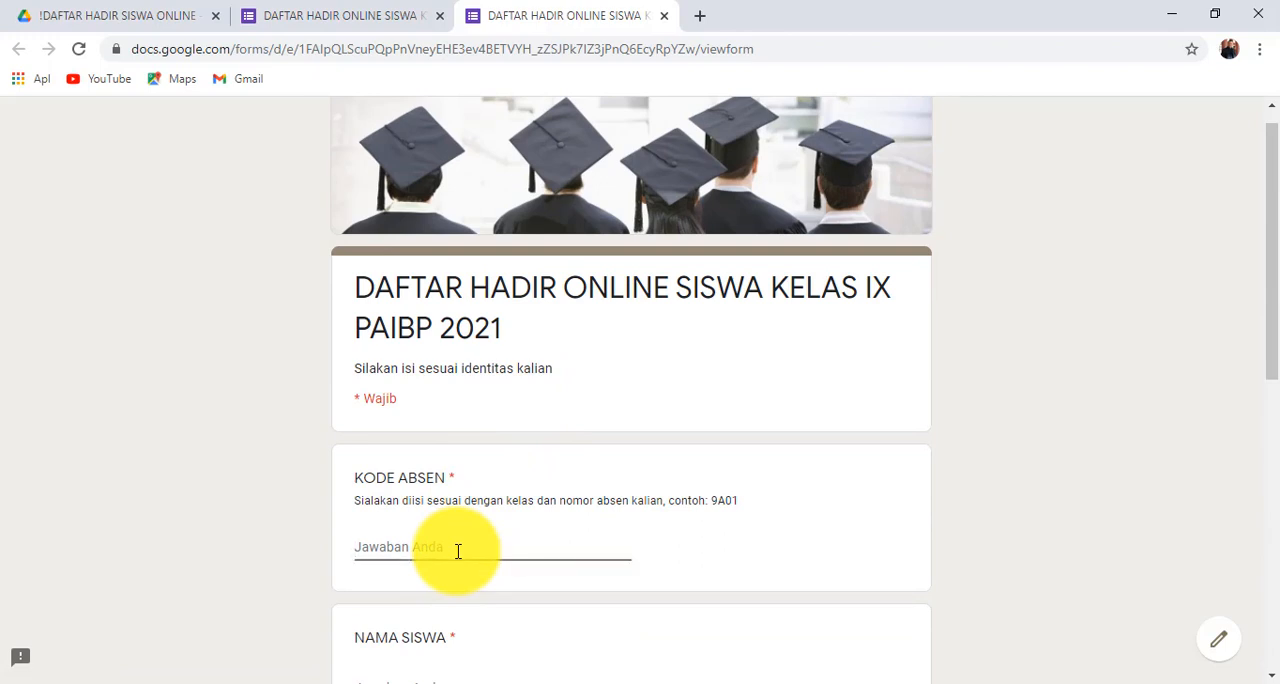
{"action": "type", "text": "9A01"}
{"action": "scroll", "coordinate": [458, 551], "scroll_direction": "down", "scroll_amount": 2}
{"action": "left_click", "coordinate": [434, 500]}
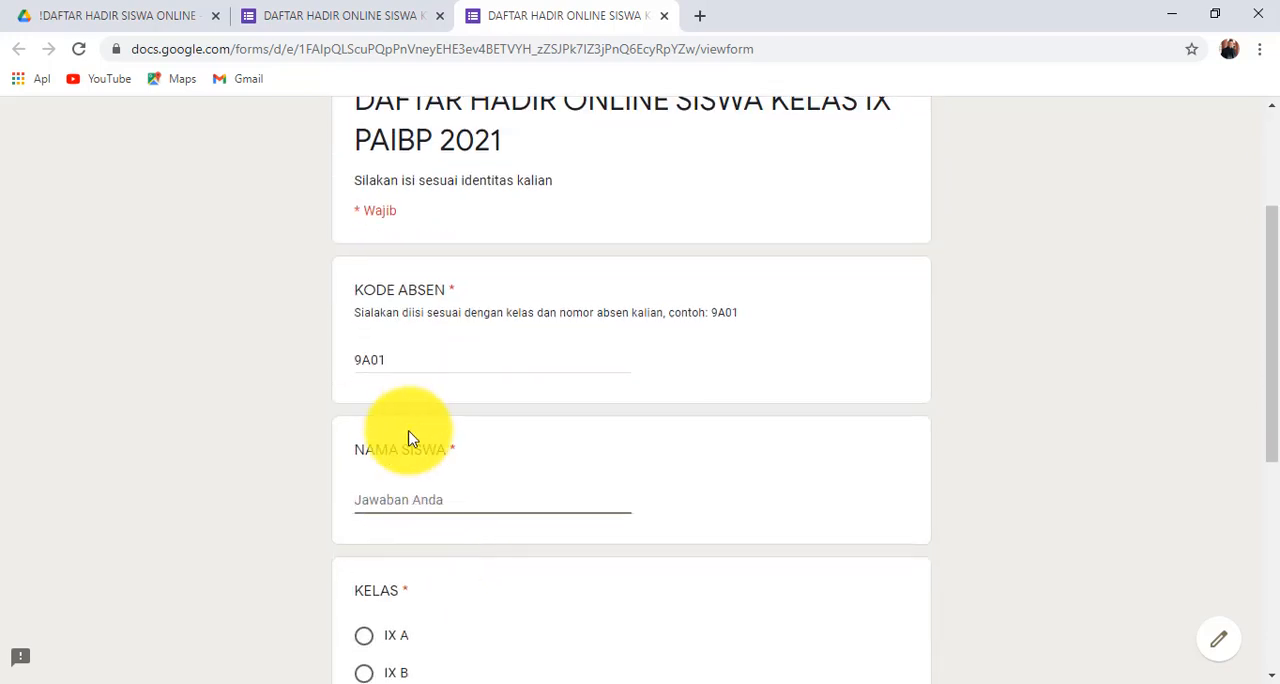
- Test the KODE ABSEN validation by replacing the answer with the invalid code 8A01
{"action": "left_click", "coordinate": [403, 362]}
{"action": "key", "text": "ctrl+a"}
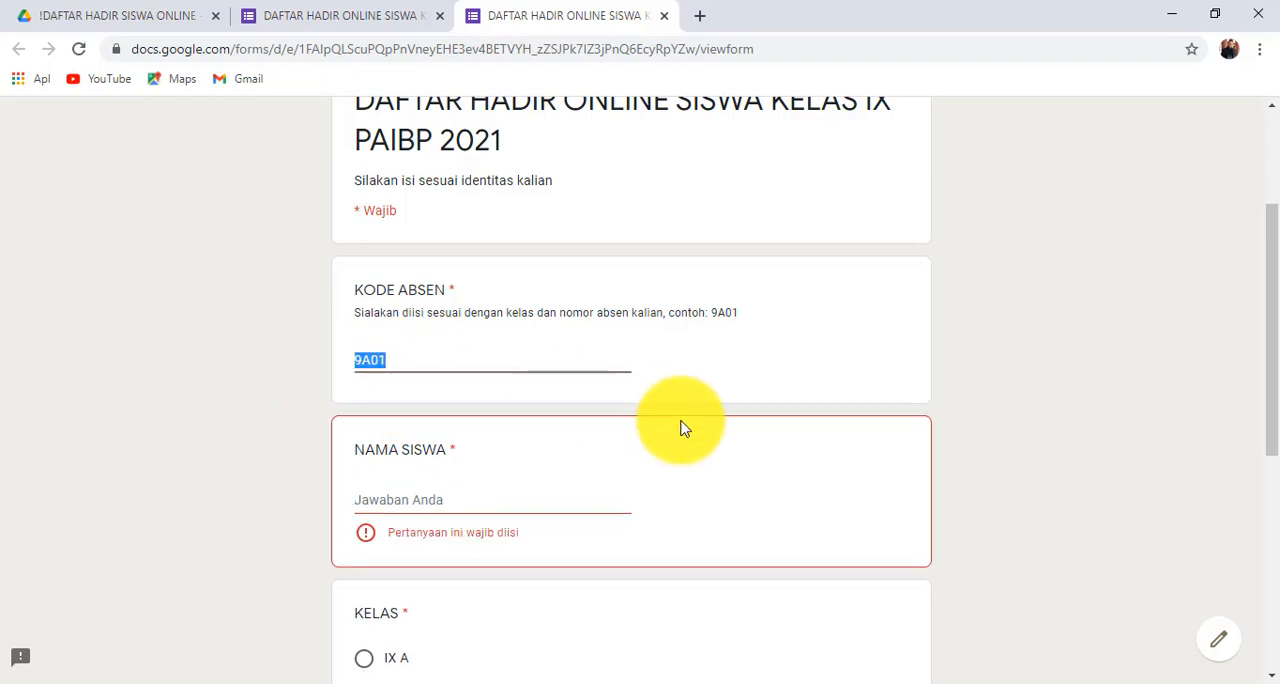
{"action": "type", "text": "8A01"}
{"action": "left_click", "coordinate": [622, 500]}
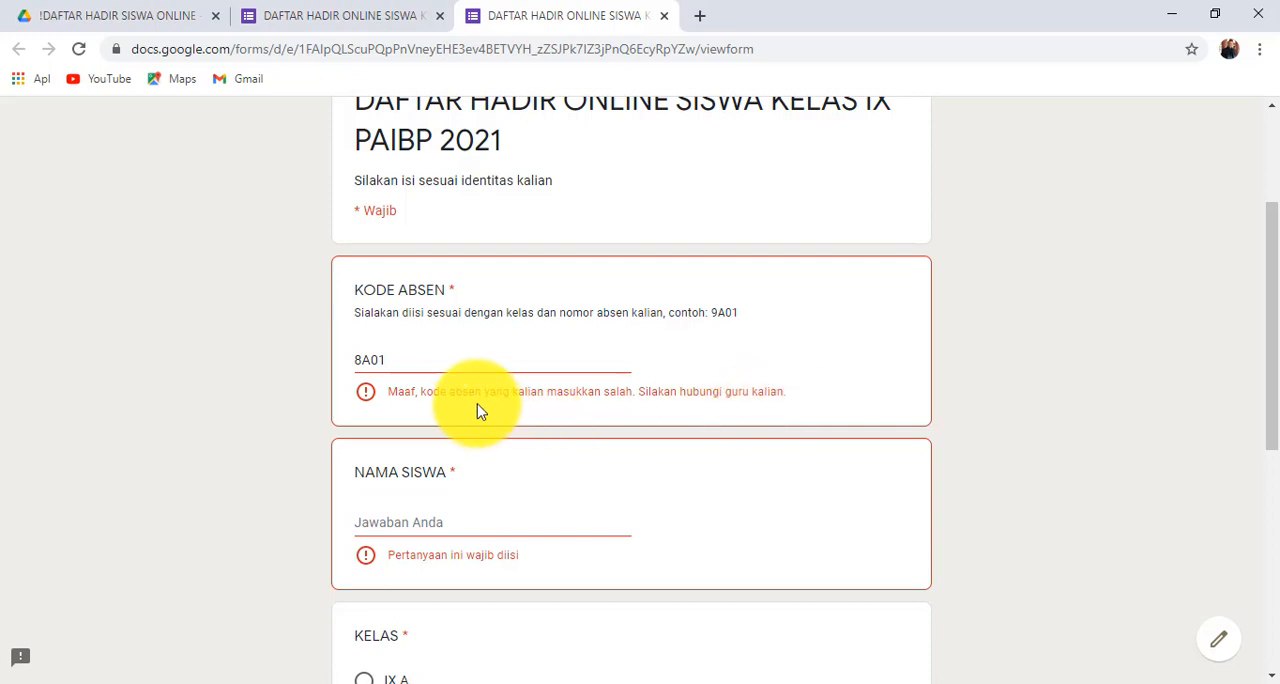
{"action": "left_click", "coordinate": [370, 363]}
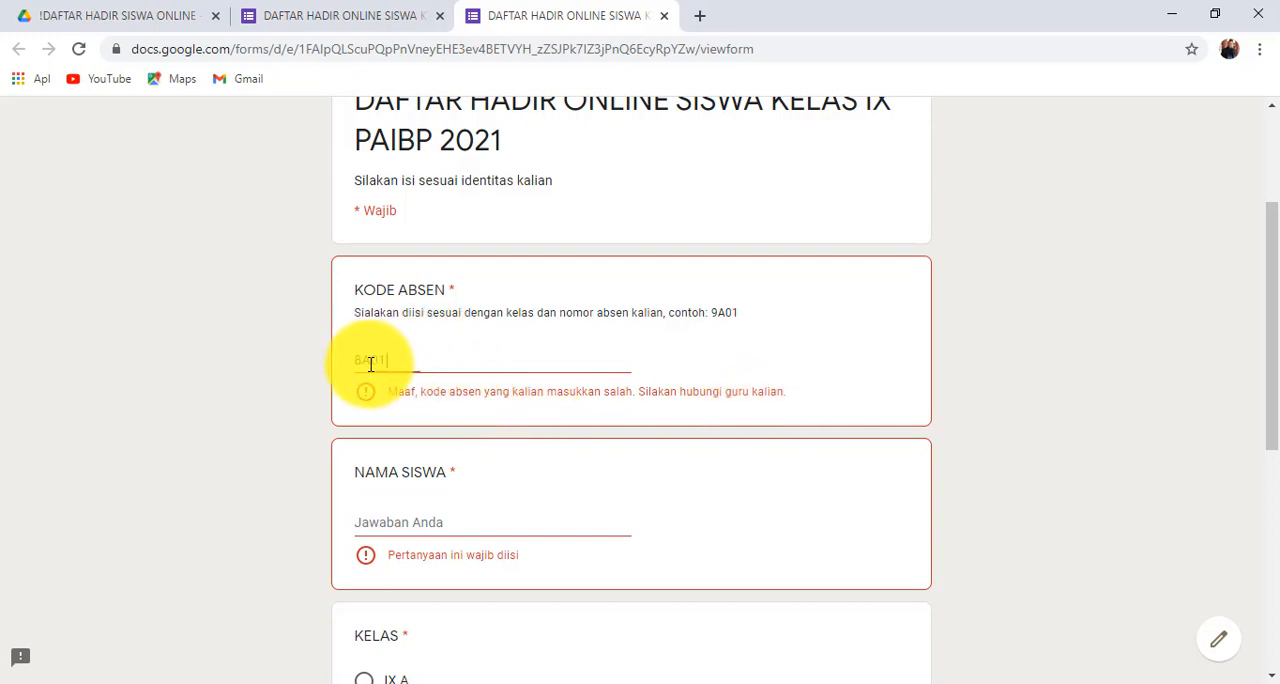
{"action": "double_click", "coordinate": [370, 363]}
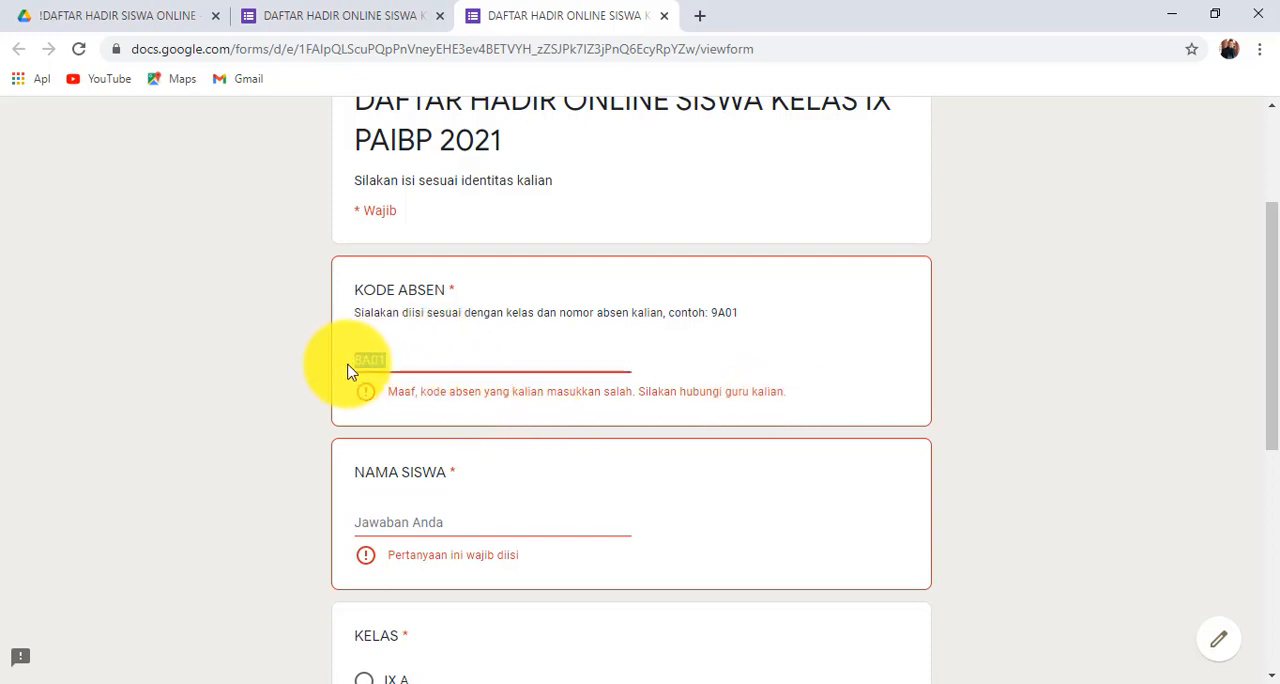
{"action": "left_click", "coordinate": [410, 360]}
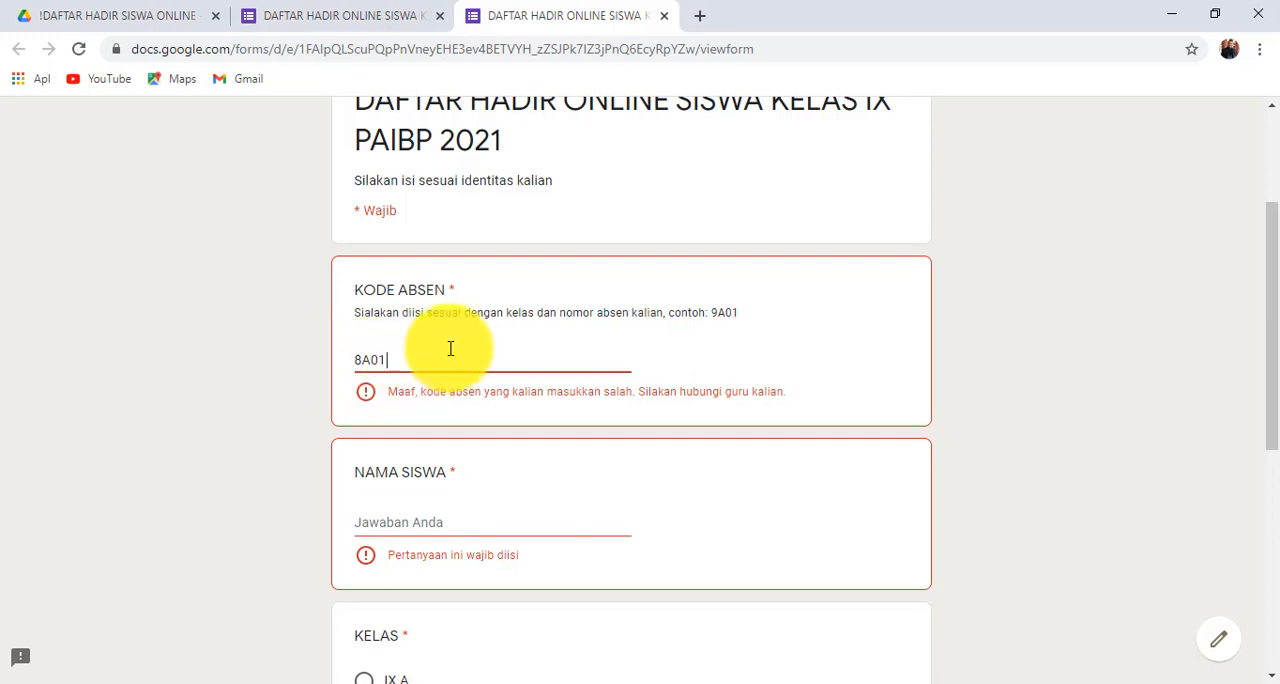
- Replace the invalid KODE ABSEN answer with 9A01
{"action": "scroll", "coordinate": [448, 350], "scroll_direction": "up", "scroll_amount": 3}
{"action": "scroll", "coordinate": [449, 356], "scroll_direction": "down", "scroll_amount": 3}
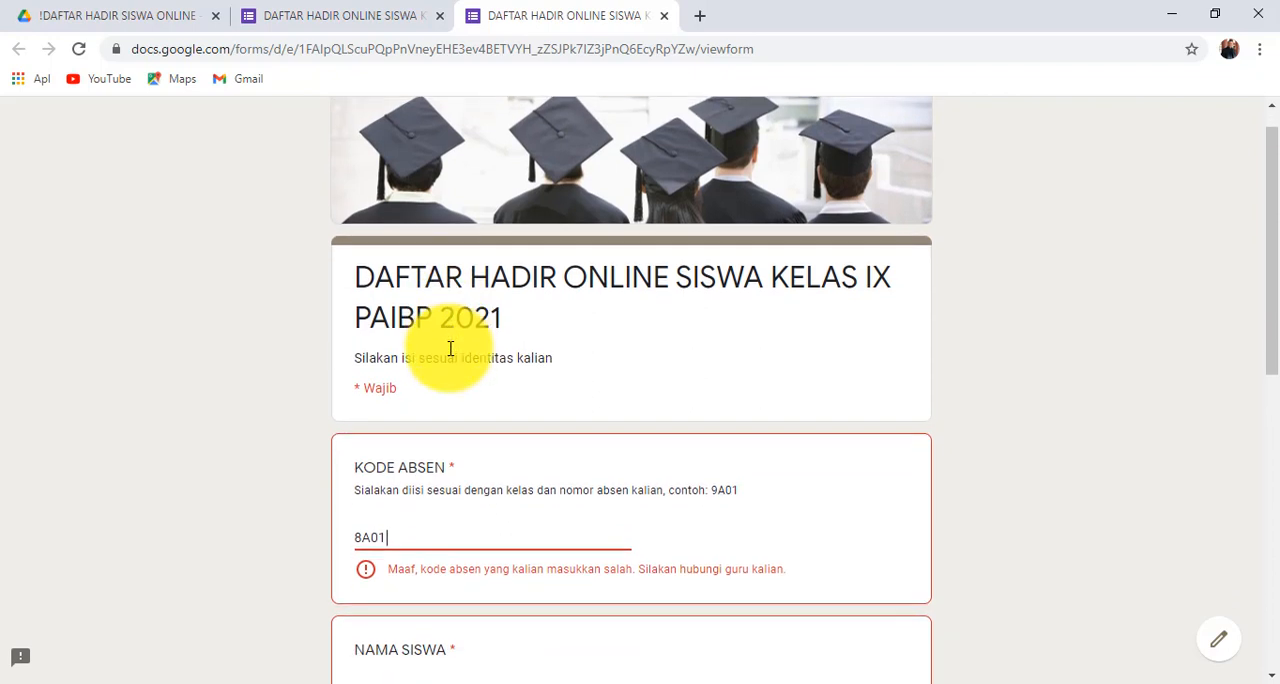
{"action": "left_click_drag", "start_coordinate": [406, 294], "coordinate": [340, 301]}
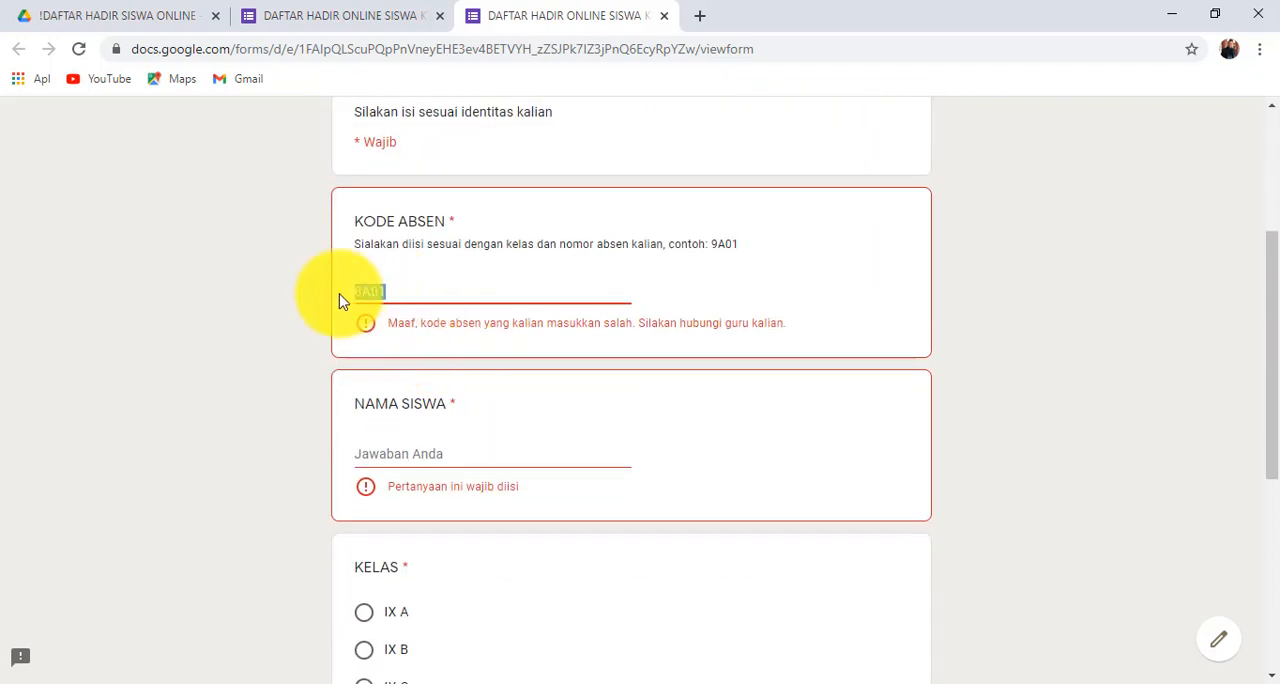
{"action": "type", "text": "9A"}
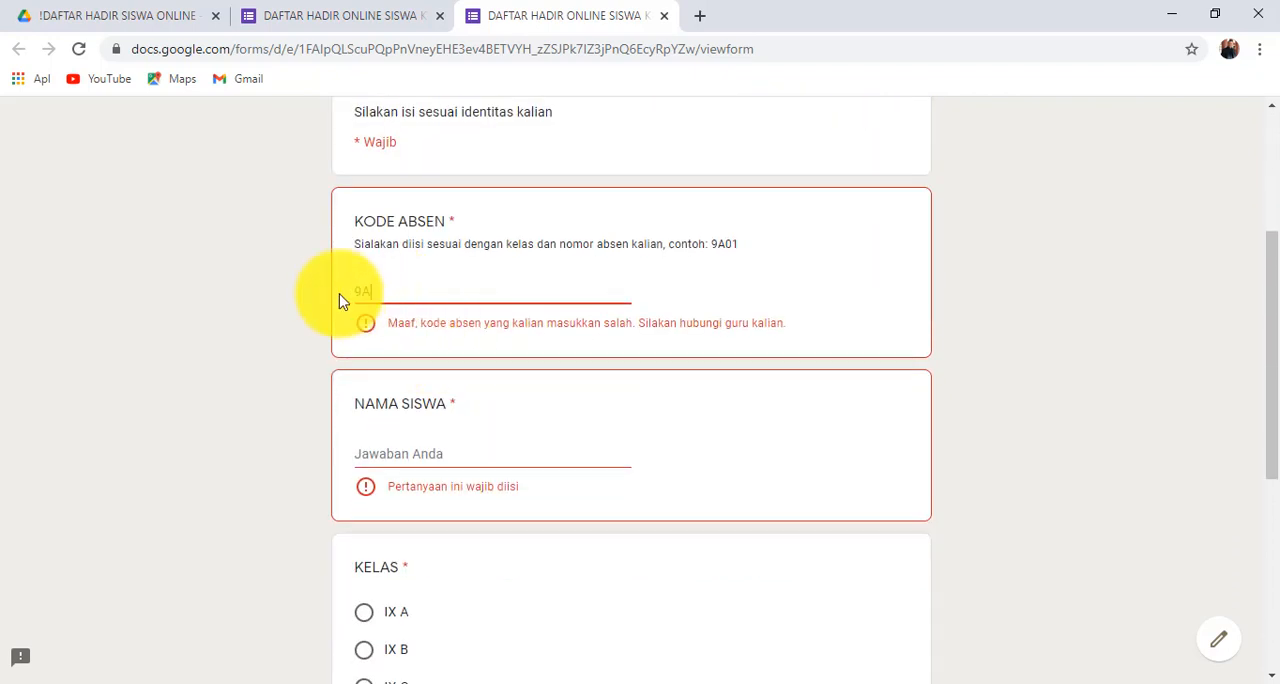
{"action": "type", "text": "01"}
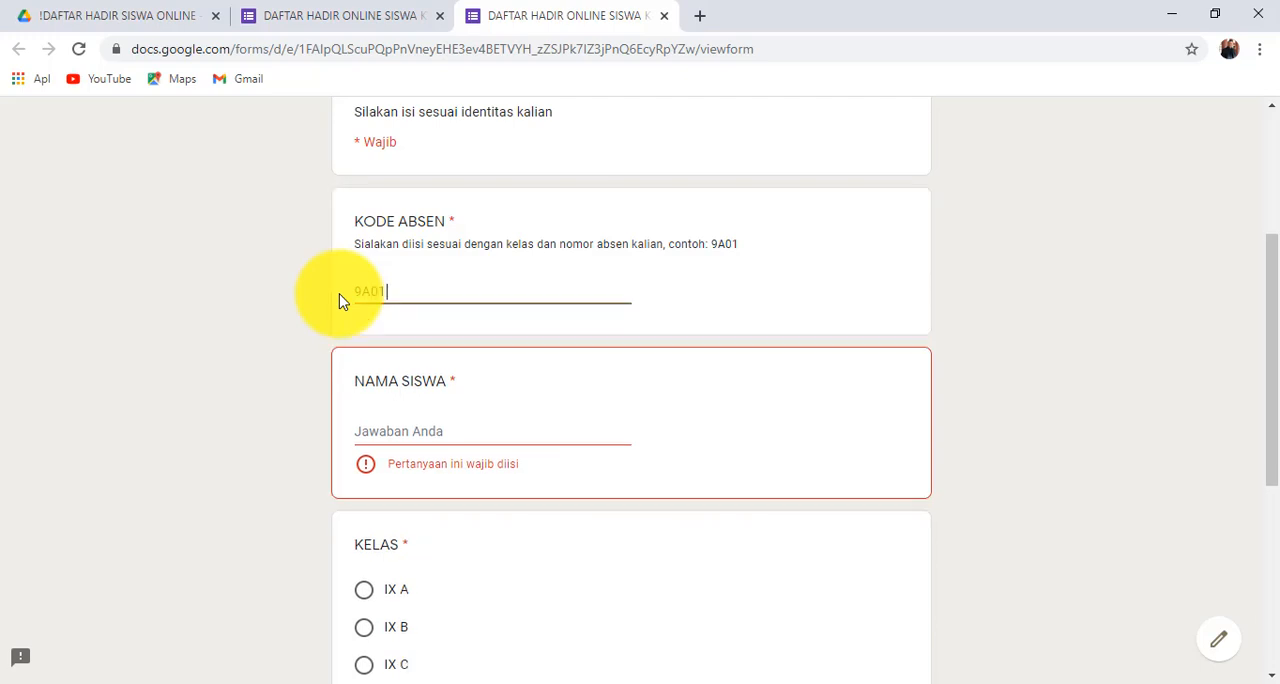
- Enter the student's full name in capitals as the NAMA SISWA answer
{"action": "left_click", "coordinate": [386, 430]}
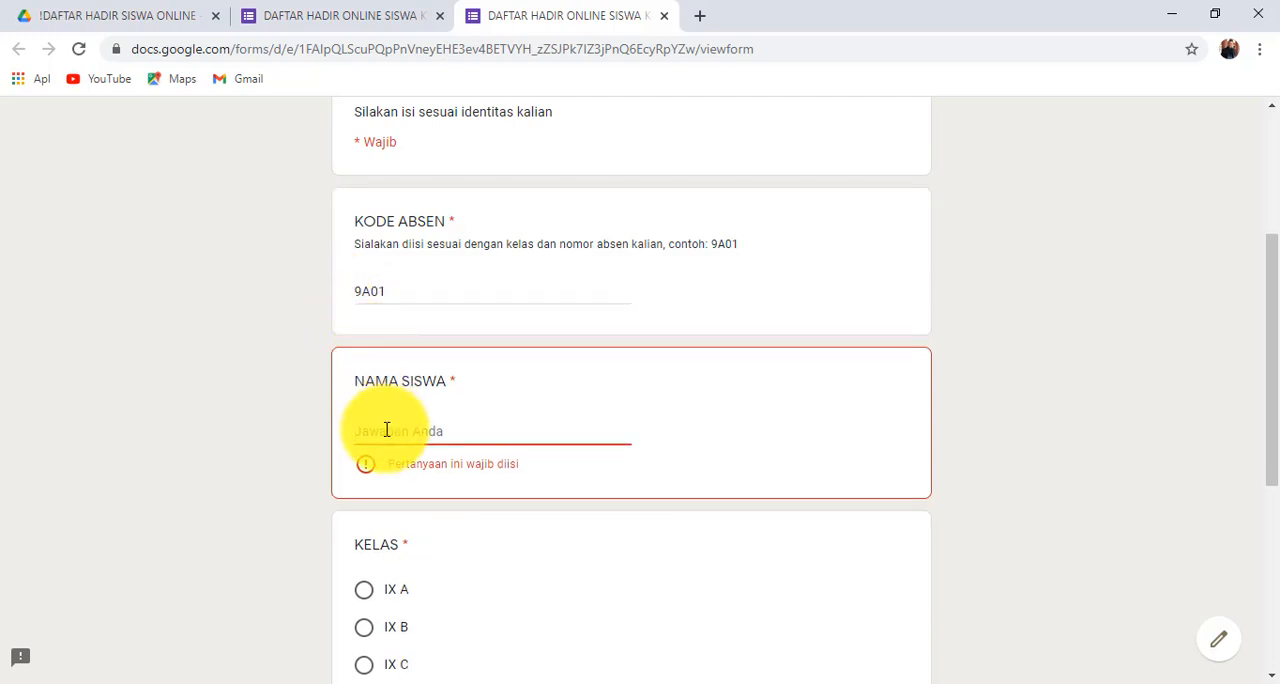
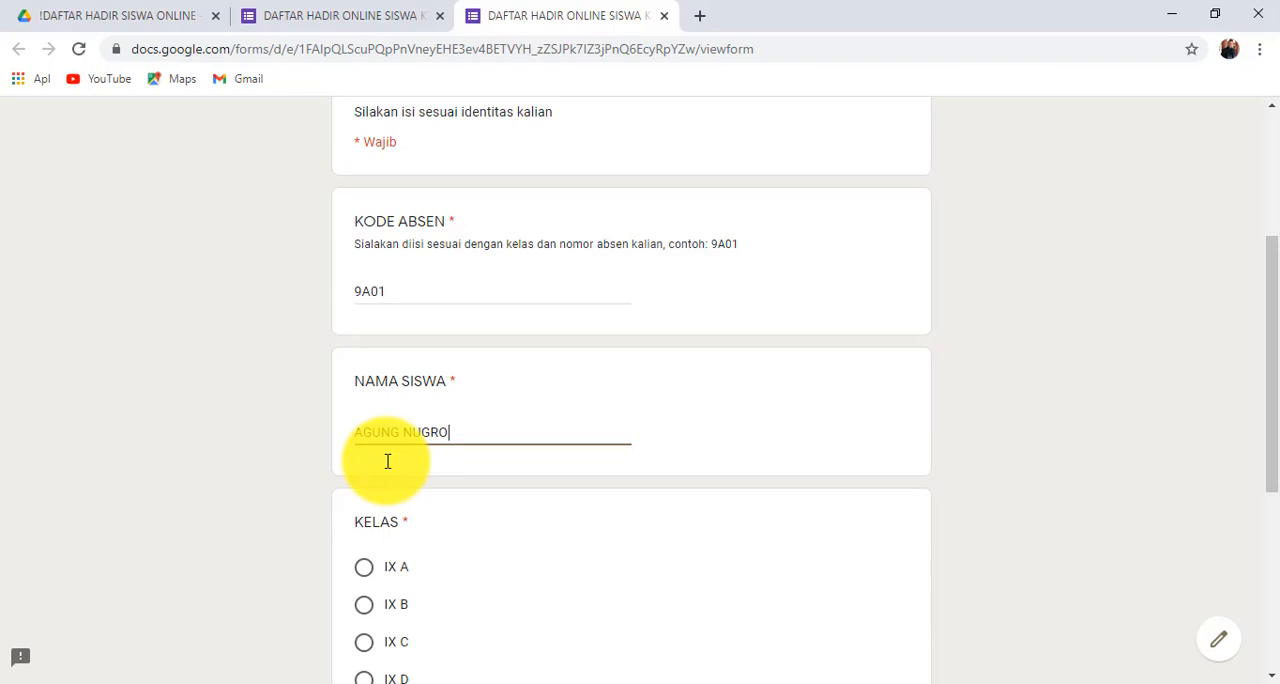
- Answer KELAS with IX A and KEHADIRAN with Hadir, and submit the response
{"action": "scroll", "coordinate": [395, 465], "scroll_direction": "down", "scroll_amount": 3}
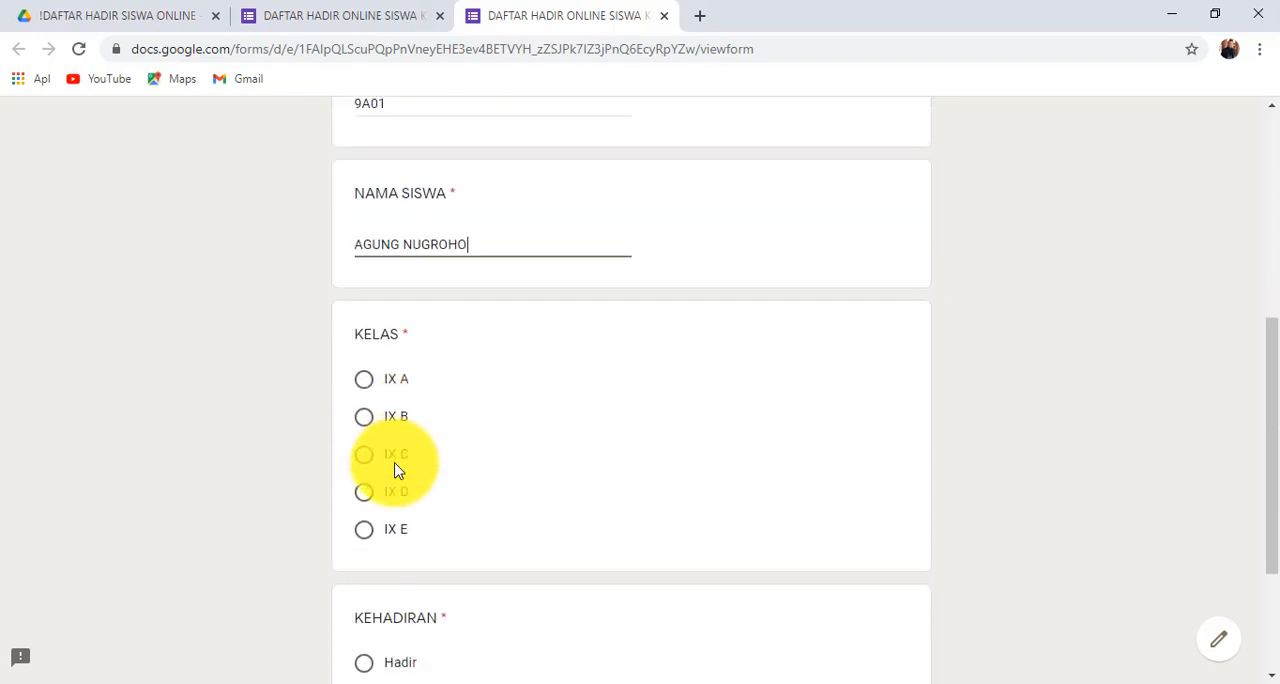
{"action": "left_click", "coordinate": [366, 381]}
{"action": "scroll", "coordinate": [463, 420], "scroll_direction": "down", "scroll_amount": 3}
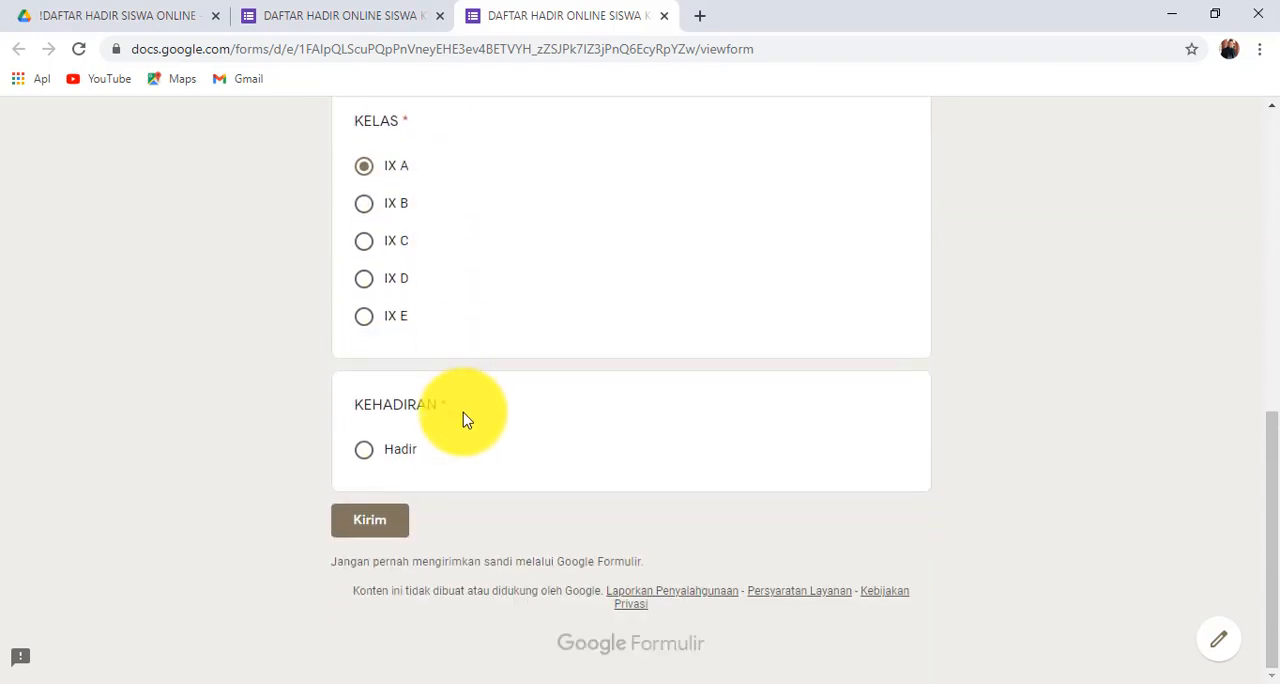
{"action": "left_click", "coordinate": [368, 452]}
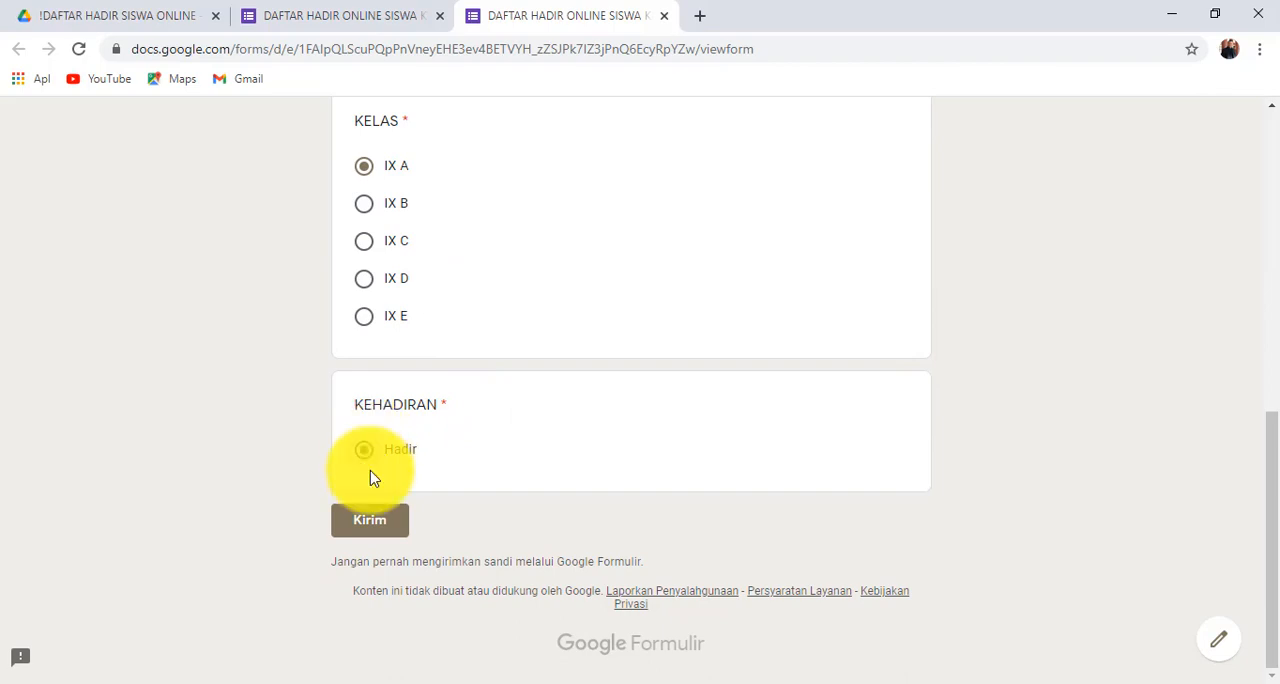
{"action": "left_click", "coordinate": [368, 522]}
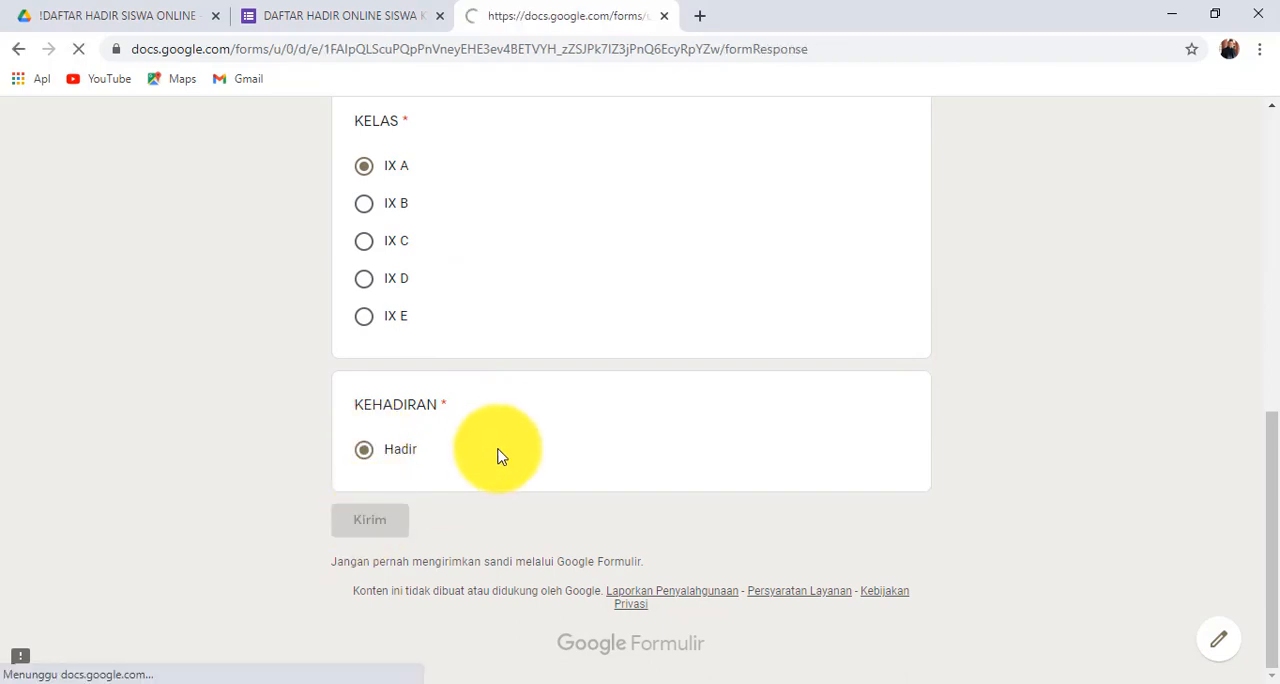